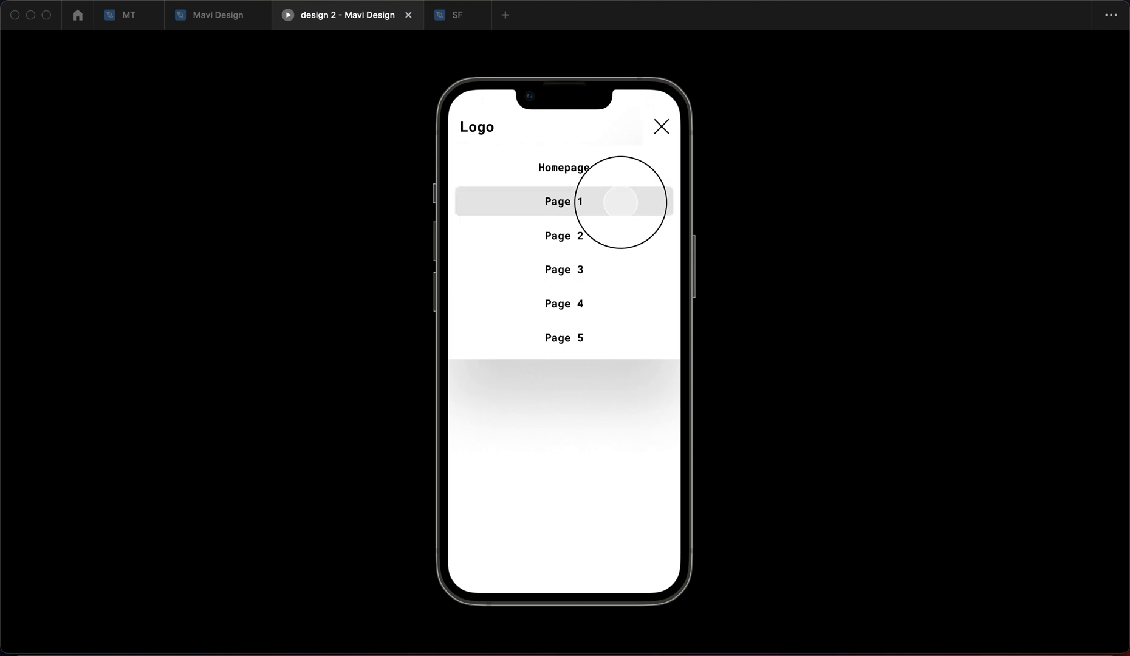
# - Test the hamburger menu in the prototype preview by navigating to Page 2, Page 3 and Homepage, and return to the design file
pyautogui.click(662, 126)
pyautogui.click(569, 242)
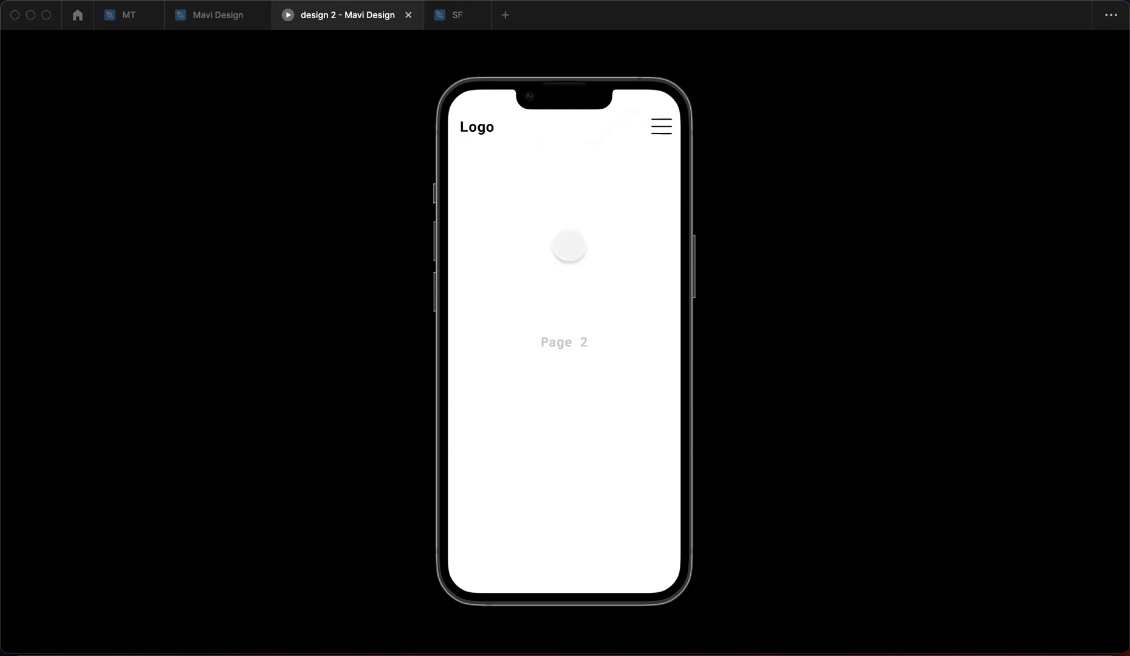
pyautogui.click(659, 129)
pyautogui.click(607, 273)
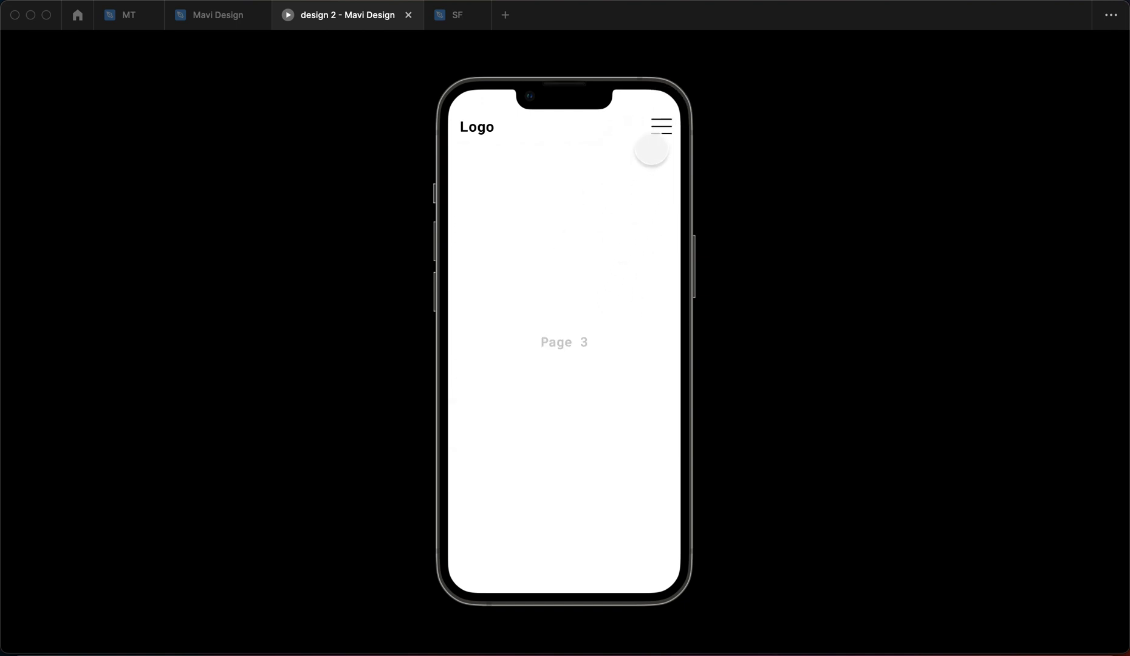
pyautogui.click(660, 126)
pyautogui.click(612, 169)
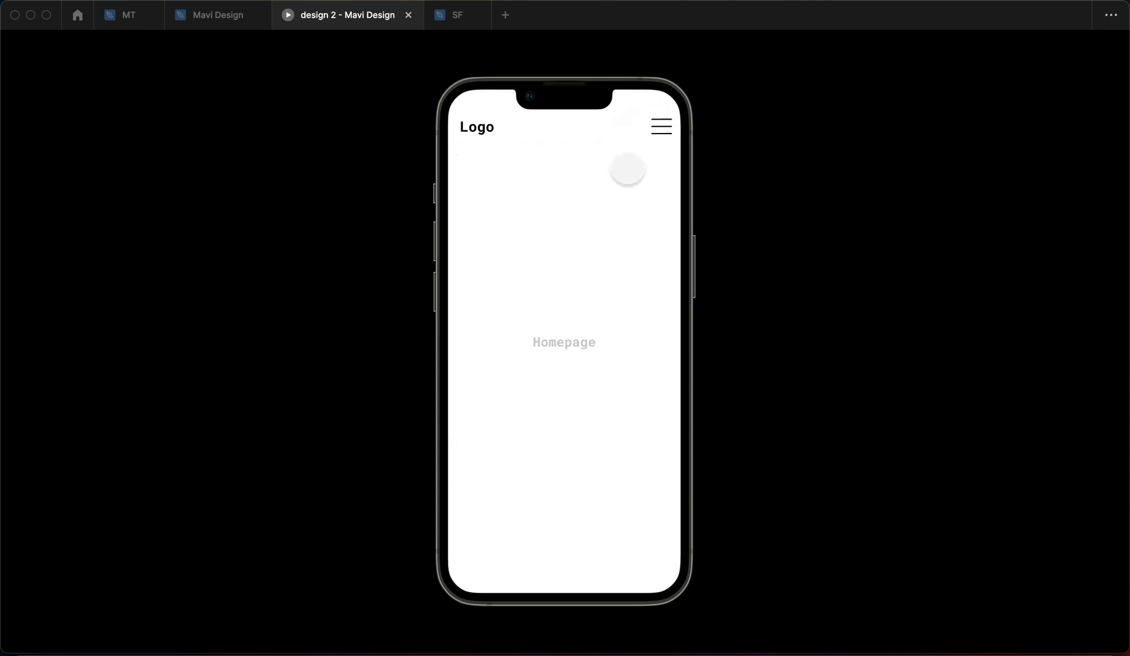
pyautogui.click(204, 15)
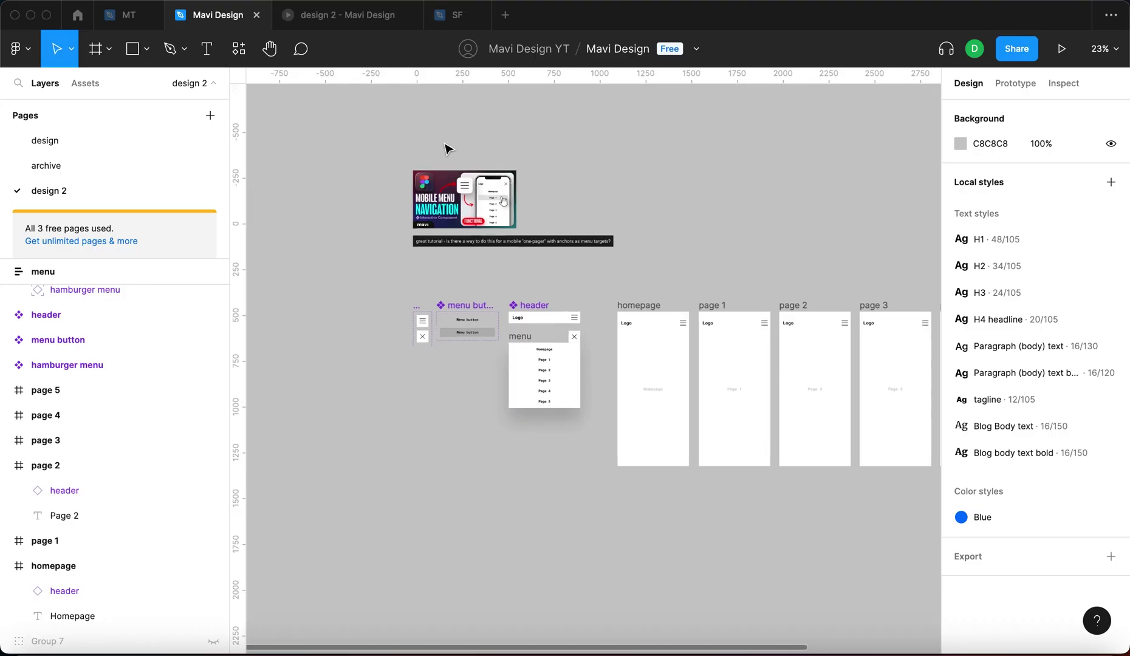
# - Stretch the homepage frame downward to more than 4000 px high for a long one-page layout
pyautogui.scroll(5, 446, 151)
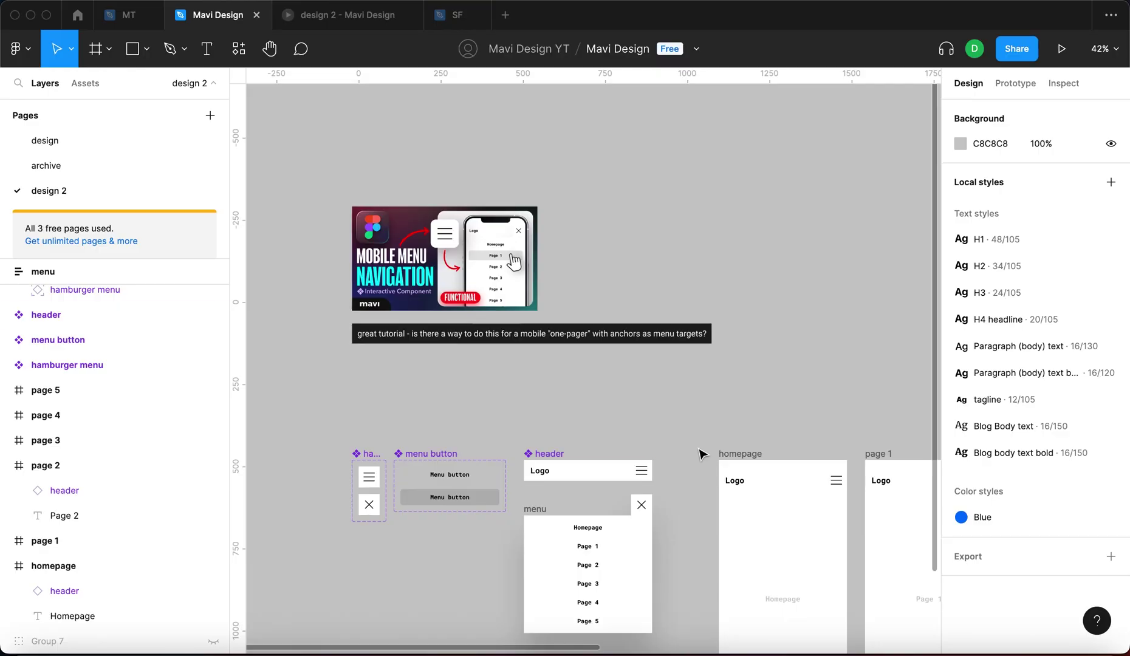
pyautogui.scroll(-5, 701, 453)
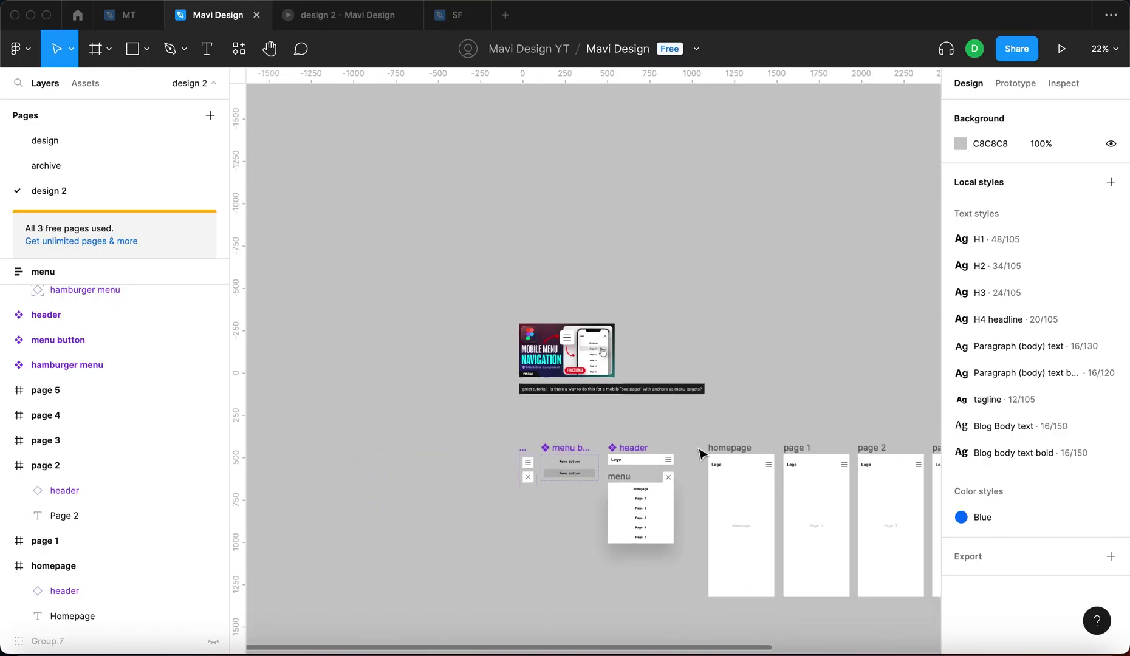
pyautogui.click(629, 296)
pyautogui.scroll(-5, 630, 295)
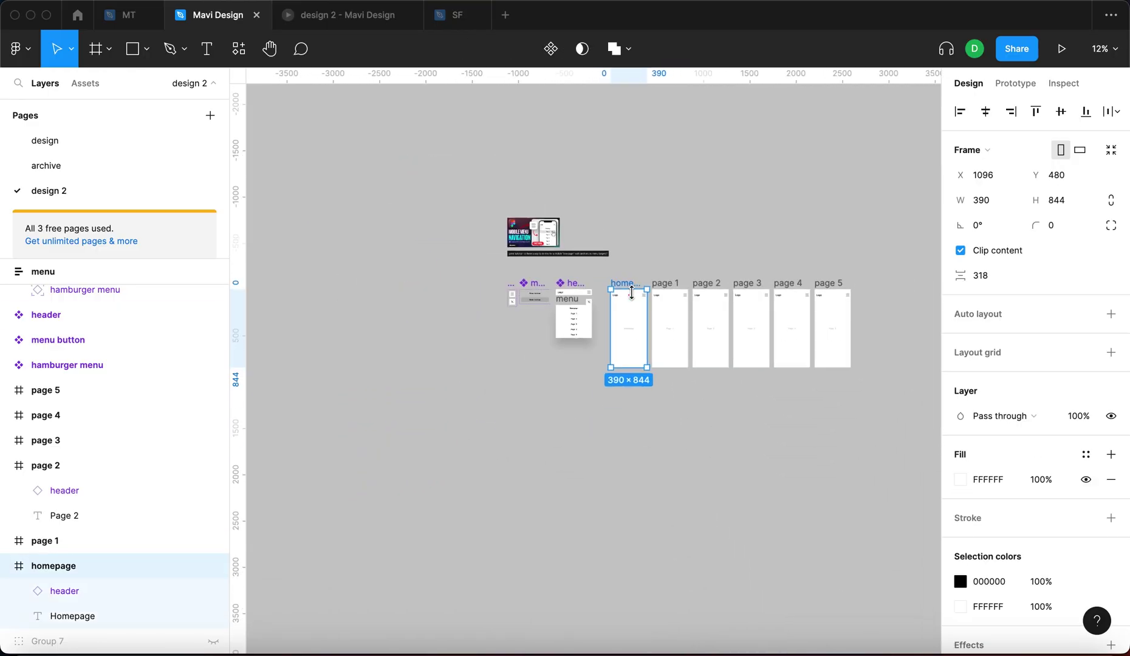
pyautogui.moveTo(620, 363); pyautogui.dragTo(620, 598)
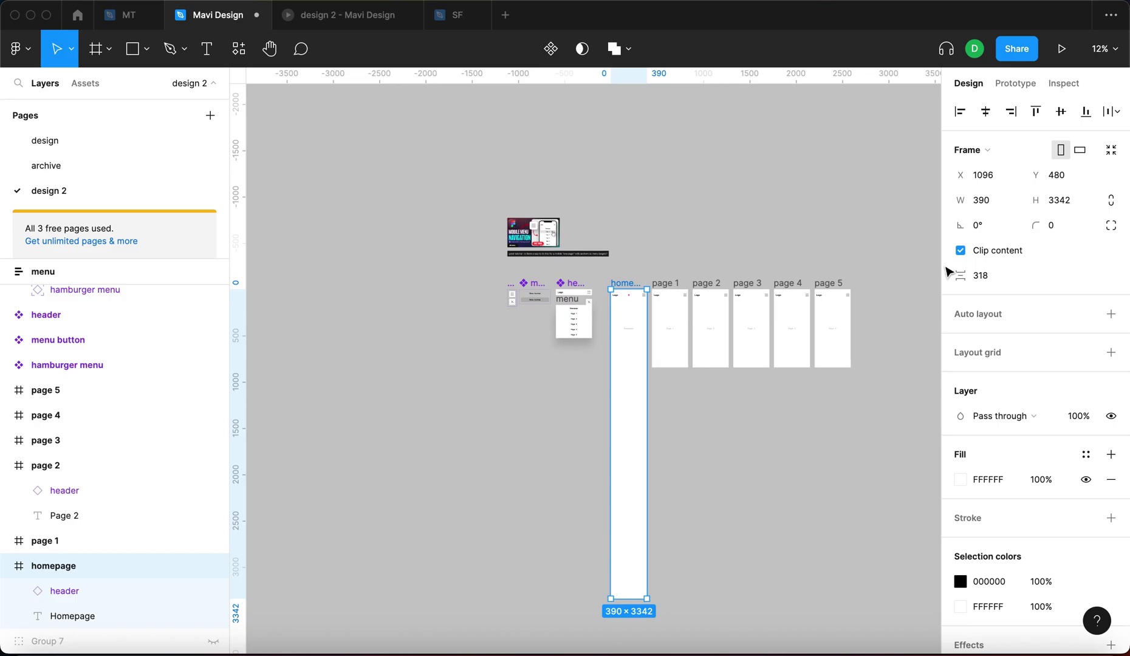
pyautogui.scroll(-5, 754, 540)
pyautogui.moveTo(607, 434); pyautogui.dragTo(605, 554)
pyautogui.click(688, 531)
pyautogui.scroll(2, 616, 194)
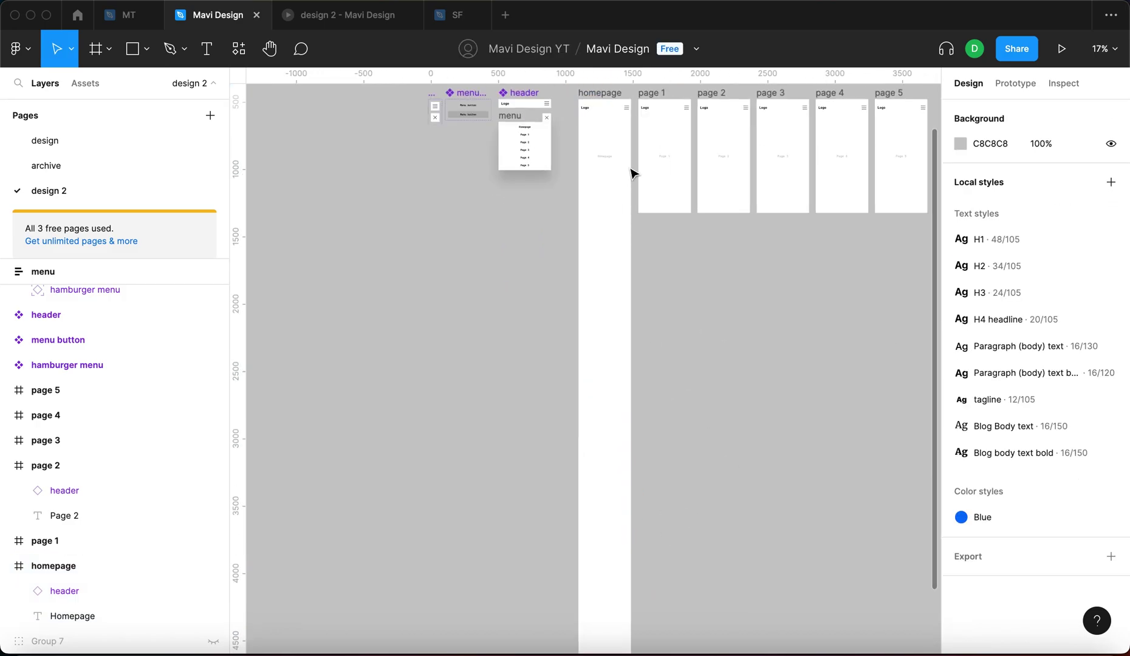
# - Inspect the Page 1 and Page 2 buttons inside the menu frame
pyautogui.scroll(3, 633, 172)
pyautogui.scroll(8, 572, 219)
pyautogui.scroll(-4, 572, 220)
pyautogui.click(567, 209)
pyautogui.click(566, 229)
pyautogui.click(564, 210)
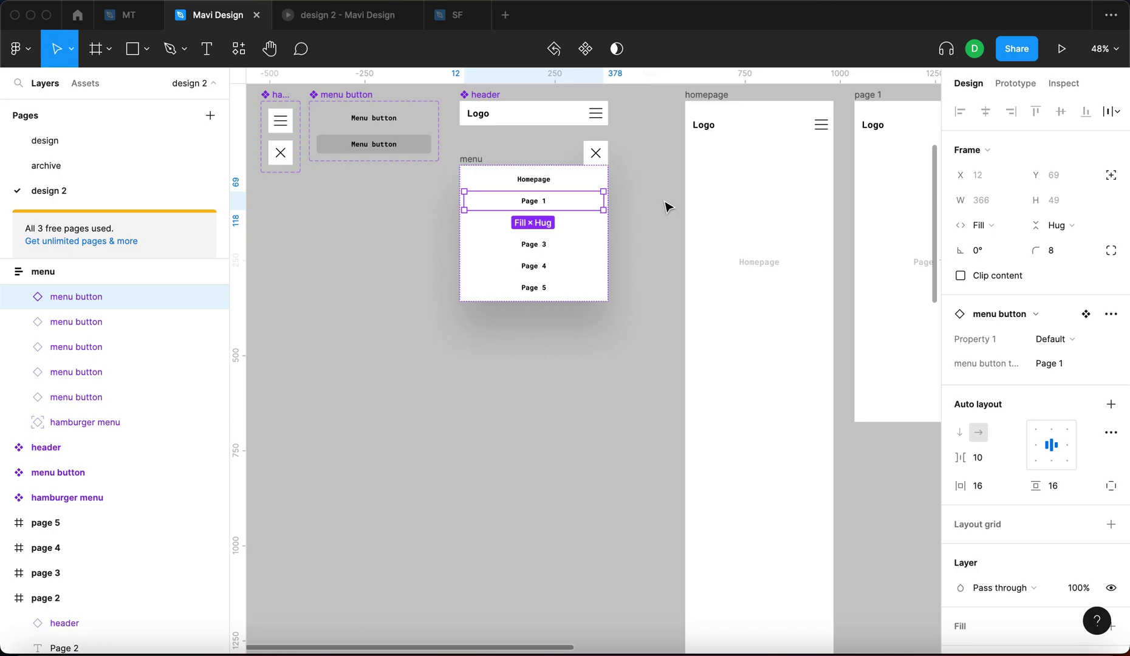
pyautogui.click(388, 16)
pyautogui.hotkey('ctrl', 'shift', 'Tab')
pyautogui.click(600, 222)
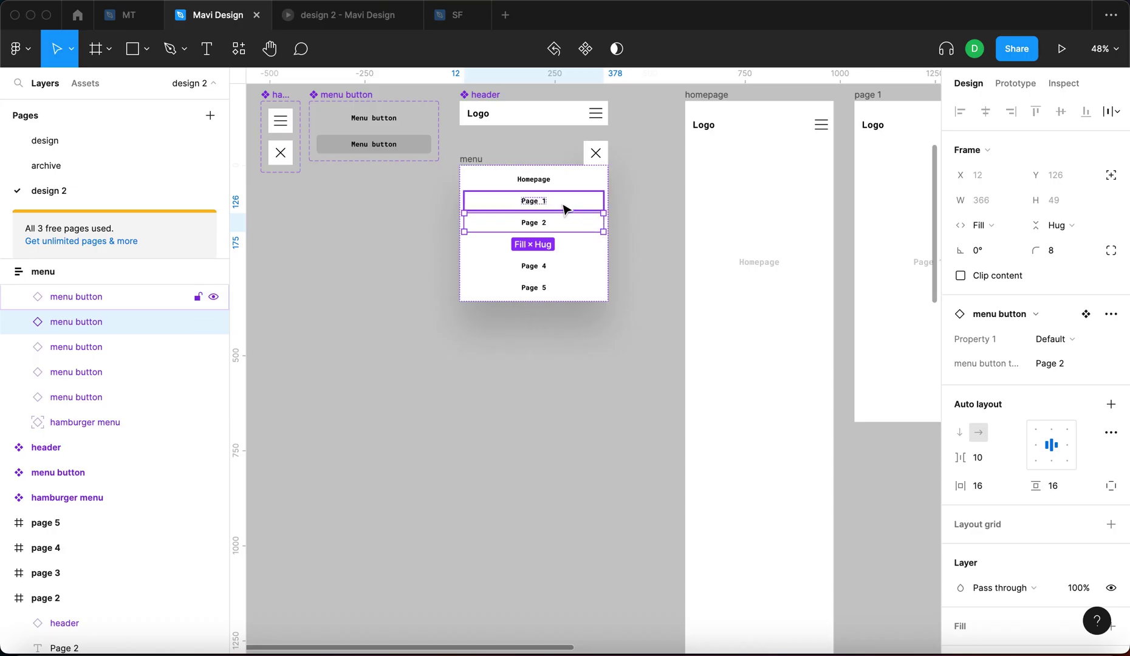
# - Inspect where the menu's Page 1 button leads in the prototype, relative to the homepage frame
pyautogui.click(570, 205)
pyautogui.scroll(5, 540, 204)
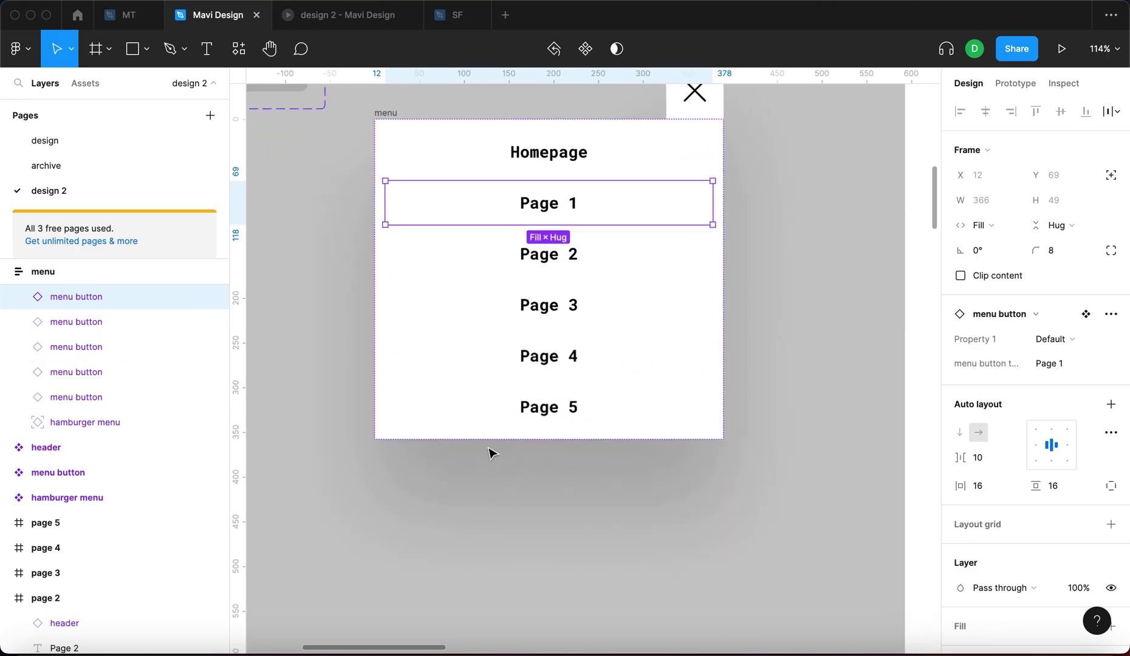
pyautogui.click(769, 346)
pyautogui.scroll(-5, 769, 346)
pyautogui.scroll(3, 546, 334)
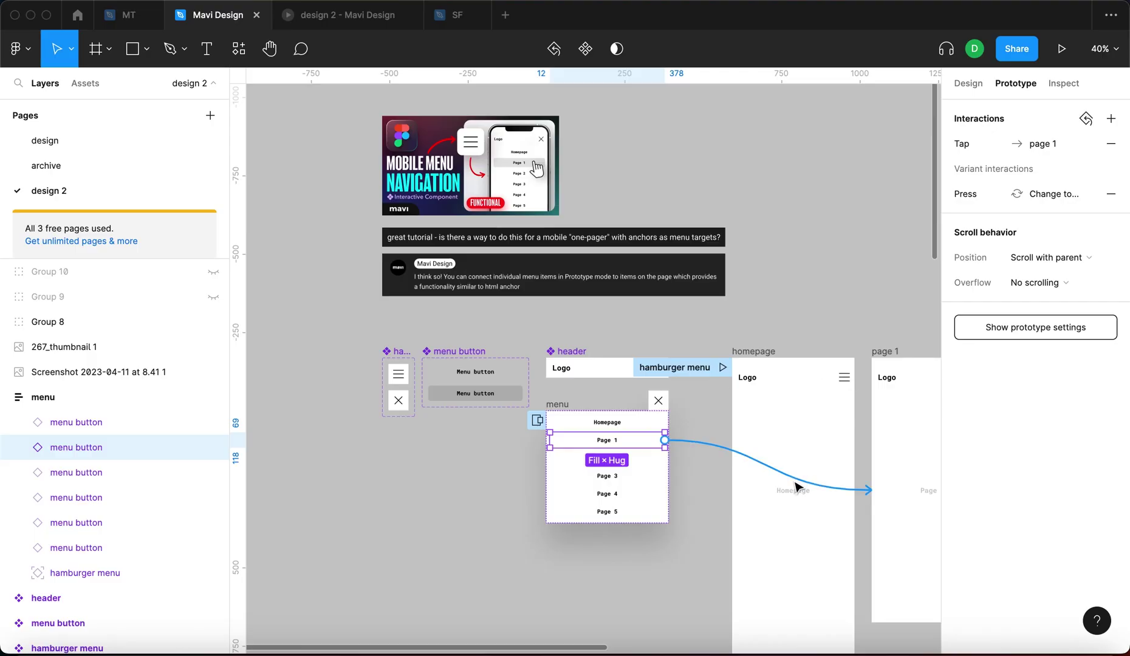
pyautogui.click(789, 489)
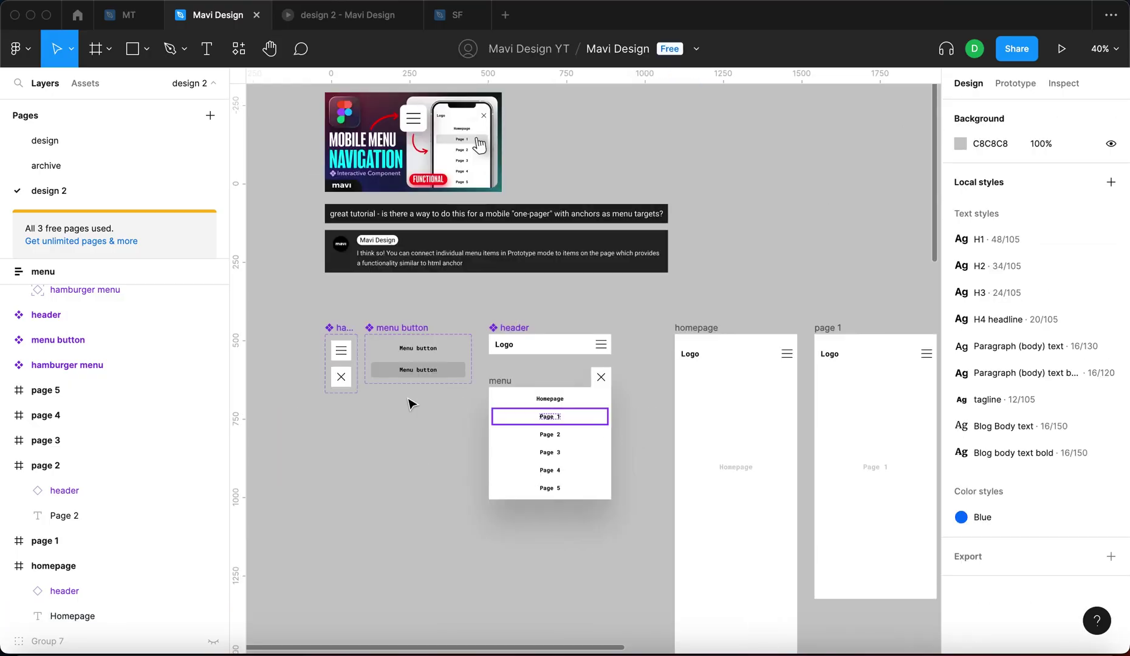
# - Show the hidden Group 9 and Group 10 stamps over the comment reply
pyautogui.scroll(5, 189, 383)
pyautogui.click(214, 298)
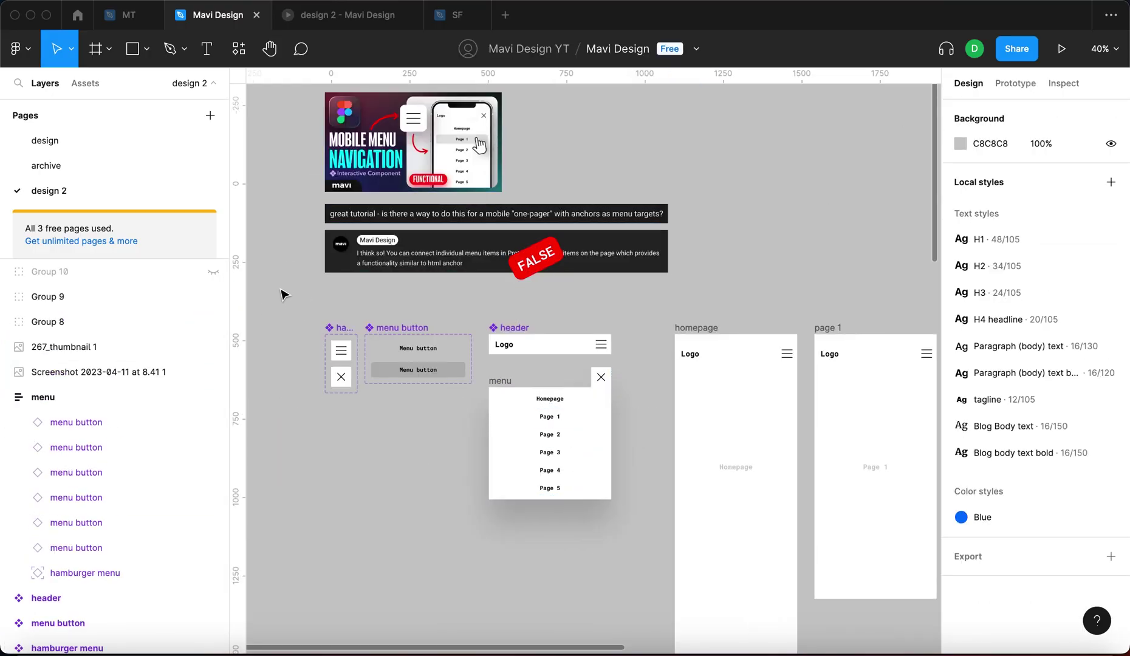
pyautogui.click(213, 271)
pyautogui.scroll(3, 604, 239)
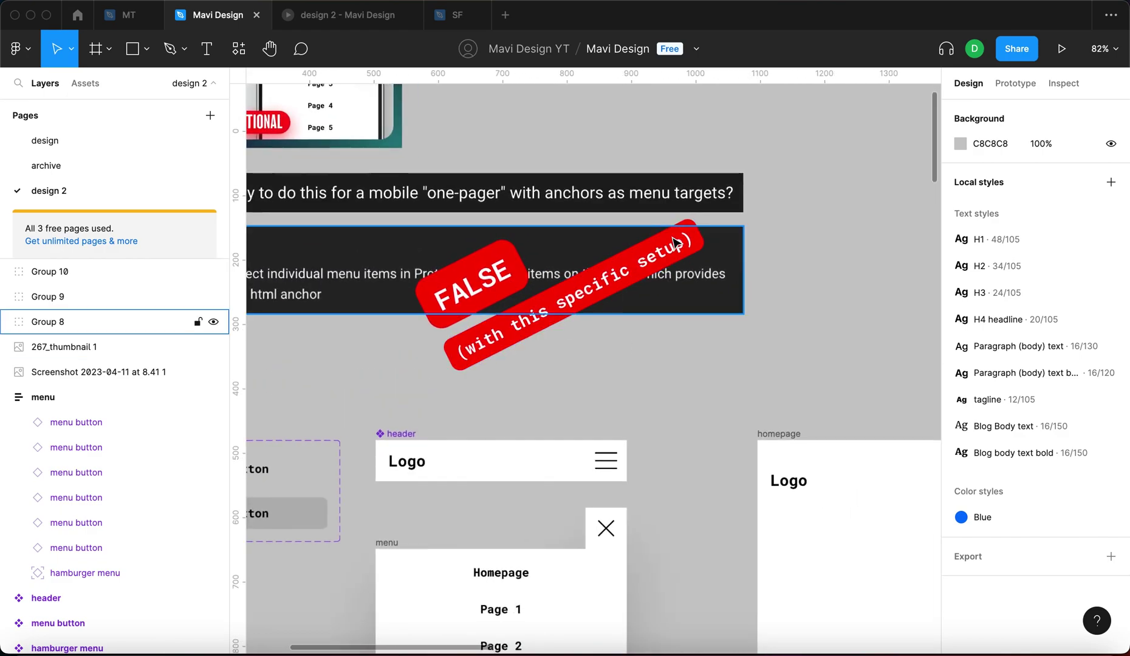
pyautogui.scroll(-5, 598, 340)
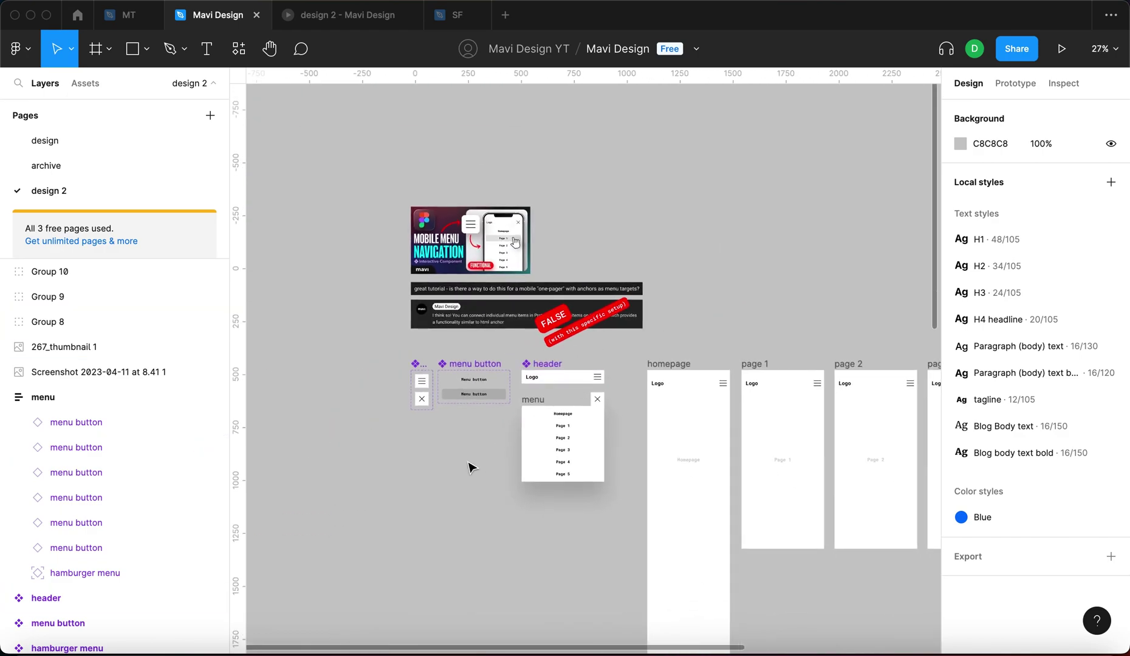
# - Hide the comment reply and both stamps, Group 8, Group 9 and Group 10
pyautogui.hscroll(3, 471, 467)
pyautogui.scroll(-2, 471, 466)
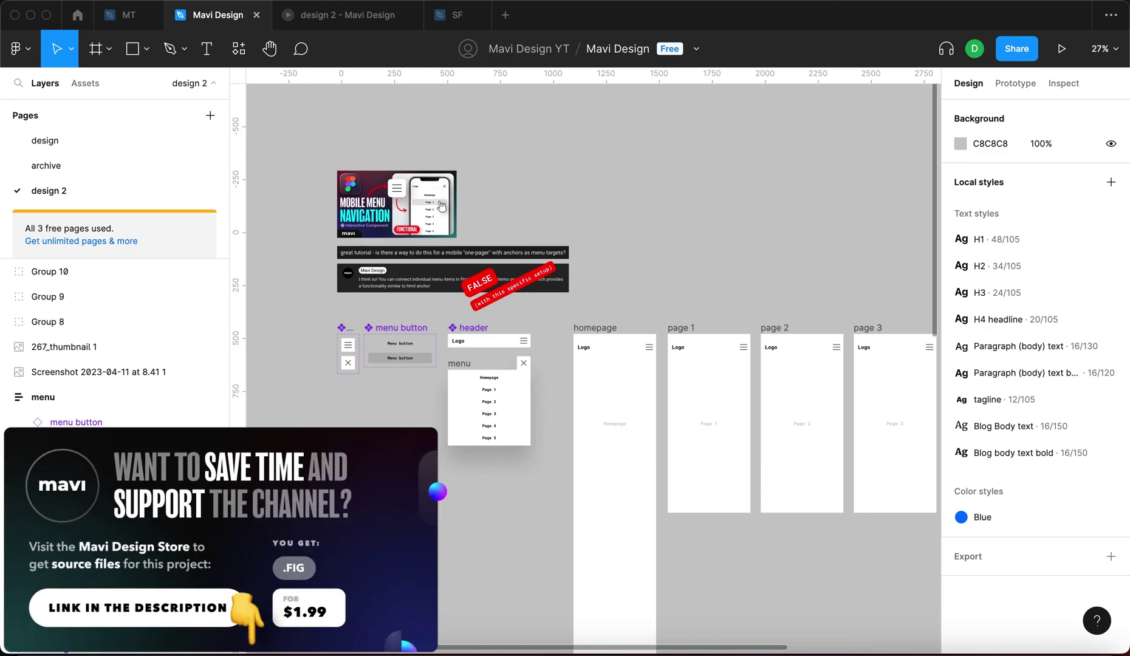
pyautogui.scroll(3, 448, 317)
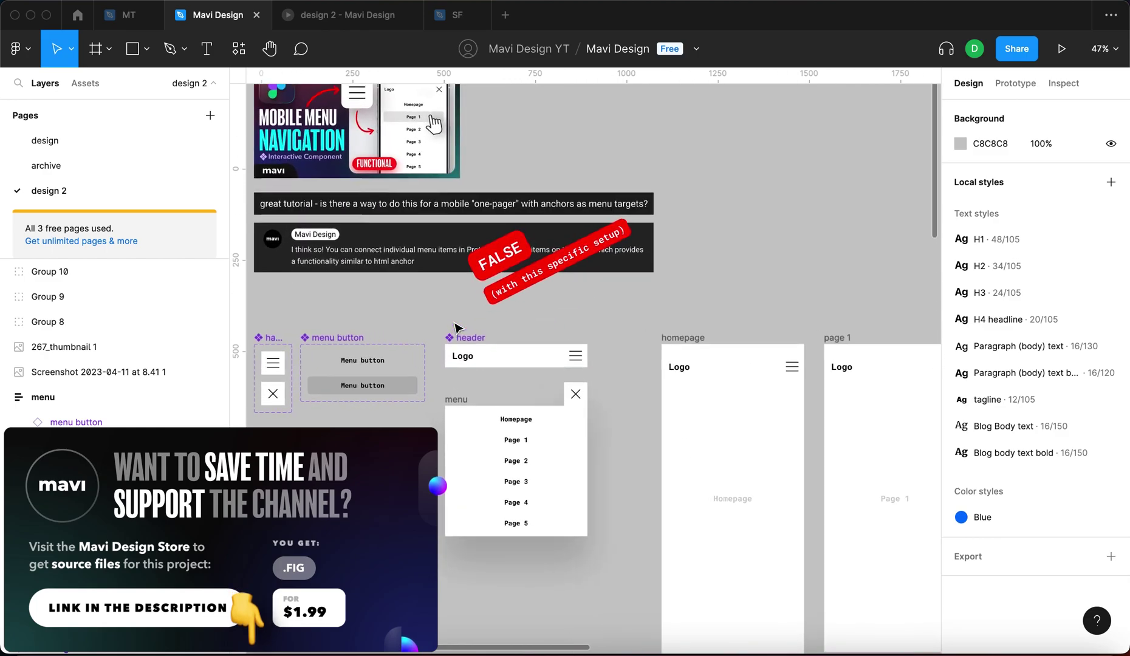
pyautogui.scroll(-2, 364, 489)
pyautogui.hscroll(2, 364, 489)
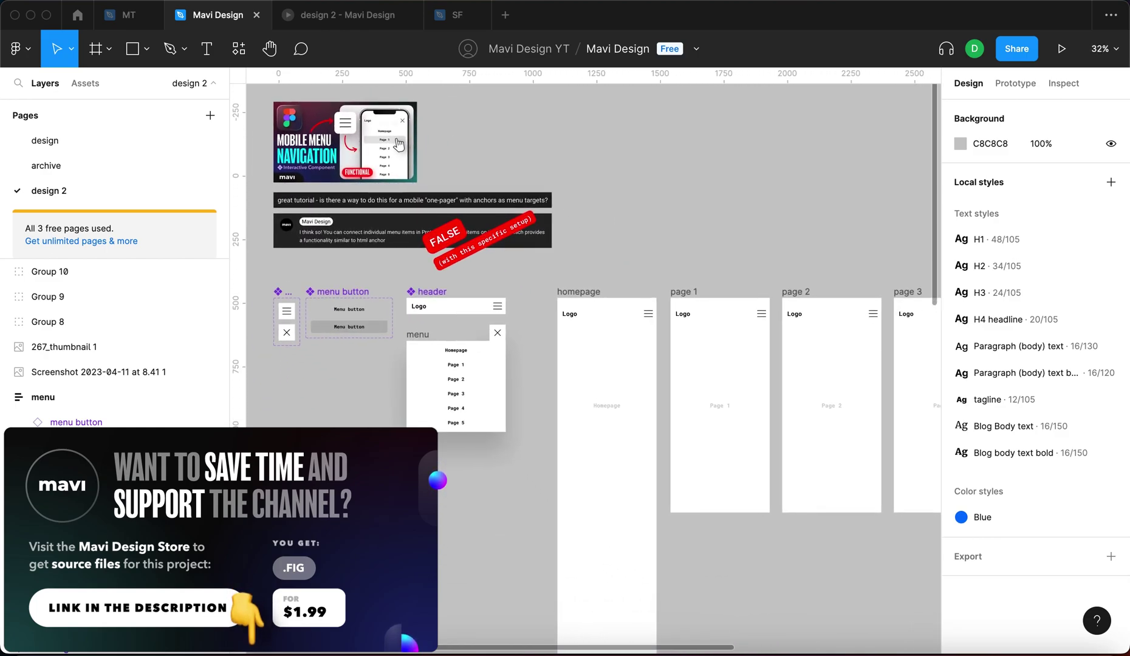
pyautogui.press('super+shift+h')
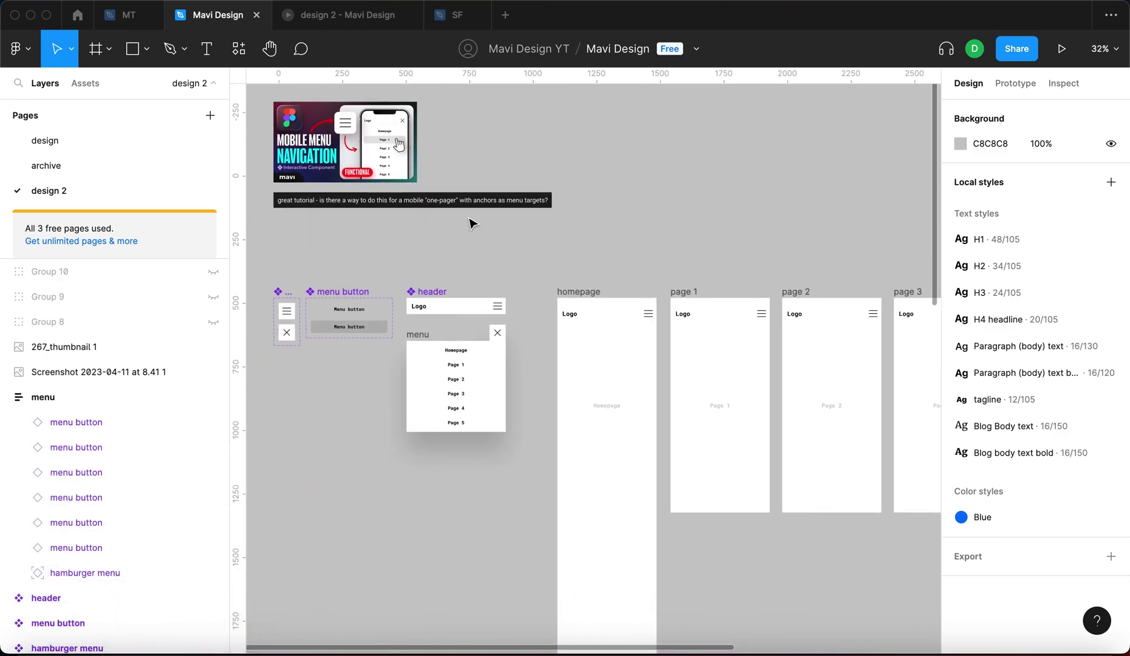
pyautogui.click(643, 220)
# - Test the menu links to Page 1, Page 2 and Page 3 in the prototype preview and return to the design file
pyautogui.click(394, 24)
pyautogui.click(657, 135)
pyautogui.click(564, 202)
pyautogui.click(659, 129)
pyautogui.click(564, 236)
pyautogui.click(659, 127)
pyautogui.click(564, 269)
pyautogui.click(200, 14)
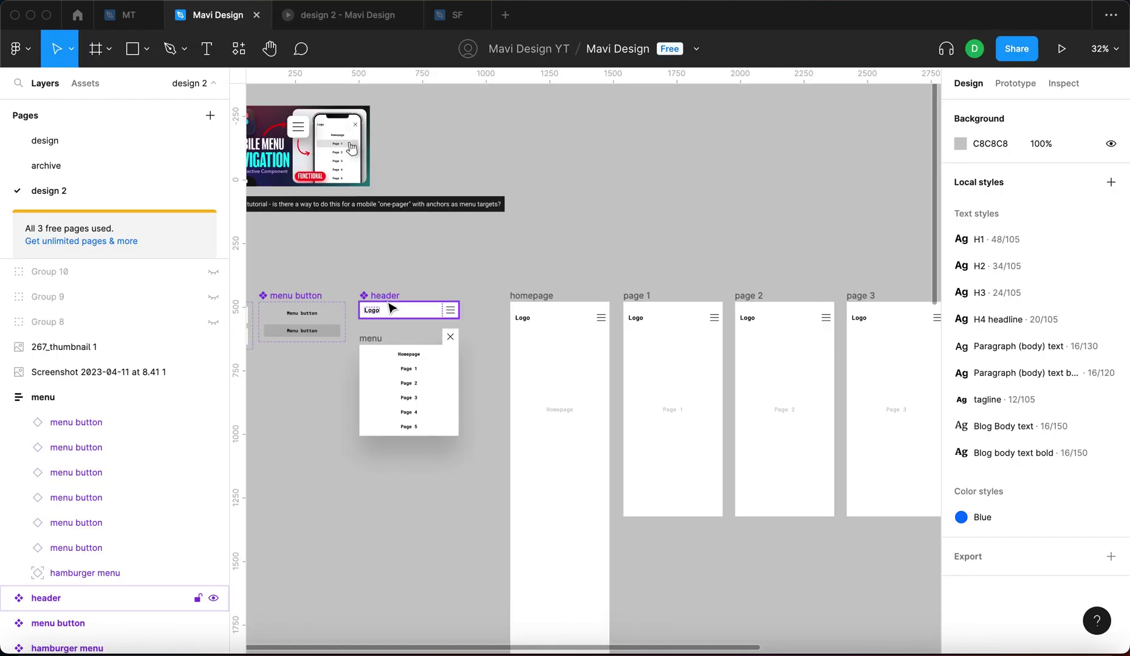
# - Examine the Page 1 button's tap interaction and its connection to the page 1 frame
pyautogui.click(409, 368)
pyautogui.click(1014, 84)
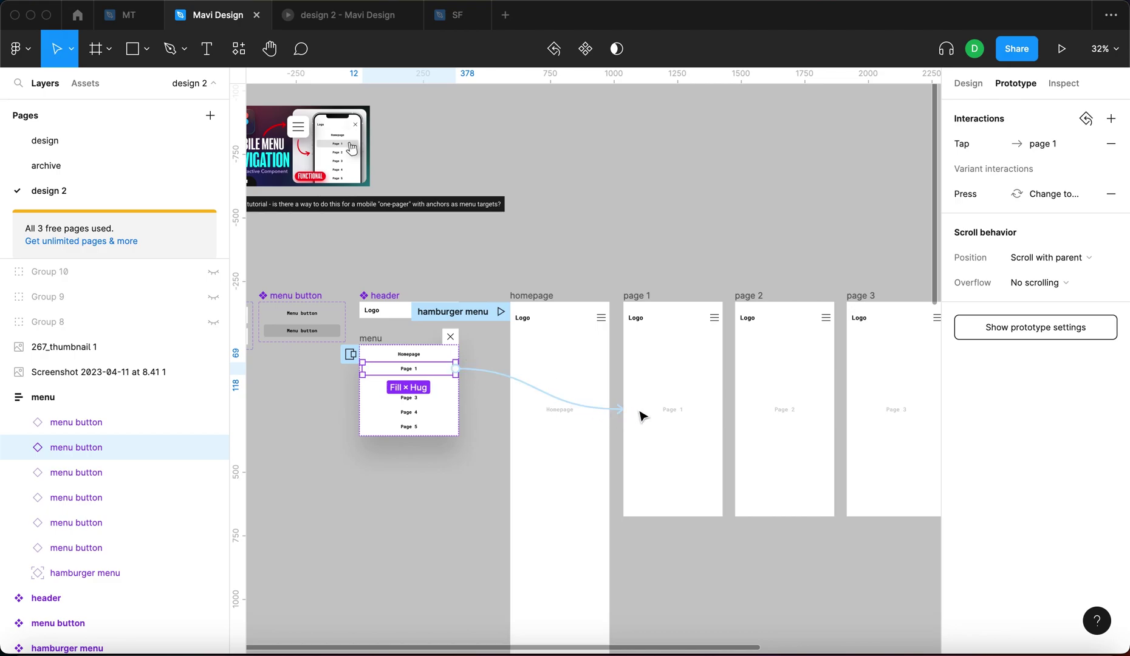
pyautogui.scroll(10, 393, 384)
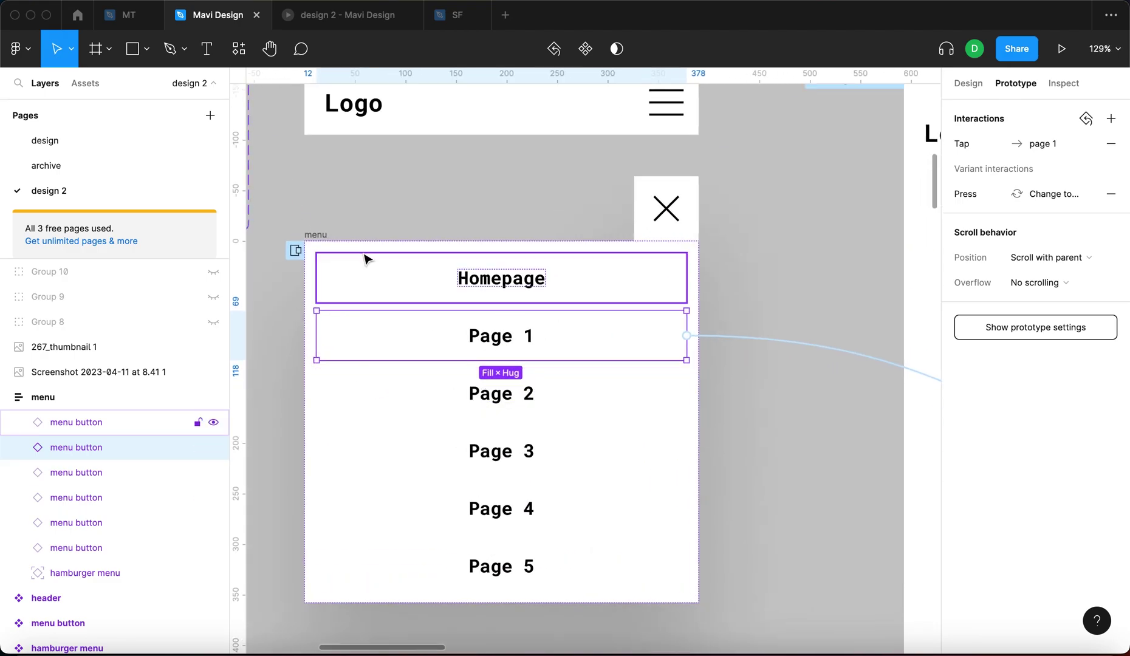
pyautogui.scroll(-5, 604, 348)
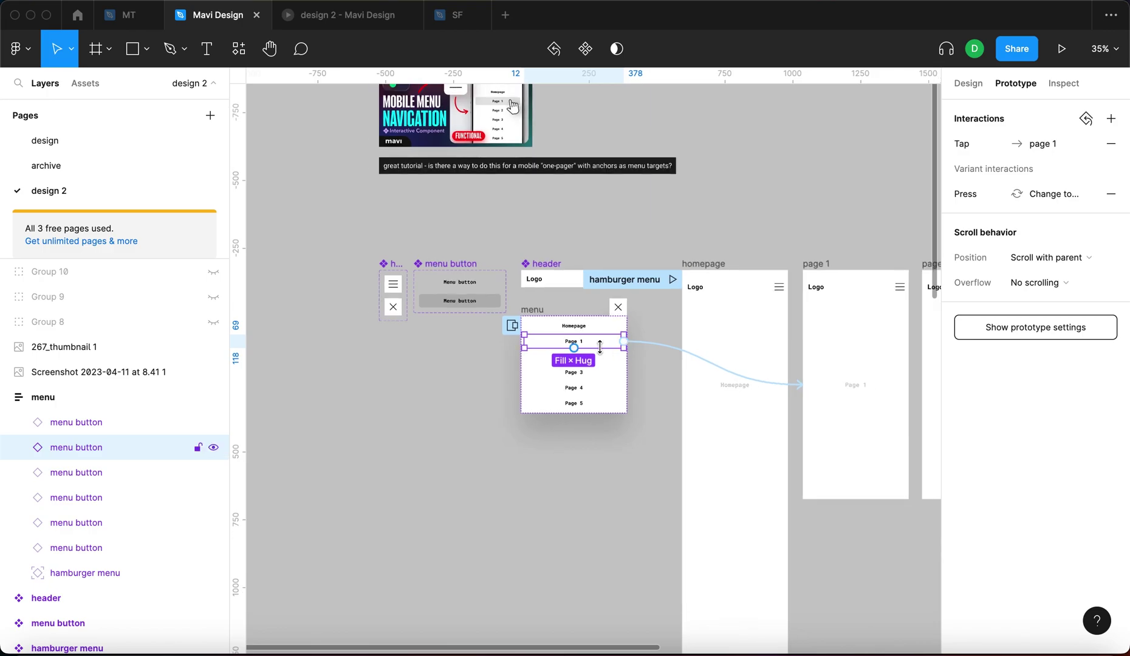
pyautogui.hscroll(8, 604, 348)
pyautogui.hscroll(-3, 497, 298)
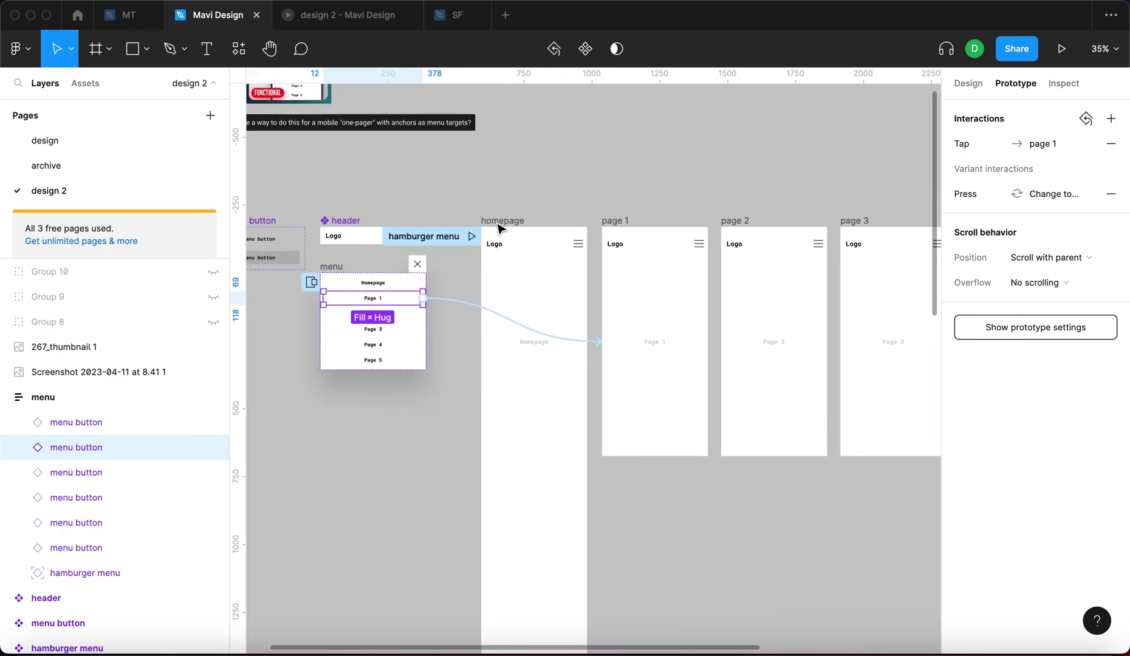
# - Examine all prototype connections running from the menu buttons to the page frames
pyautogui.click(649, 481)
pyautogui.click(396, 314)
pyautogui.click(770, 563)
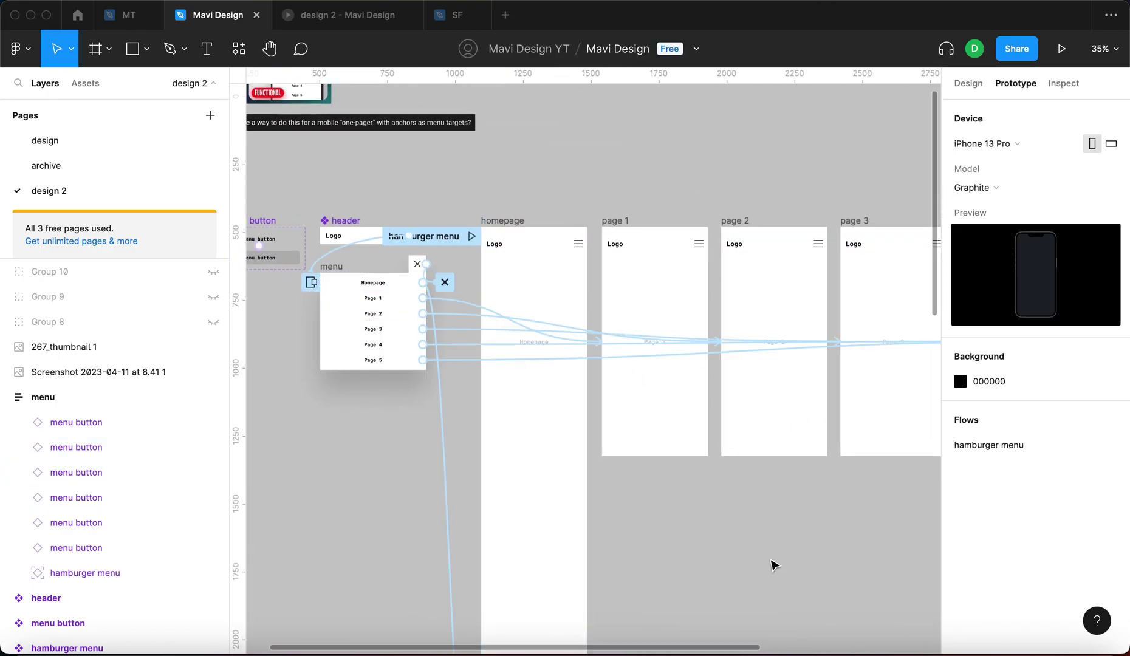
pyautogui.scroll(-5, 740, 554)
pyautogui.scroll(3, 372, 233)
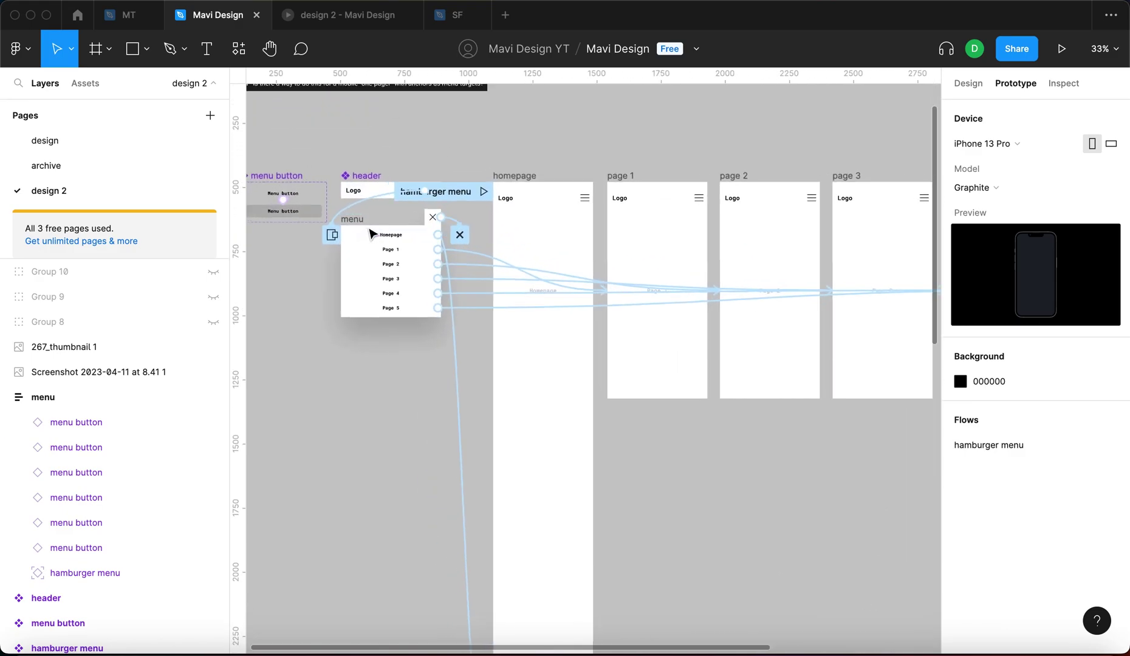
pyautogui.scroll(-3, 813, 404)
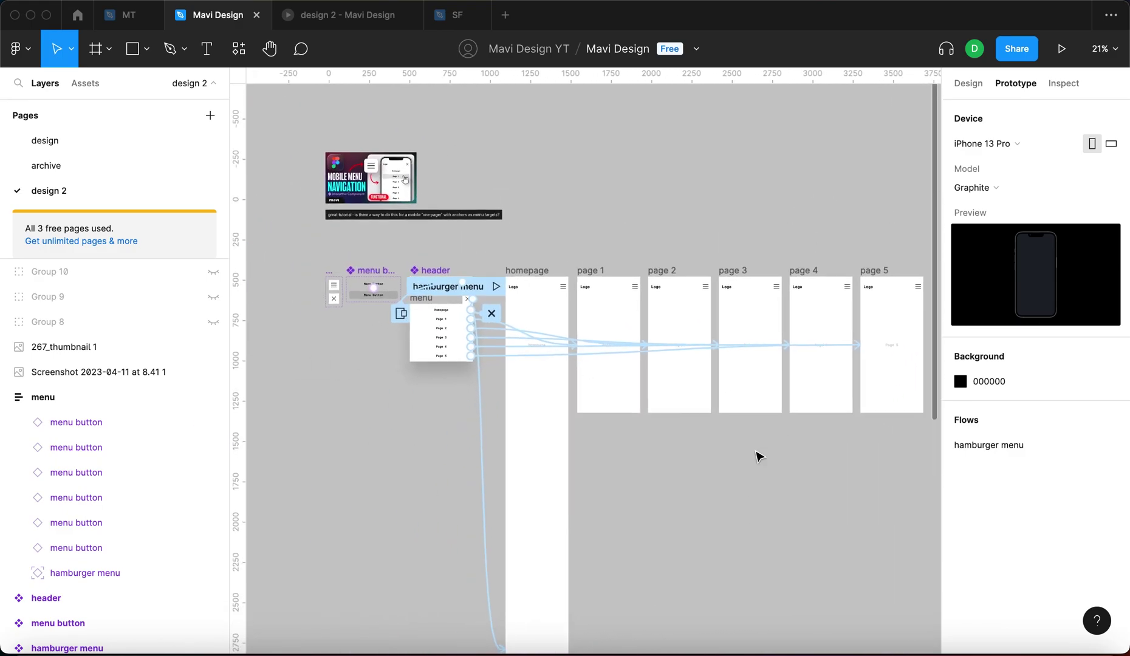
pyautogui.hscroll(2, 747, 523)
pyautogui.scroll(-1, 745, 504)
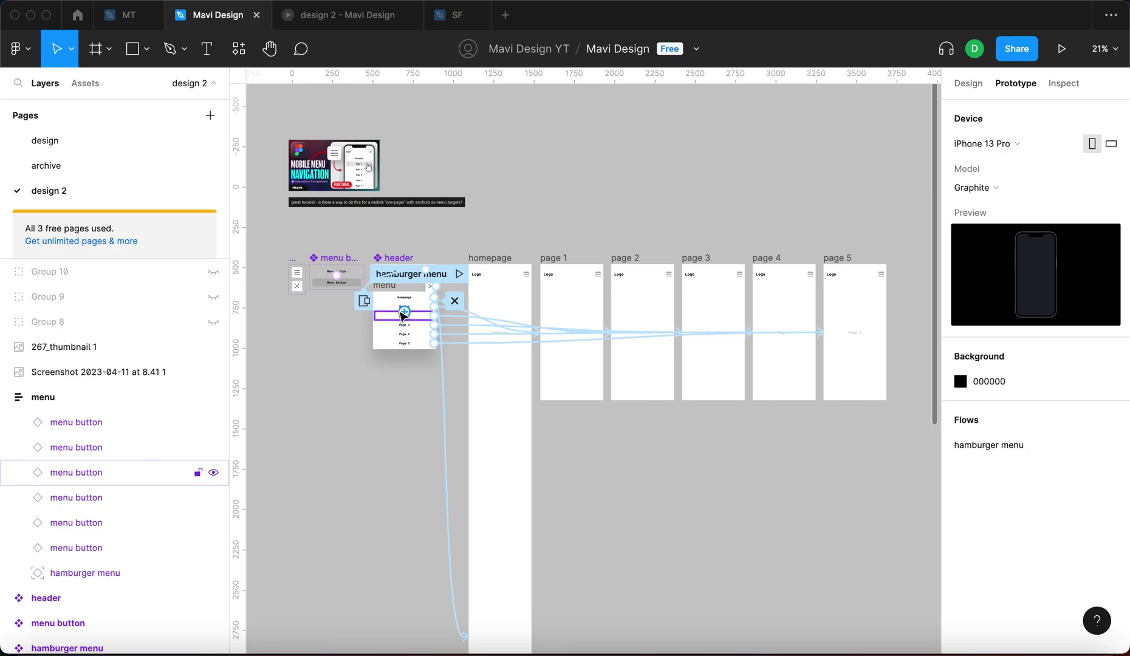
# - Delete the Page 1 menu button's tap connection to the page 1 frame
pyautogui.scroll(5, 398, 310)
pyautogui.click(557, 308)
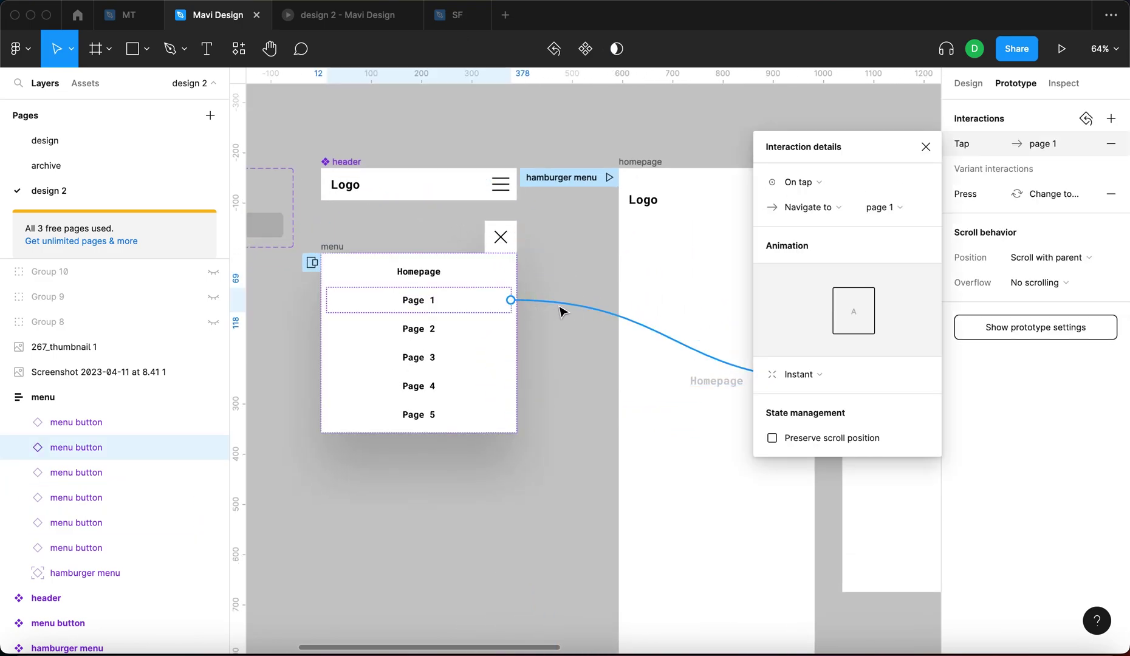
pyautogui.press('BackSpace')
# - Try to connect the Page 1 menu button to the homepage frame
pyautogui.moveTo(510, 301); pyautogui.dragTo(612, 374)
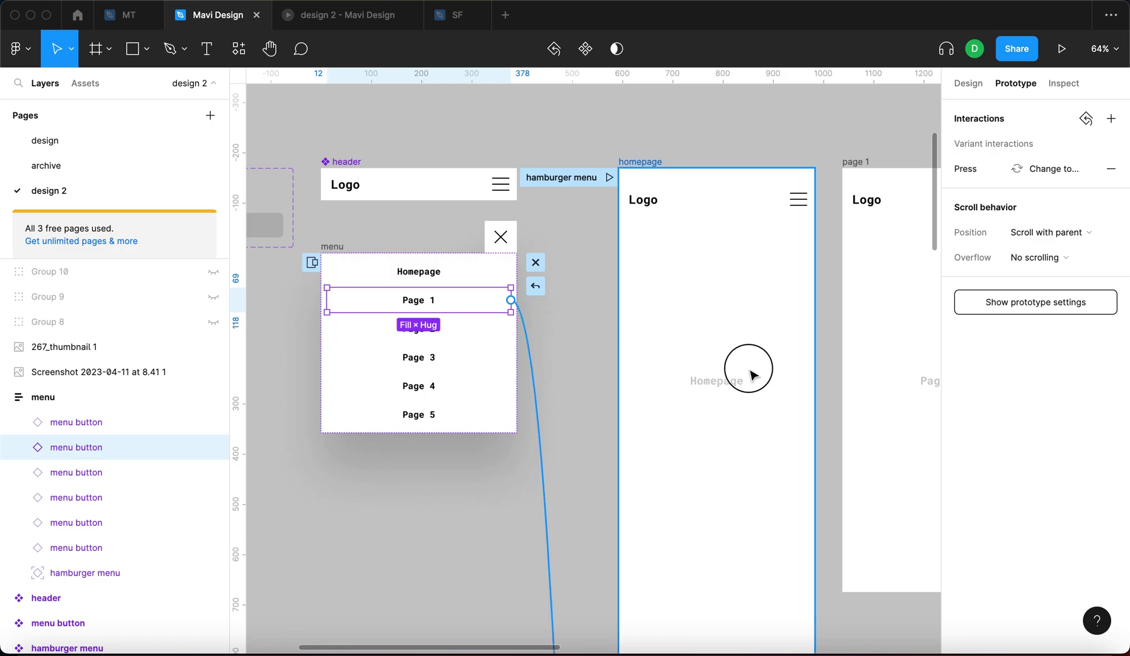
pyautogui.moveTo(512, 301); pyautogui.dragTo(592, 383)
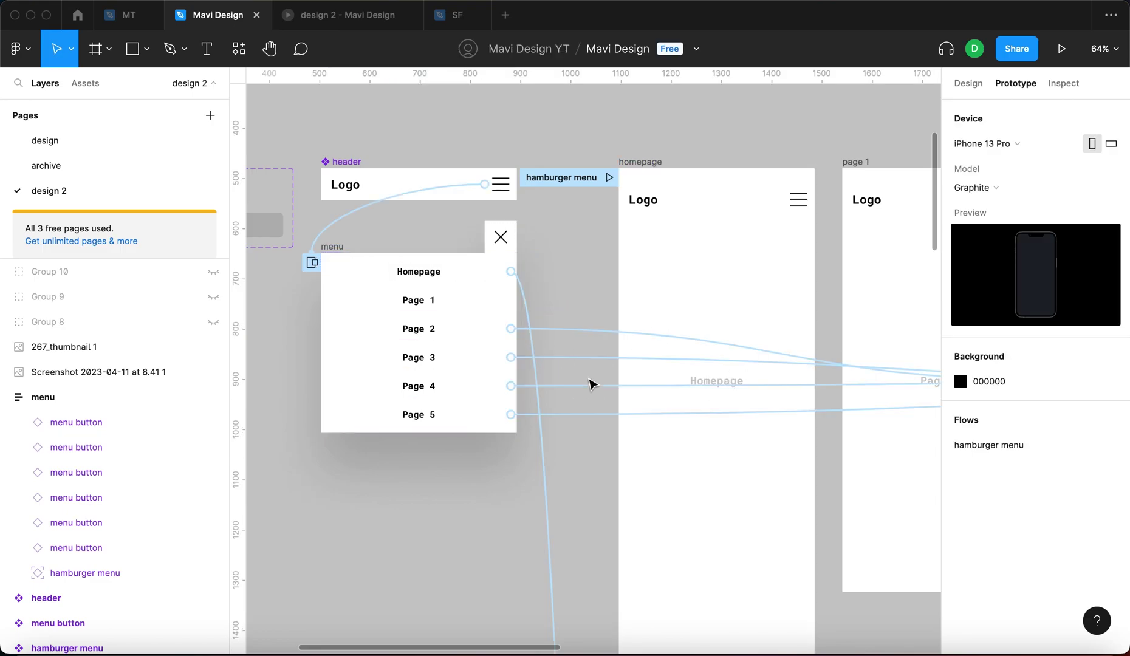
# - Examine the tap interaction on the header component's hamburger icon and the prototype connections of the menu frame
pyautogui.scroll(3, 869, 148)
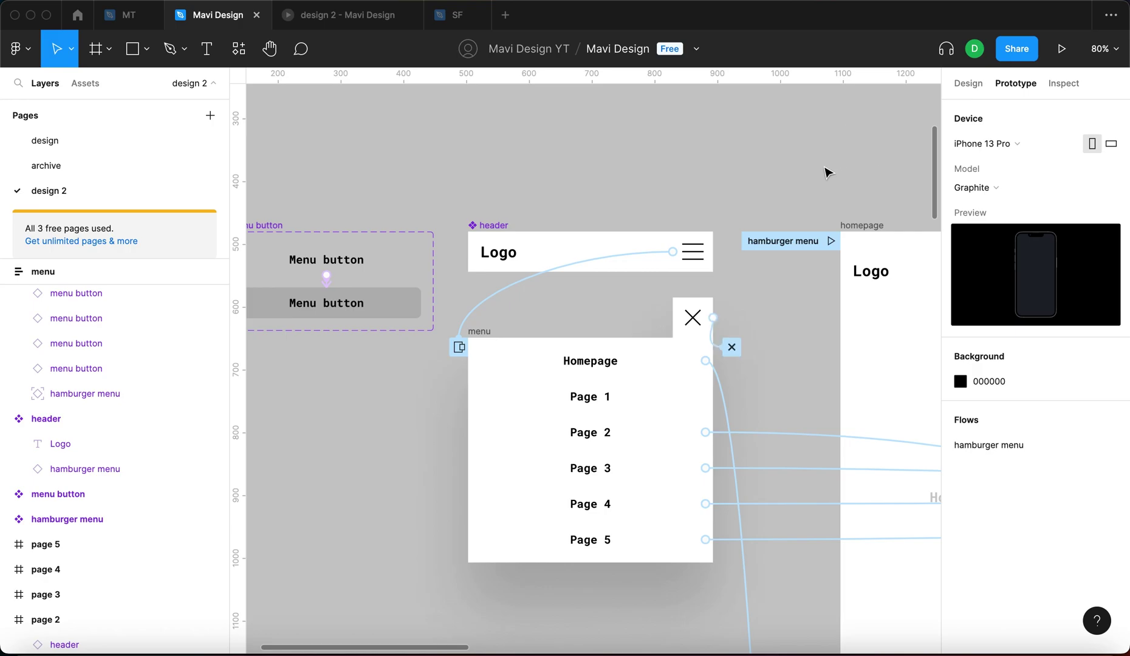
pyautogui.click(692, 266)
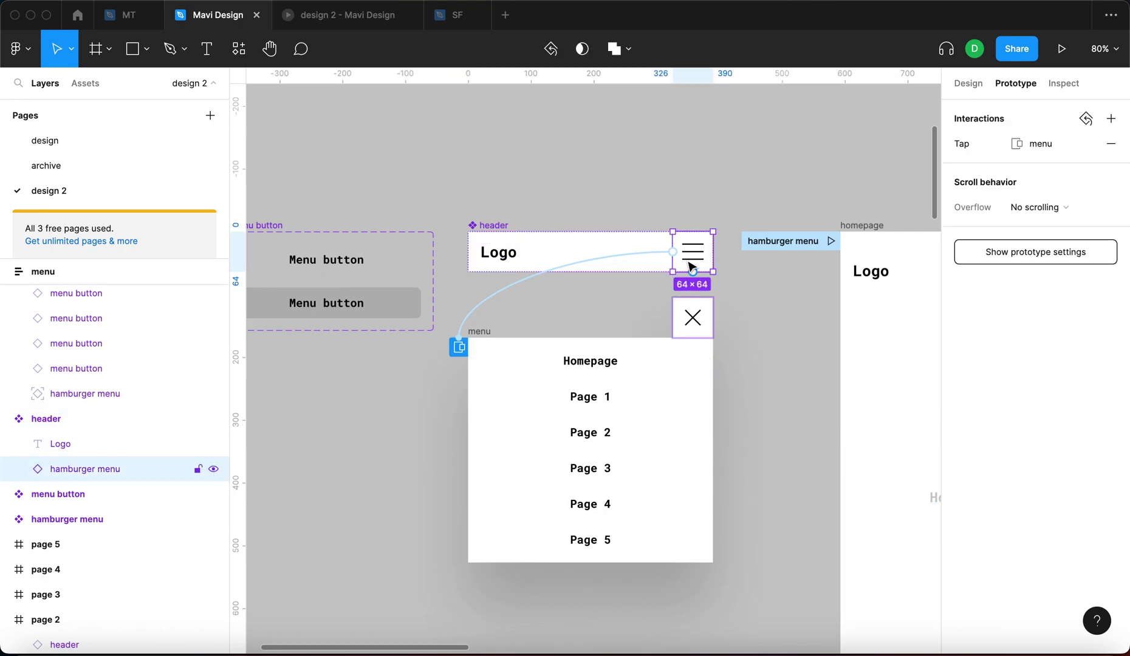
pyautogui.click(655, 254)
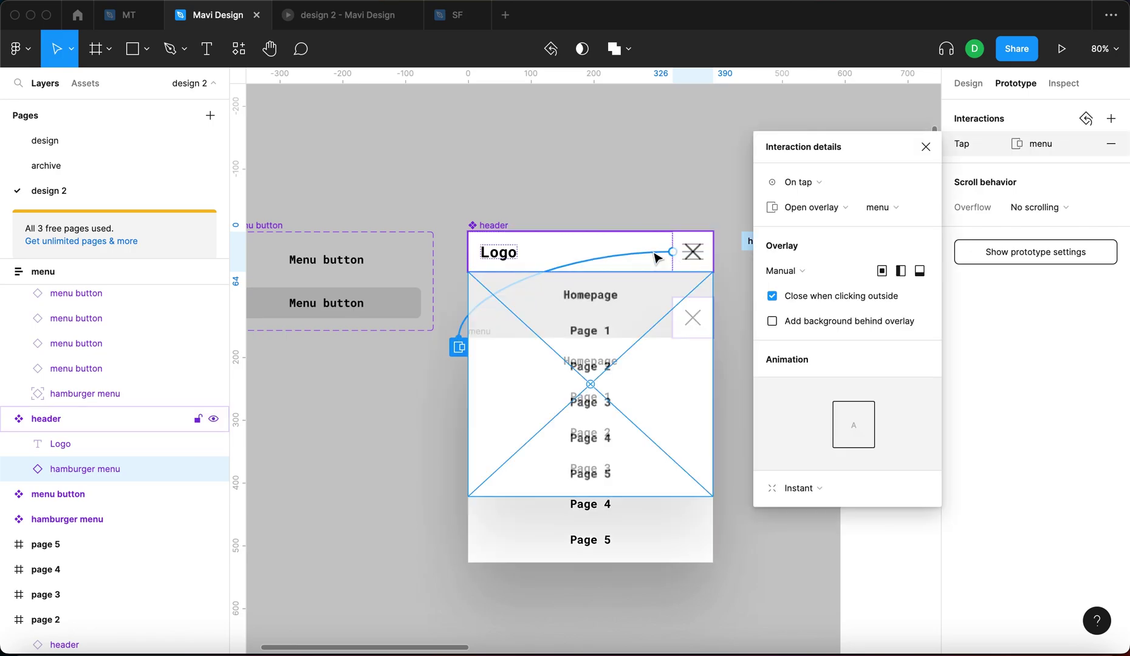
pyautogui.click(612, 223)
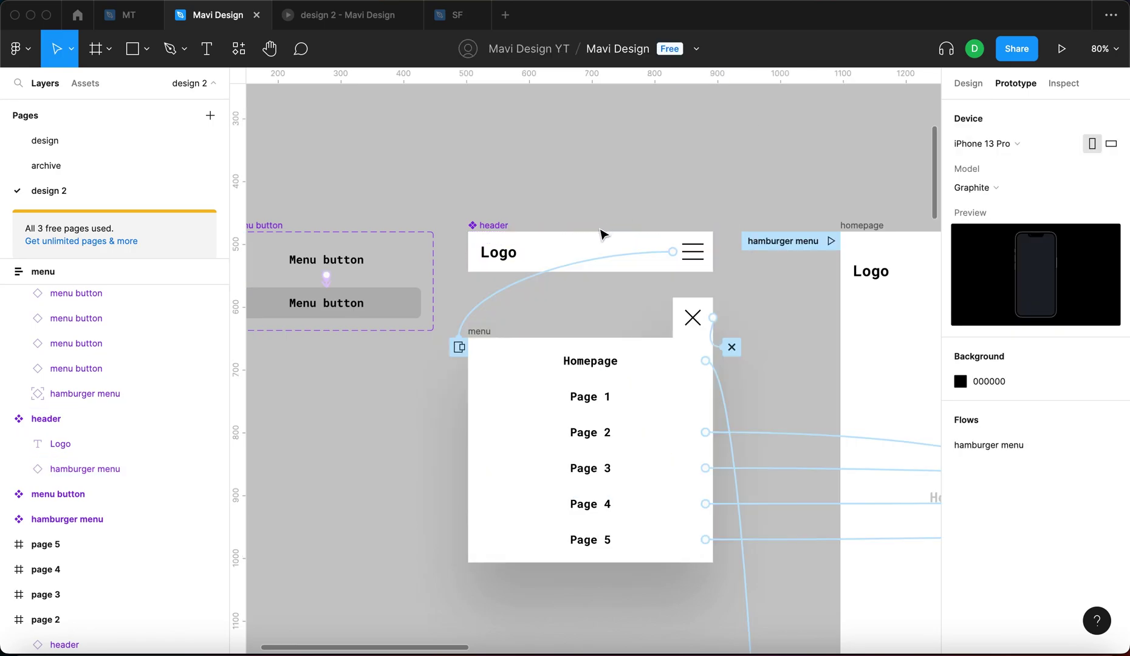
pyautogui.click(487, 334)
pyautogui.hscroll(2, 473, 359)
pyautogui.scroll(-1, 474, 358)
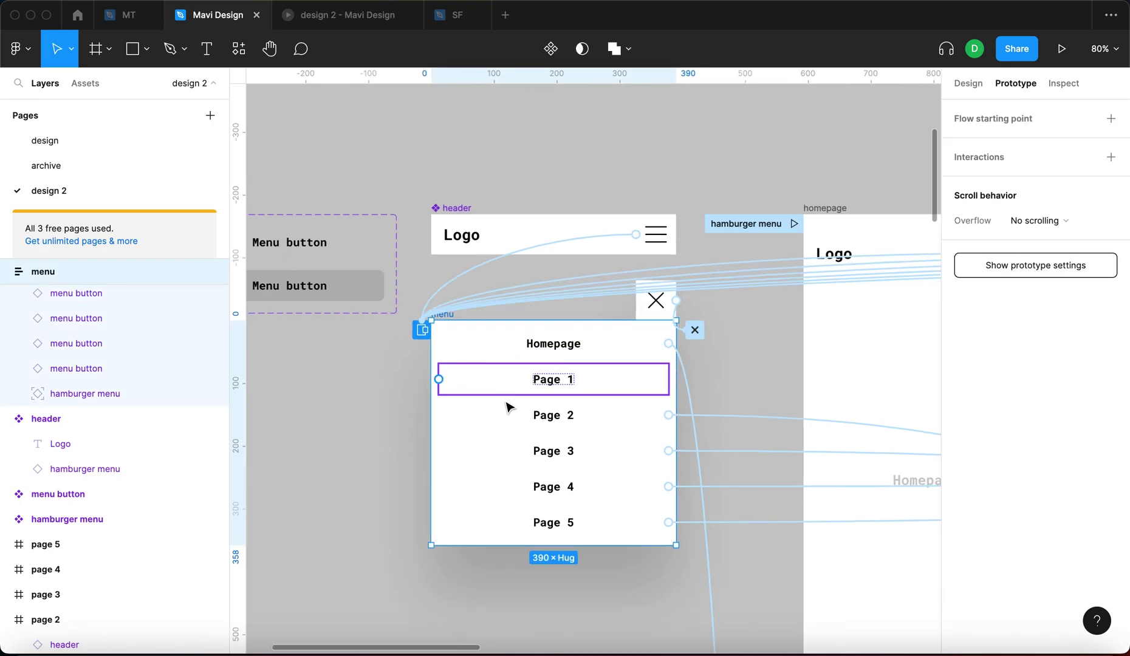
# - Try to connect the Page 1 menu button to content inside the homepage frame, and undo the attempt
pyautogui.click(965, 85)
pyautogui.click(782, 164)
pyautogui.hscroll(6, 663, 136)
pyautogui.scroll(-3, 663, 136)
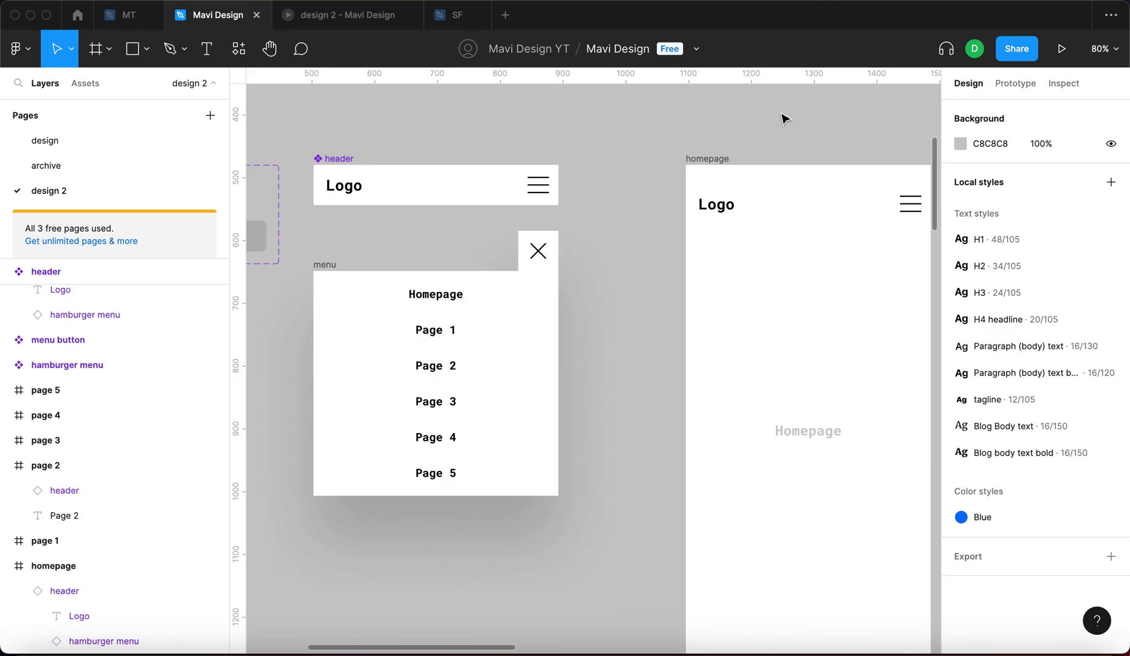
pyautogui.click(396, 331)
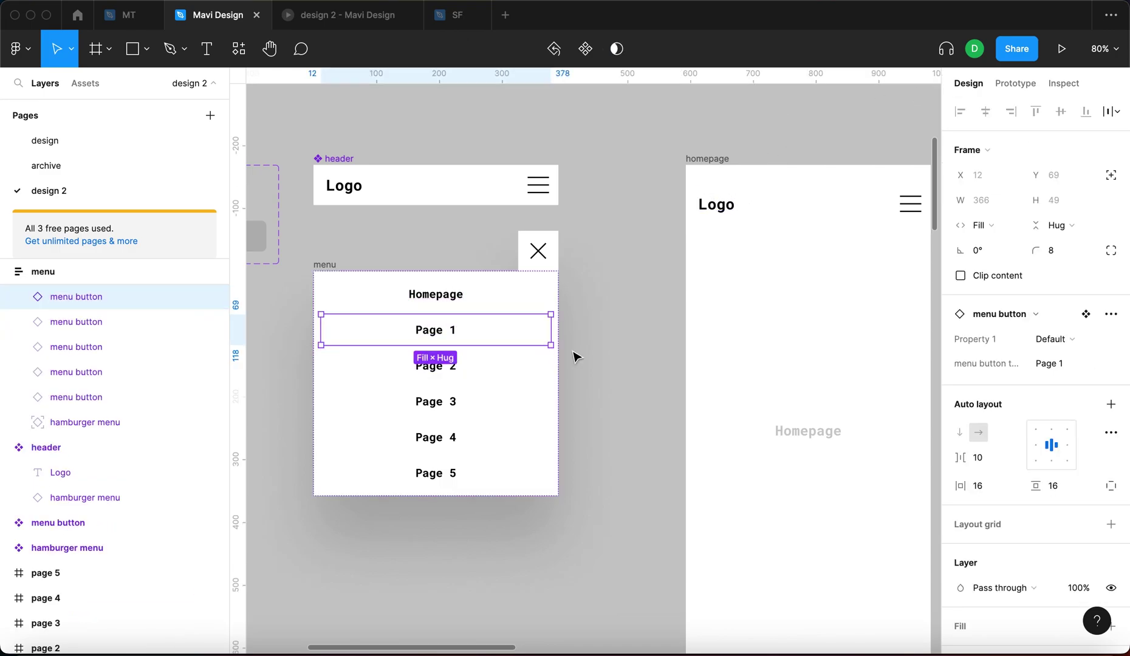
pyautogui.scroll(-3, 575, 356)
pyautogui.scroll(-3, 663, 406)
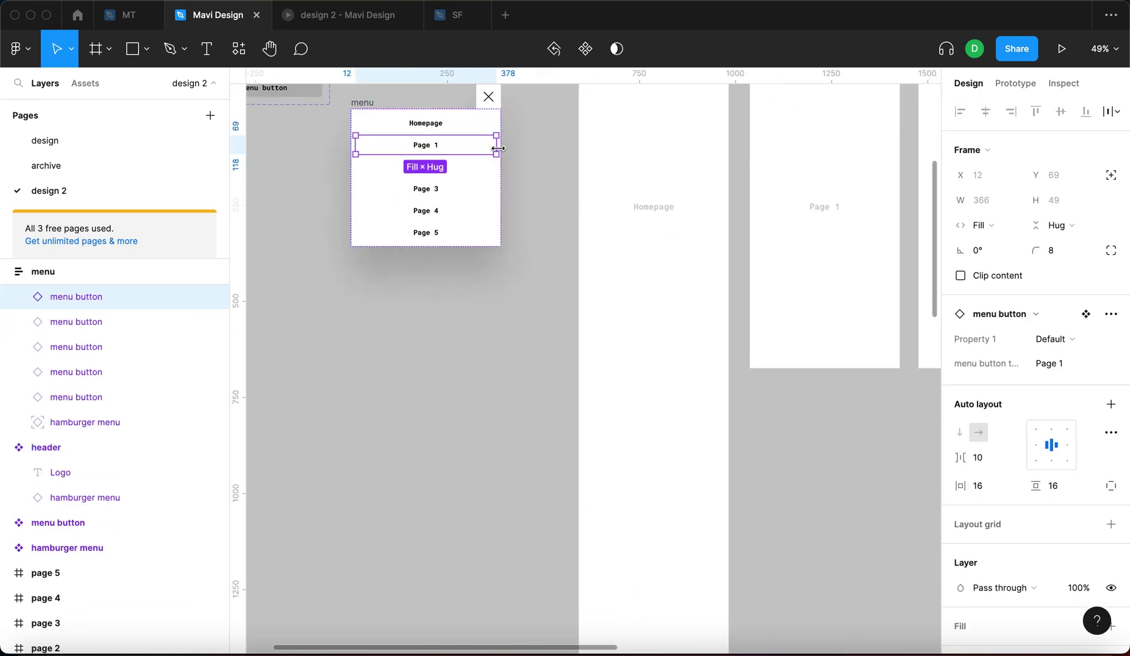
pyautogui.click(1015, 84)
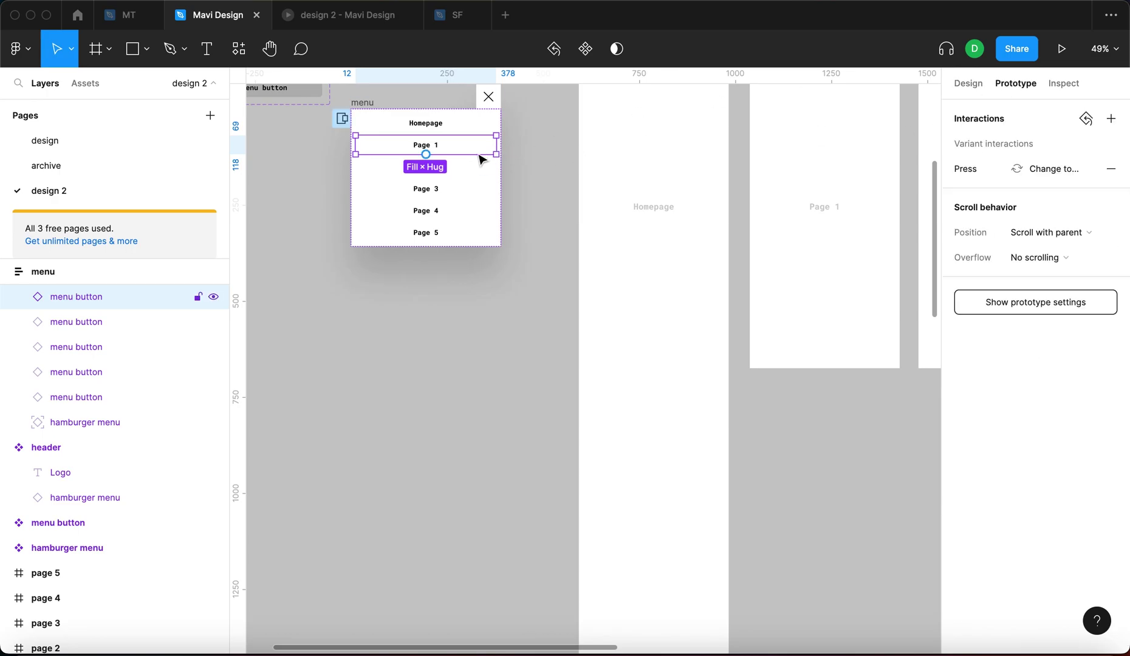
pyautogui.click(498, 145)
pyautogui.press('super+z')
pyautogui.click(592, 282)
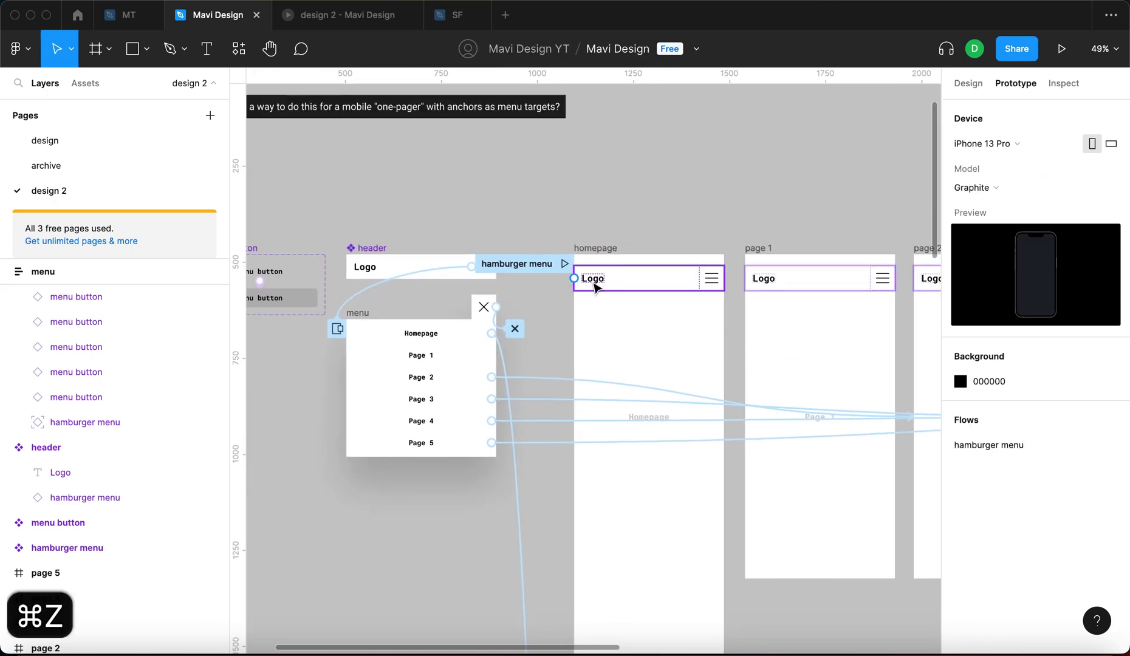
# - Connect the Logo text in the homepage header to the Homepage text with an on-tap Scroll to interaction
pyautogui.scroll(5, 594, 286)
pyautogui.click(595, 271)
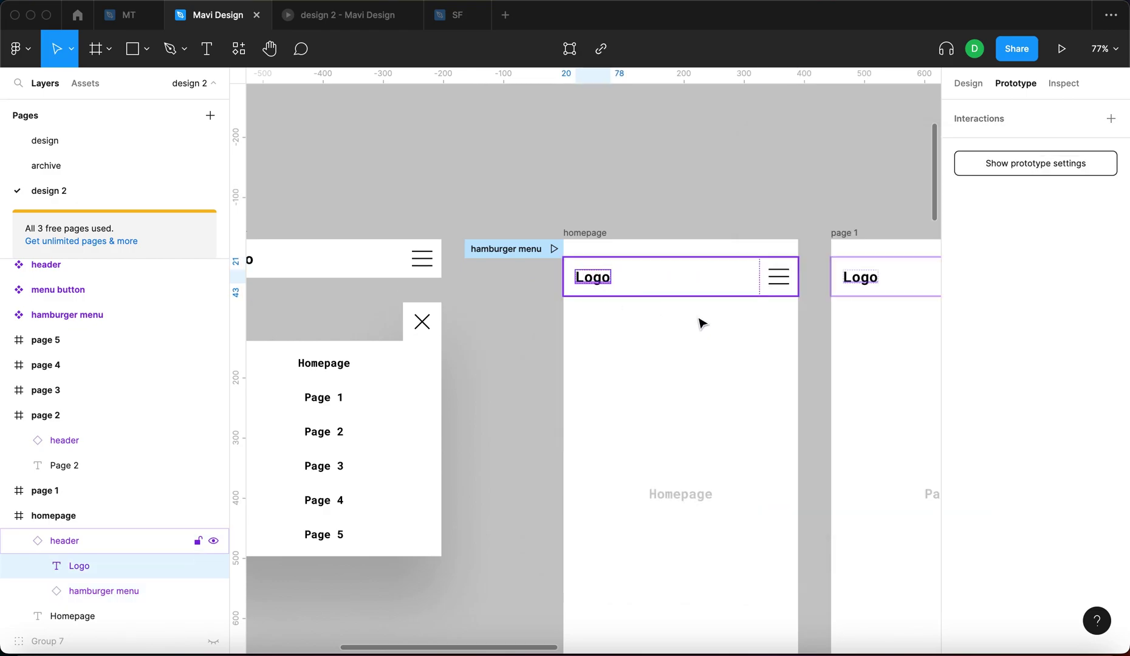
pyautogui.scroll(1, 617, 336)
pyautogui.scroll(-4, 617, 336)
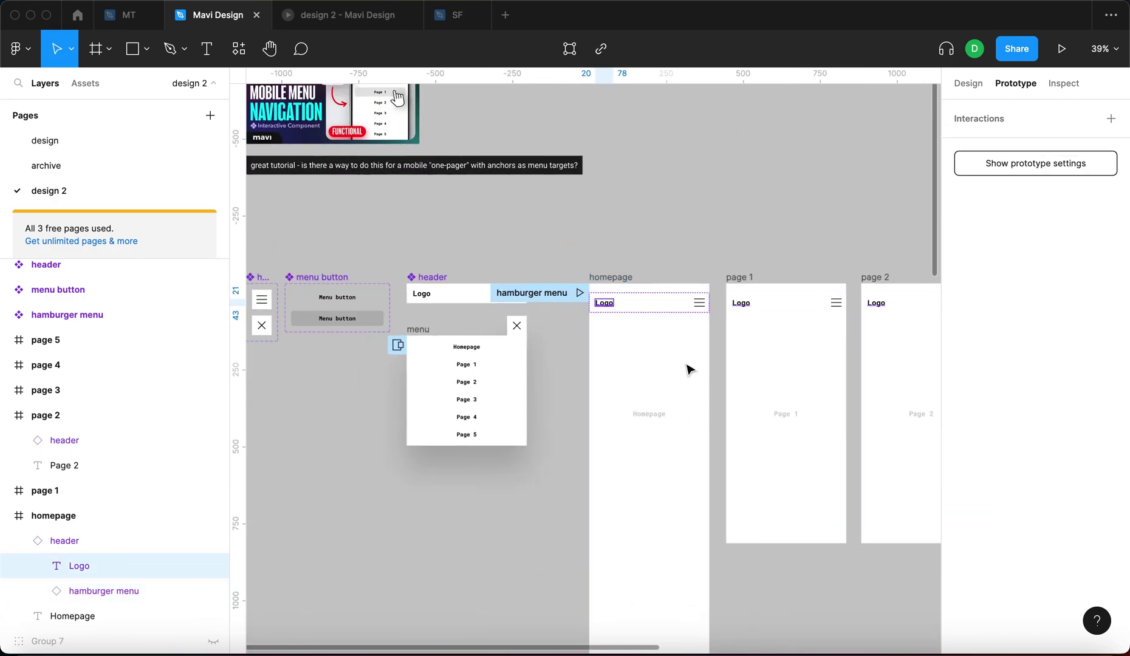
pyautogui.moveTo(616, 310)
pyautogui.moveTo(615, 307); pyautogui.dragTo(650, 410)
pyautogui.scroll(5, 650, 427)
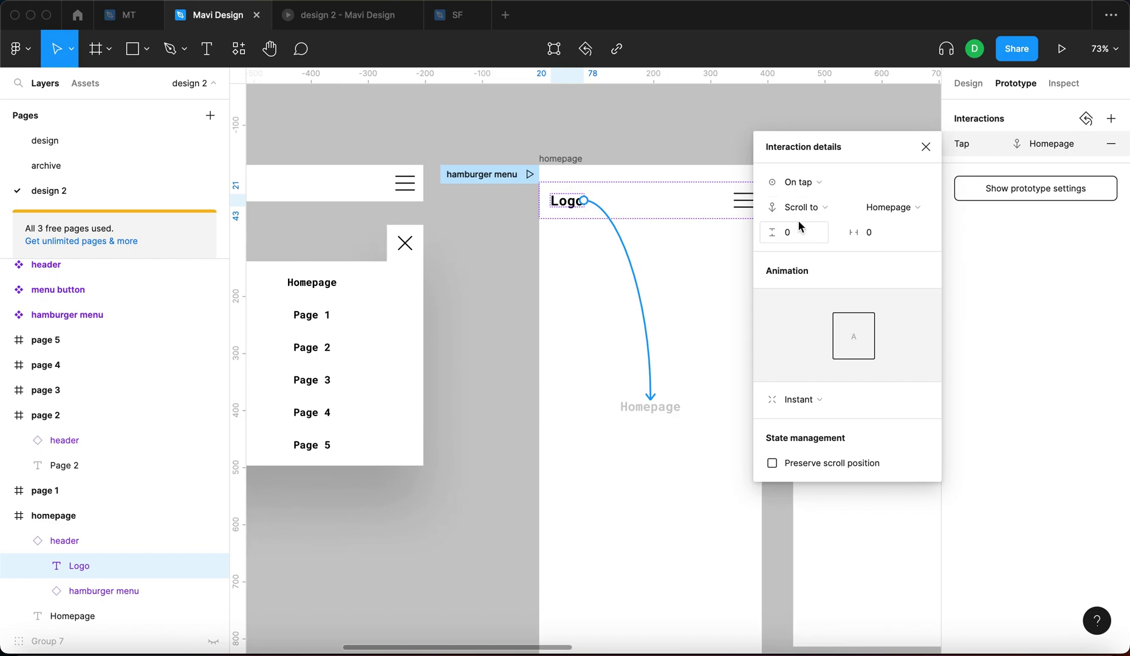
pyautogui.click(897, 213)
pyautogui.click(898, 210)
pyautogui.click(924, 147)
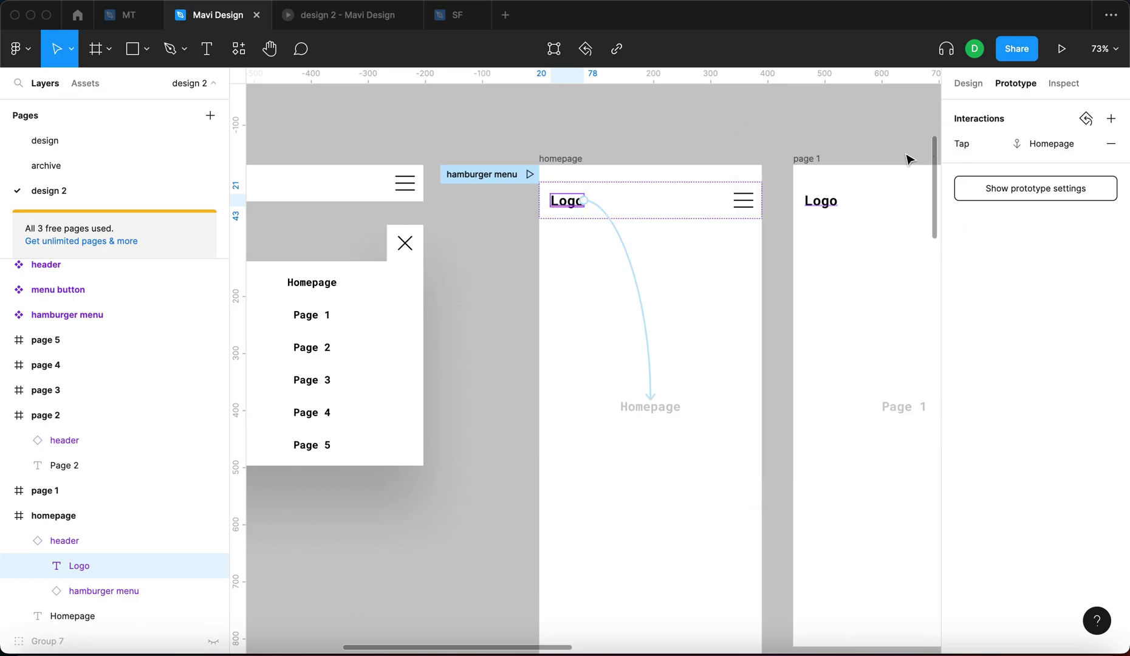
# - Delete the homepage logo's scroll connection to the Homepage text
pyautogui.click(642, 298)
pyautogui.press('BackSpace')
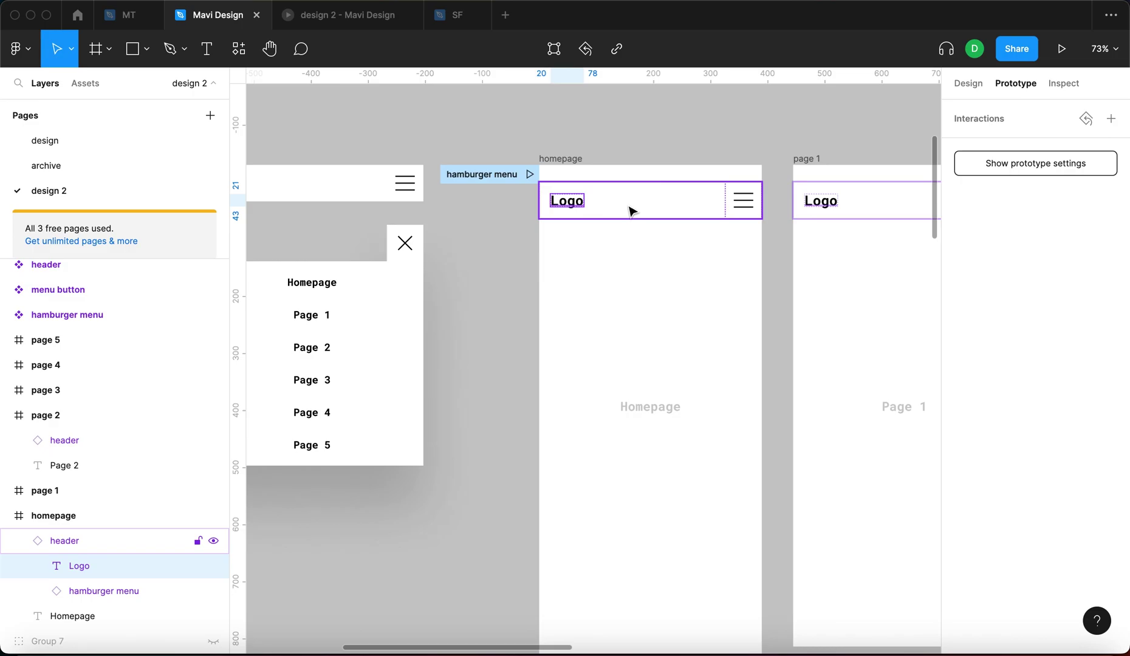
pyautogui.moveTo(583, 201); pyautogui.dragTo(671, 413)
pyautogui.press('Escape')
pyautogui.hscroll(-3, 698, 189)
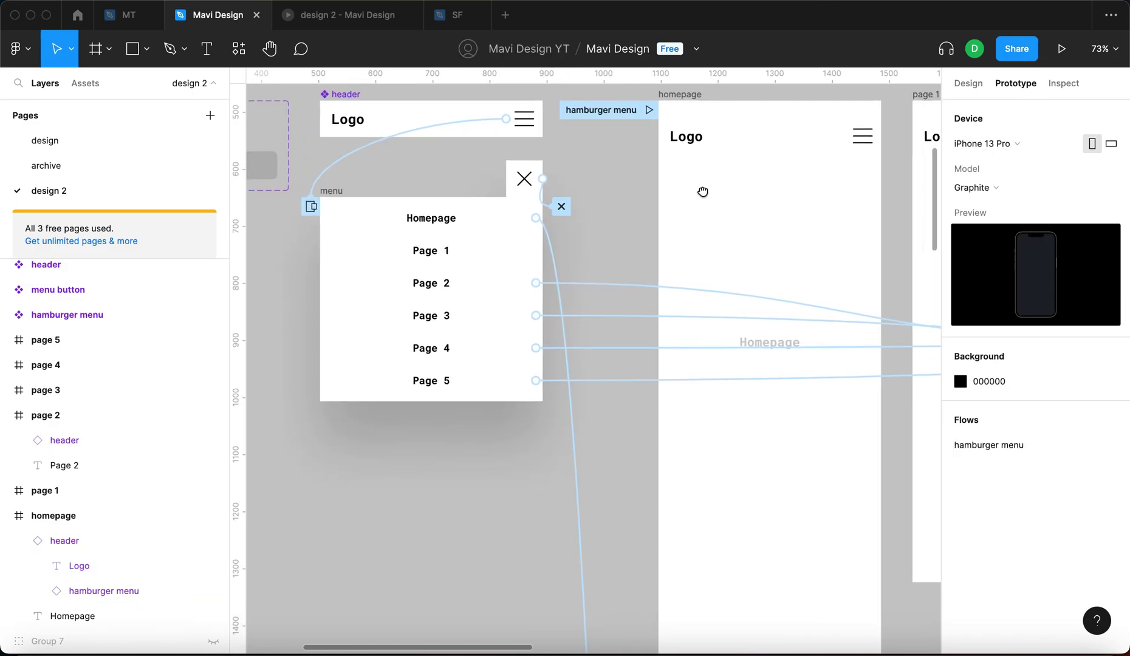
# - Compare the Page 1 button inside the menu frame with the header placed inside the homepage frame
pyautogui.click(467, 272)
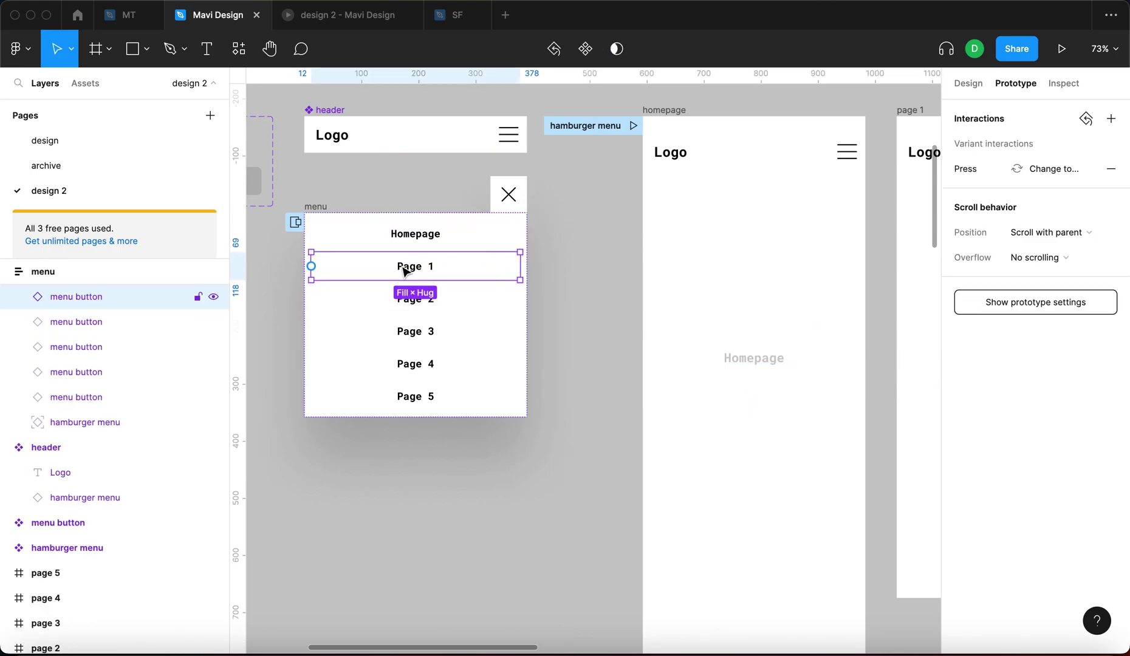
pyautogui.click(711, 151)
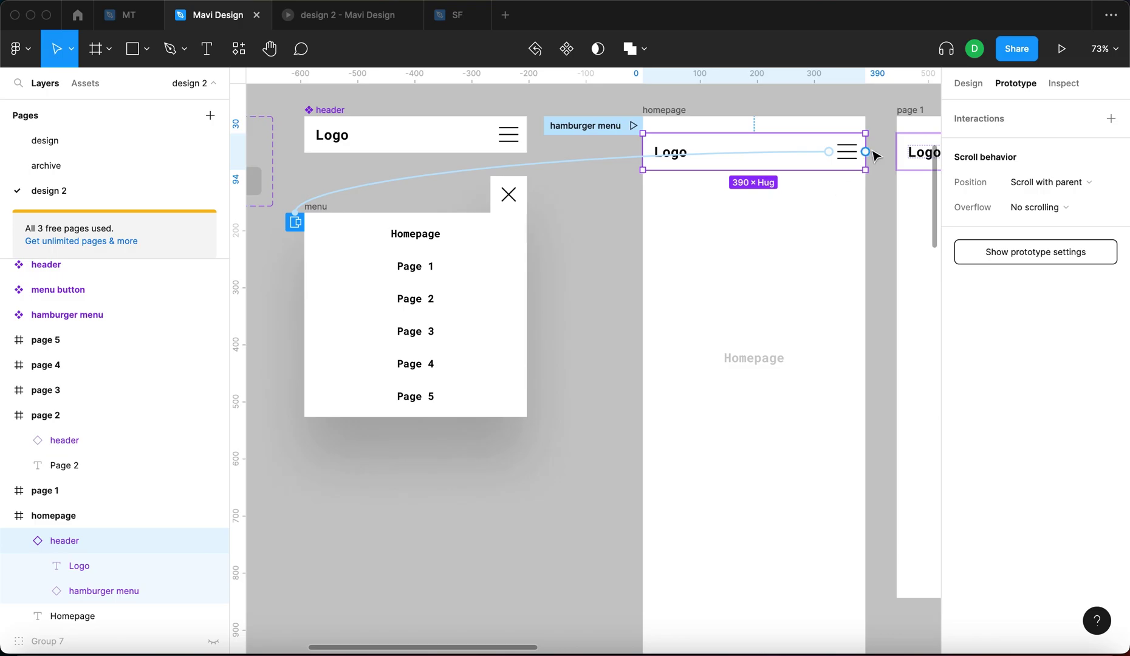
pyautogui.click(744, 235)
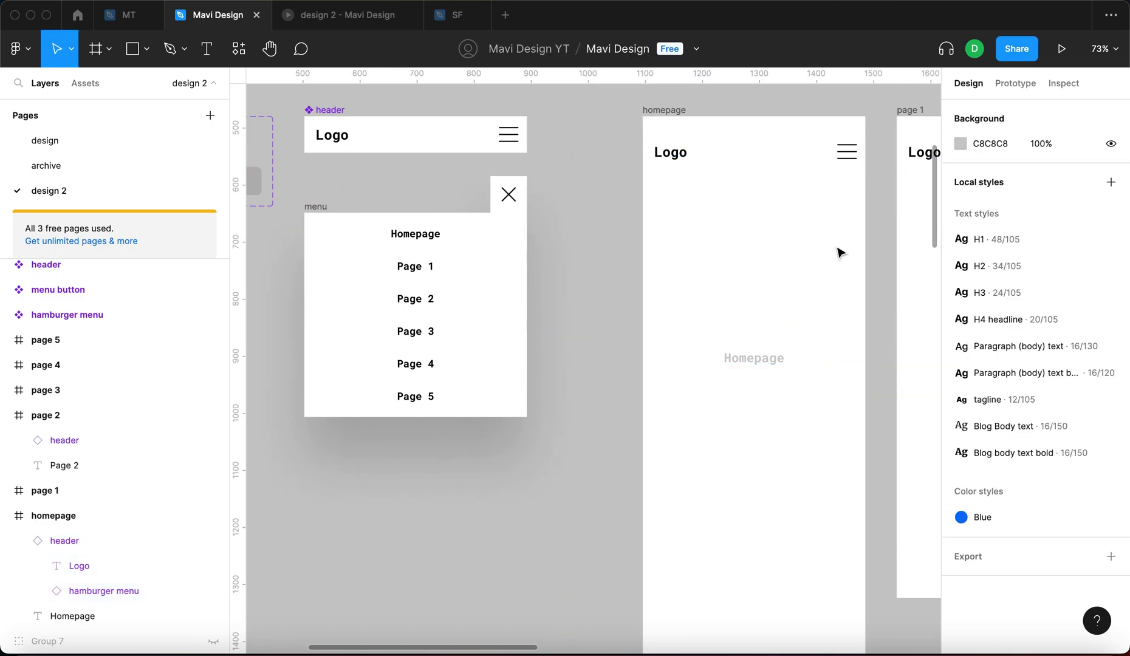
pyautogui.hscroll(4, 841, 257)
pyautogui.scroll(1, 841, 256)
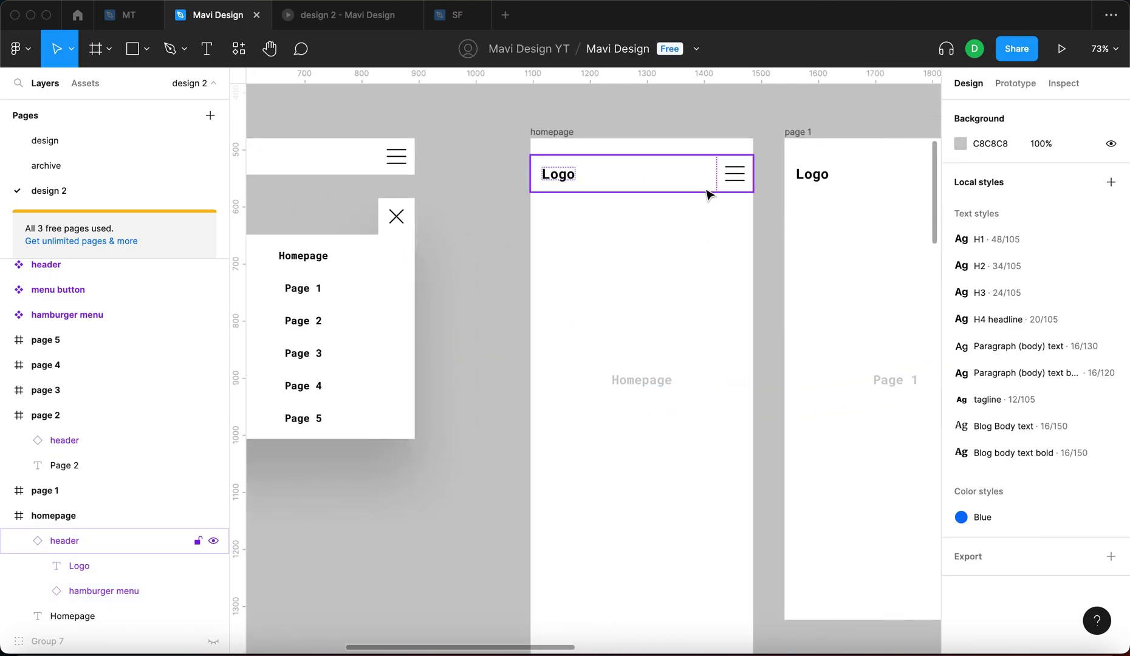
pyautogui.click(366, 299)
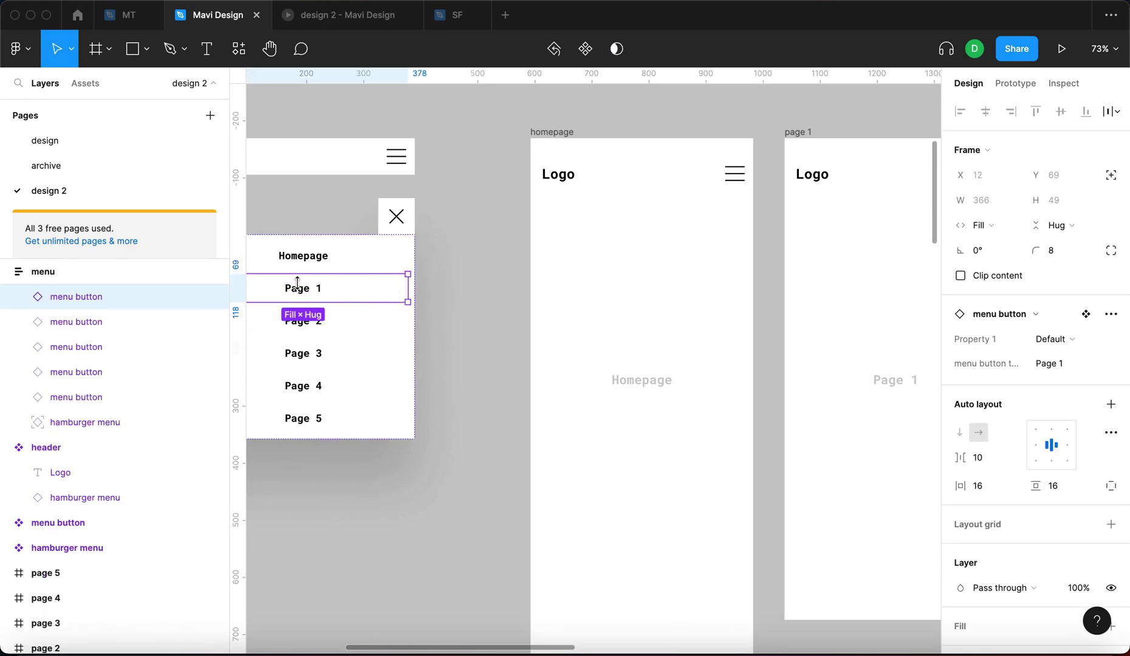
pyautogui.moveTo(721, 313); pyautogui.dragTo(573, 452)
pyautogui.click(389, 295)
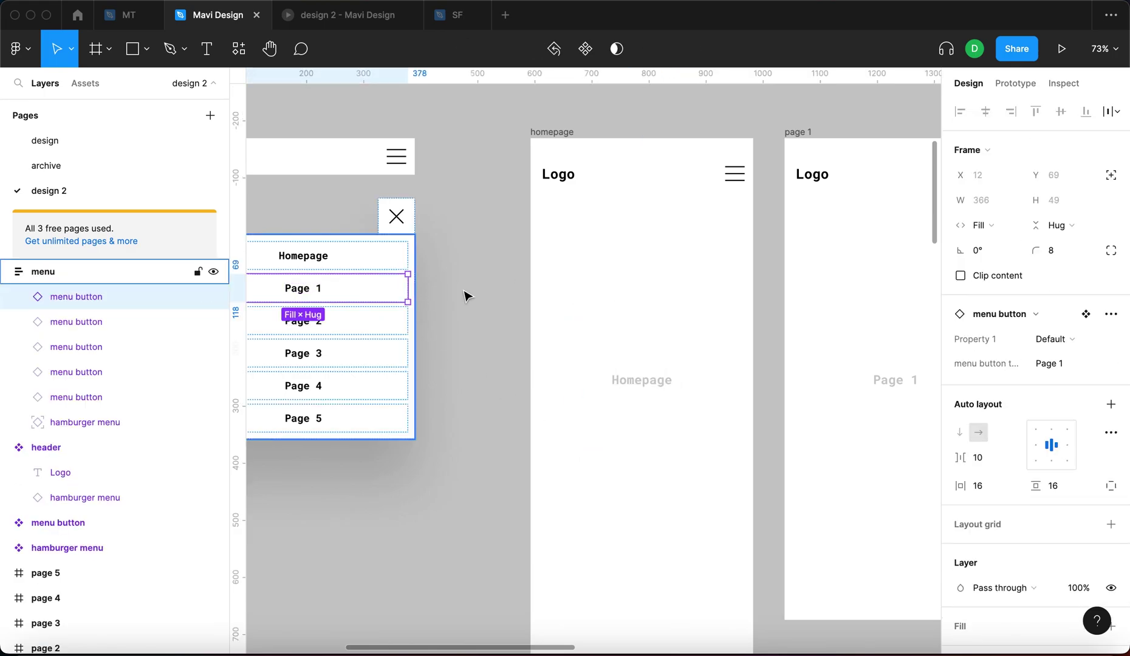
pyautogui.hscroll(-2, 376, 252)
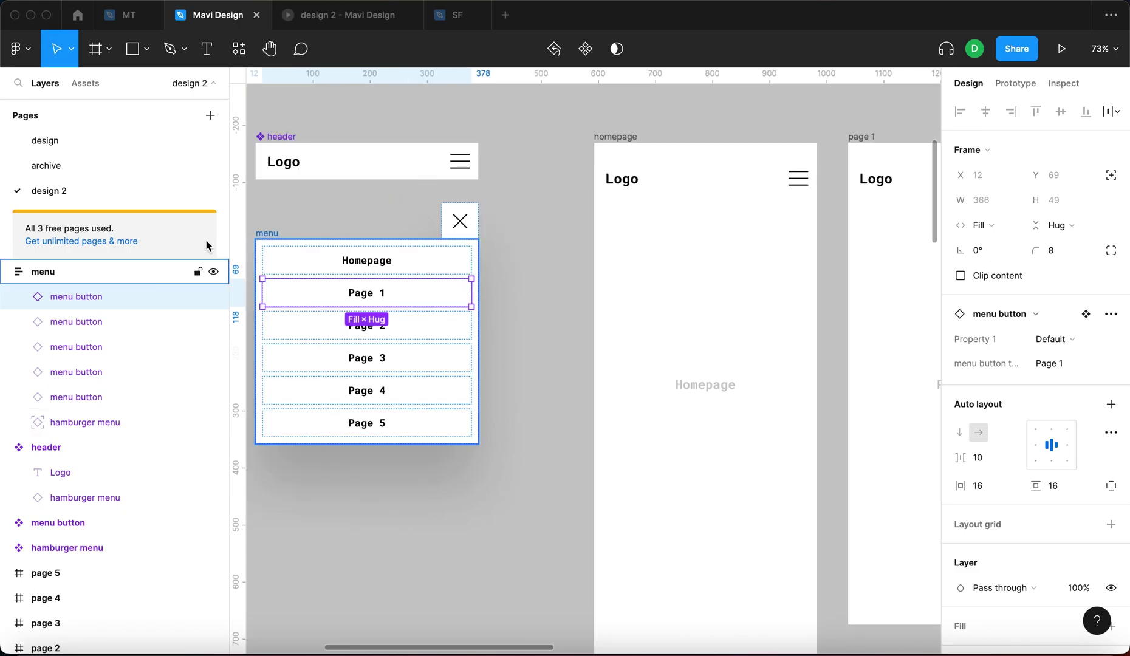
pyautogui.click(269, 241)
pyautogui.click(731, 185)
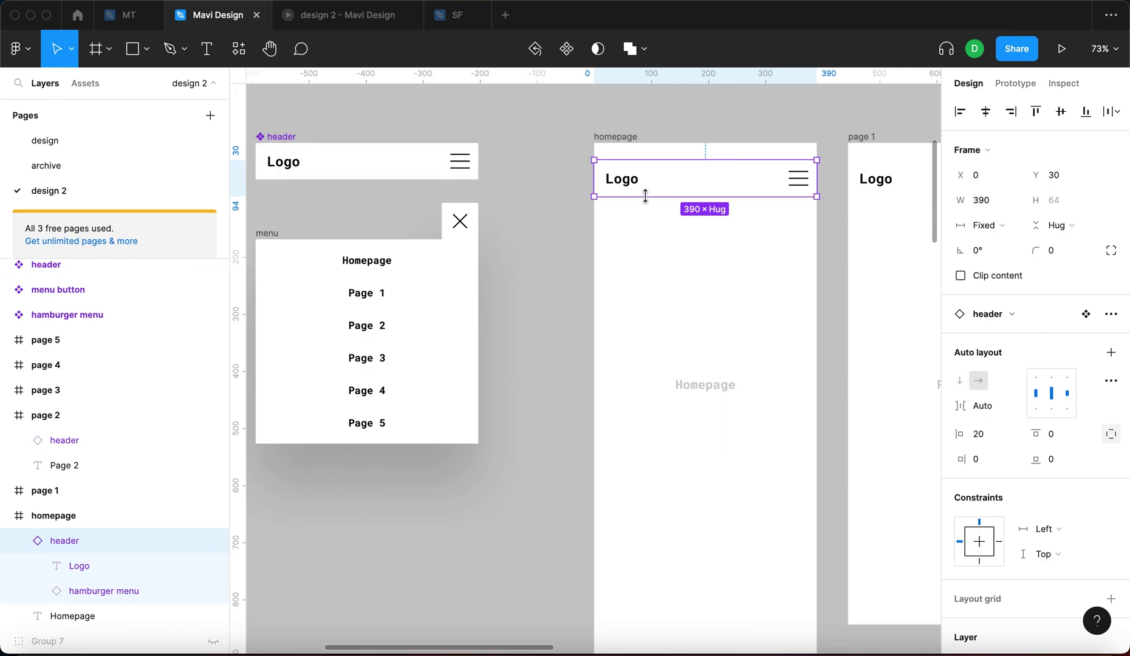
# - Examine the tap interaction on the hamburger icon in the homepage header that opens the menu overlay
pyautogui.click(1015, 84)
pyautogui.click(740, 177)
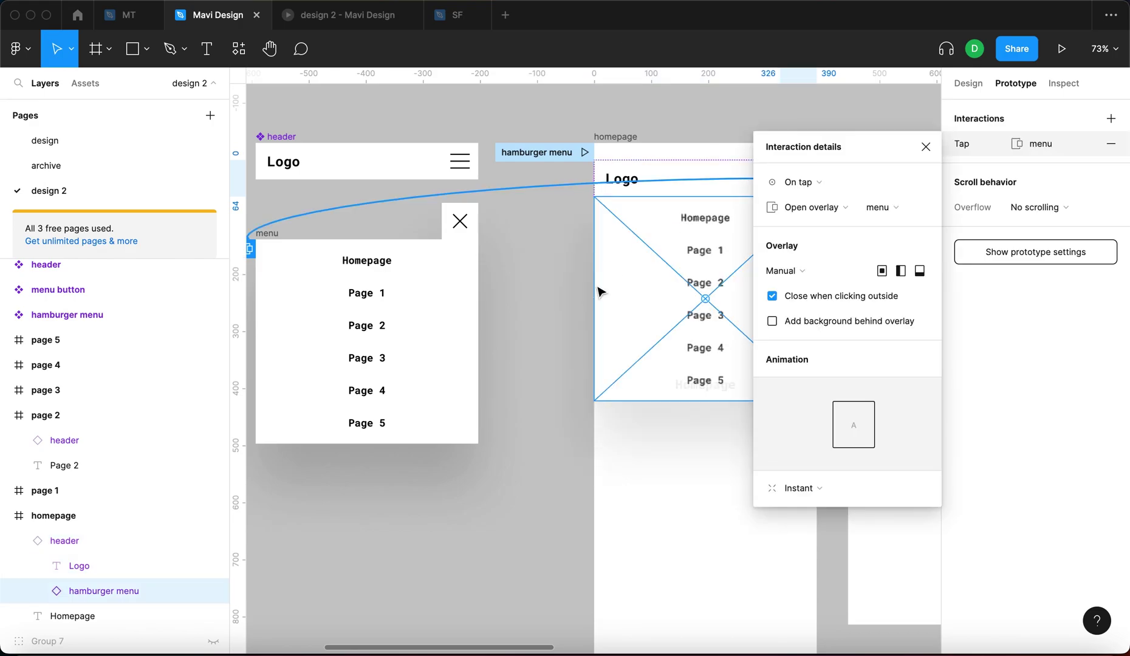
pyautogui.press('Escape')
pyautogui.click(779, 311)
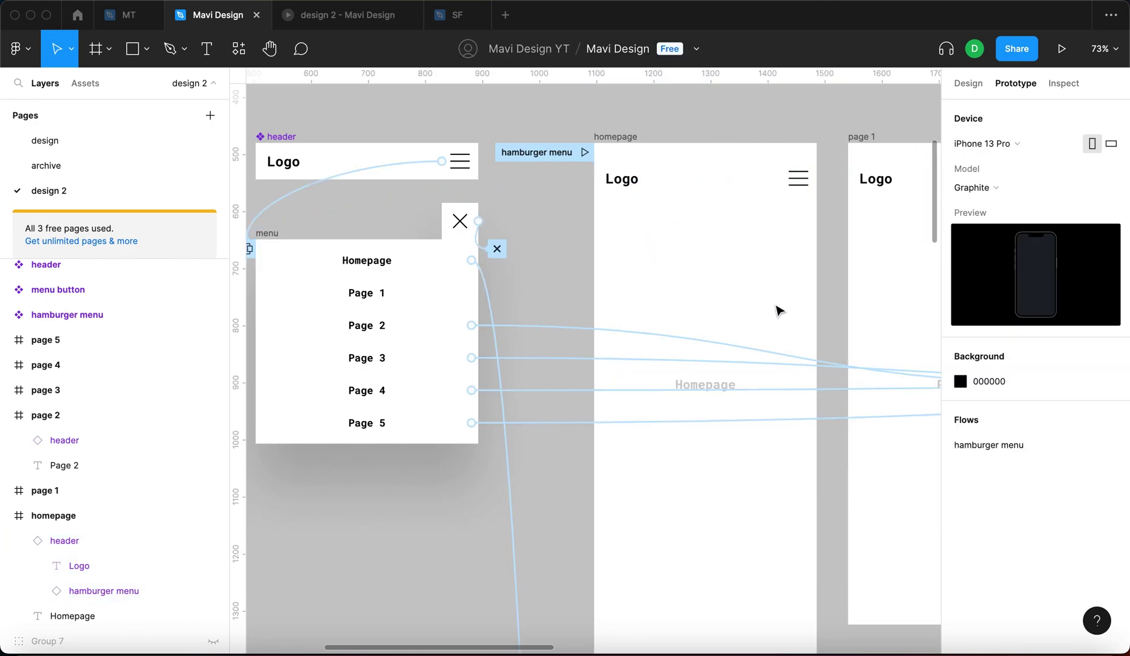
pyautogui.click(736, 183)
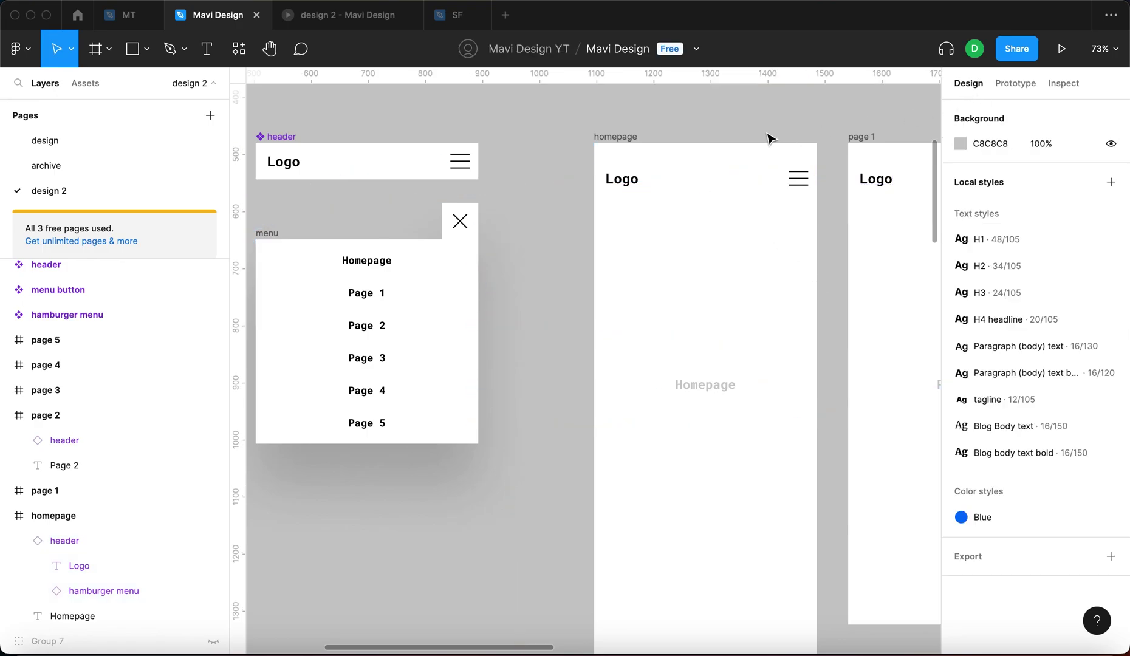
# - Examine the standalone menu frame and header component in relation to the homepage frame
pyautogui.hscroll(-2, 784, 132)
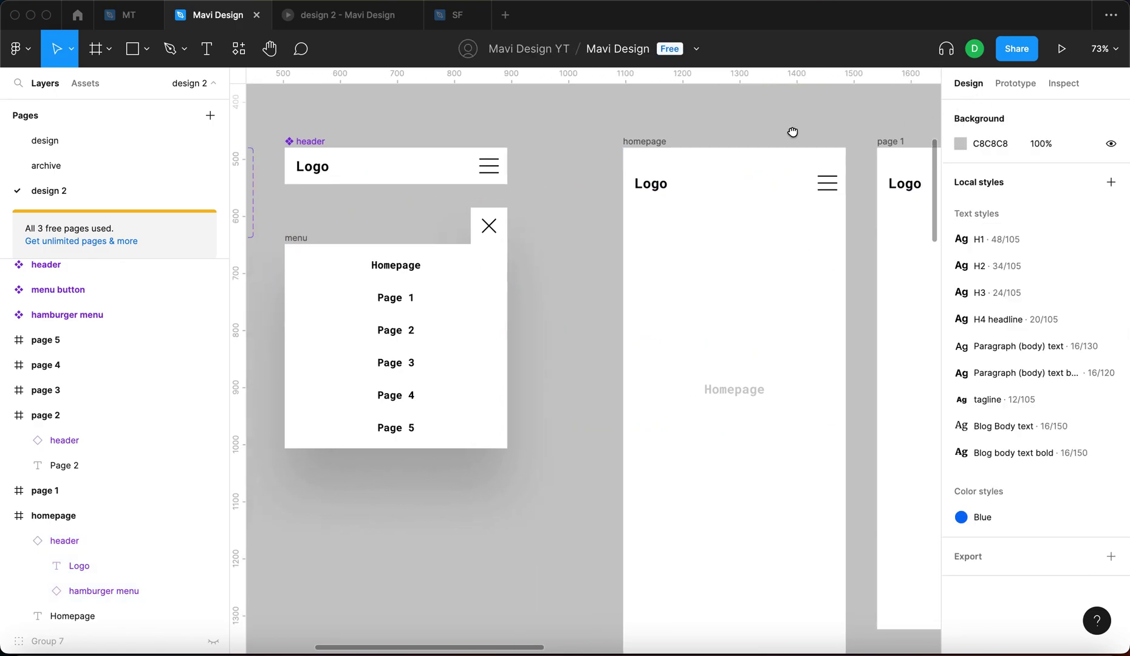
pyautogui.click(286, 240)
pyautogui.click(297, 406)
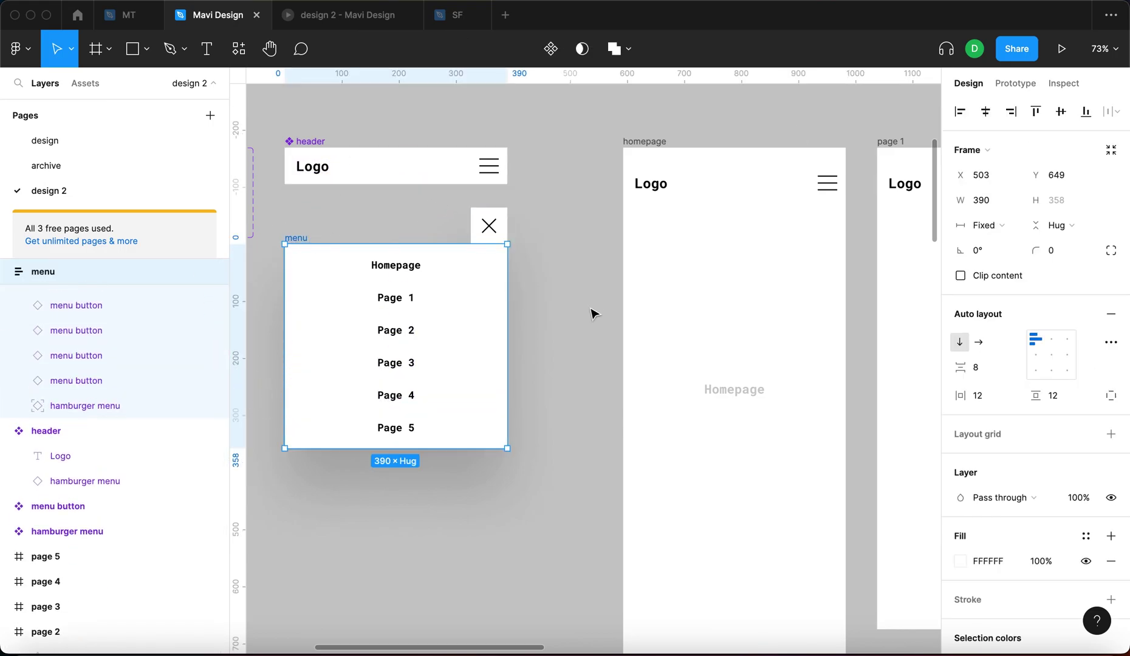
pyautogui.click(530, 250)
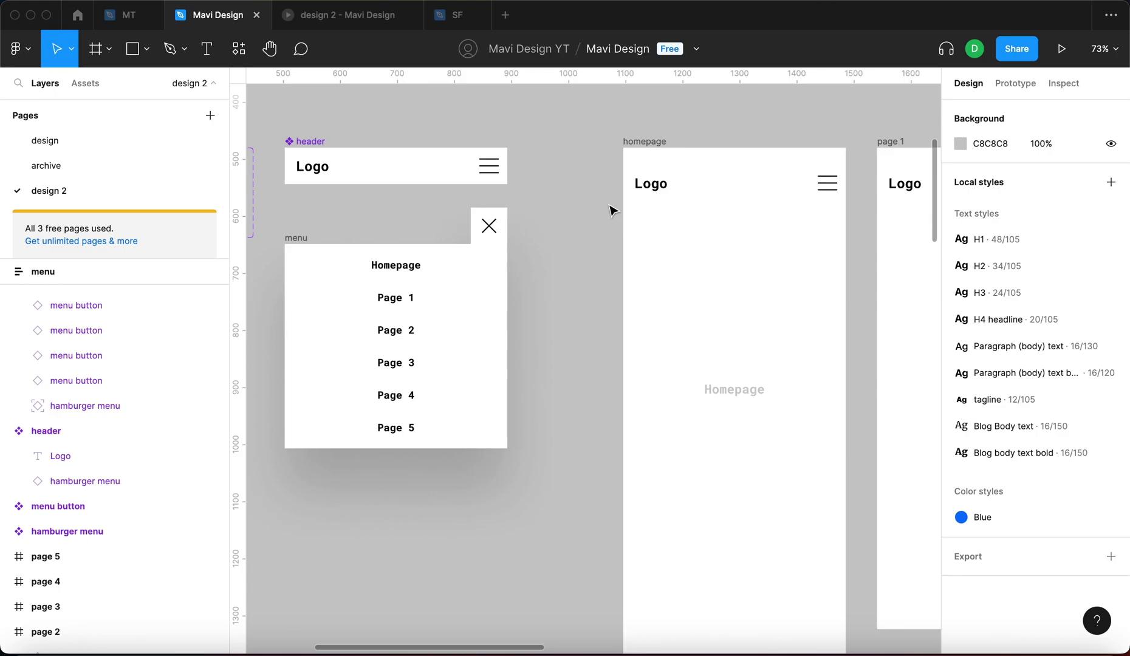
pyautogui.click(716, 184)
pyautogui.click(398, 151)
pyautogui.hscroll(-5, 547, 245)
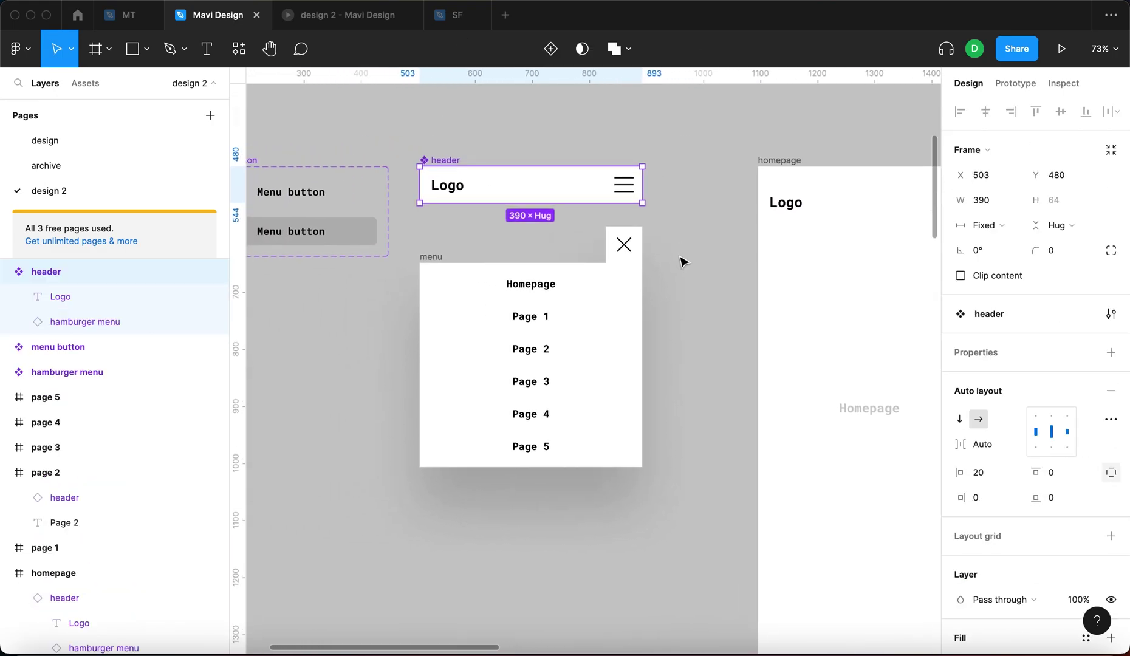
pyautogui.click(434, 262)
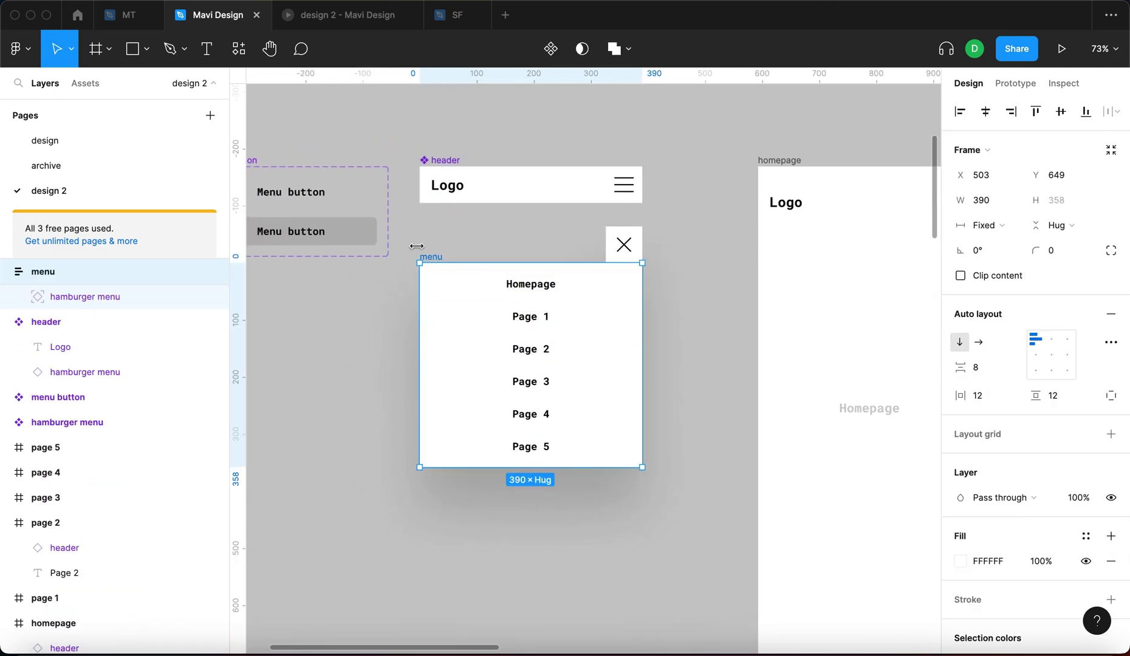
pyautogui.click(717, 290)
# - Delete the page 1 to page 5 frames, keeping only the homepage frame
pyautogui.scroll(-6, 674, 294)
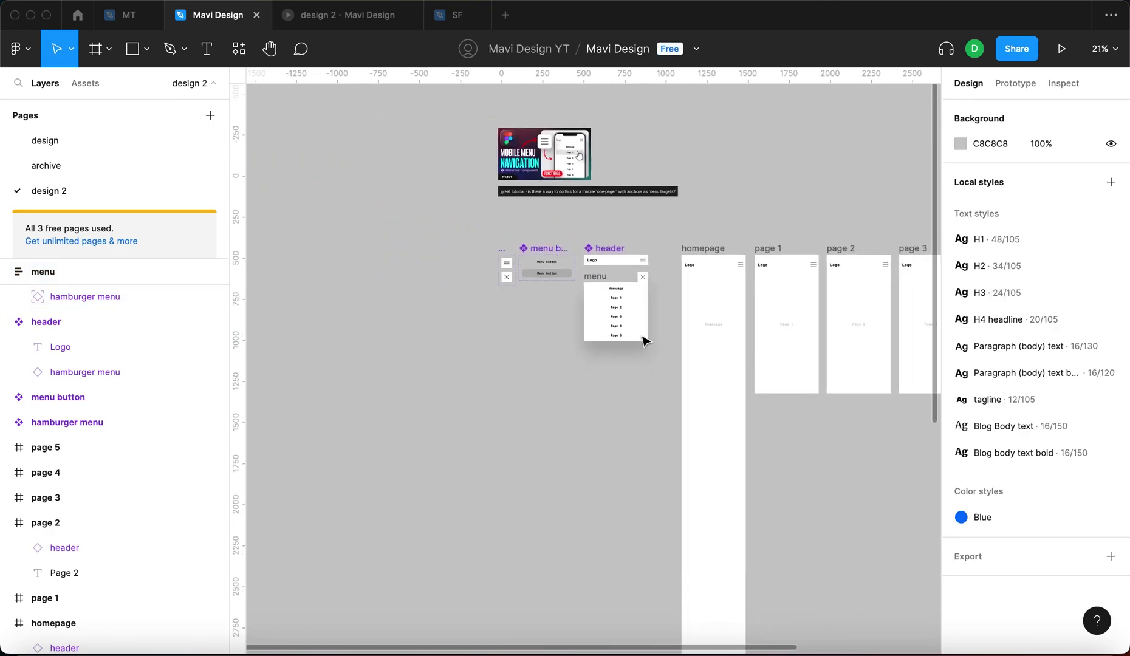
pyautogui.hscroll(10, 646, 341)
pyautogui.moveTo(811, 432); pyautogui.dragTo(405, 215)
pyautogui.press('BackSpace')
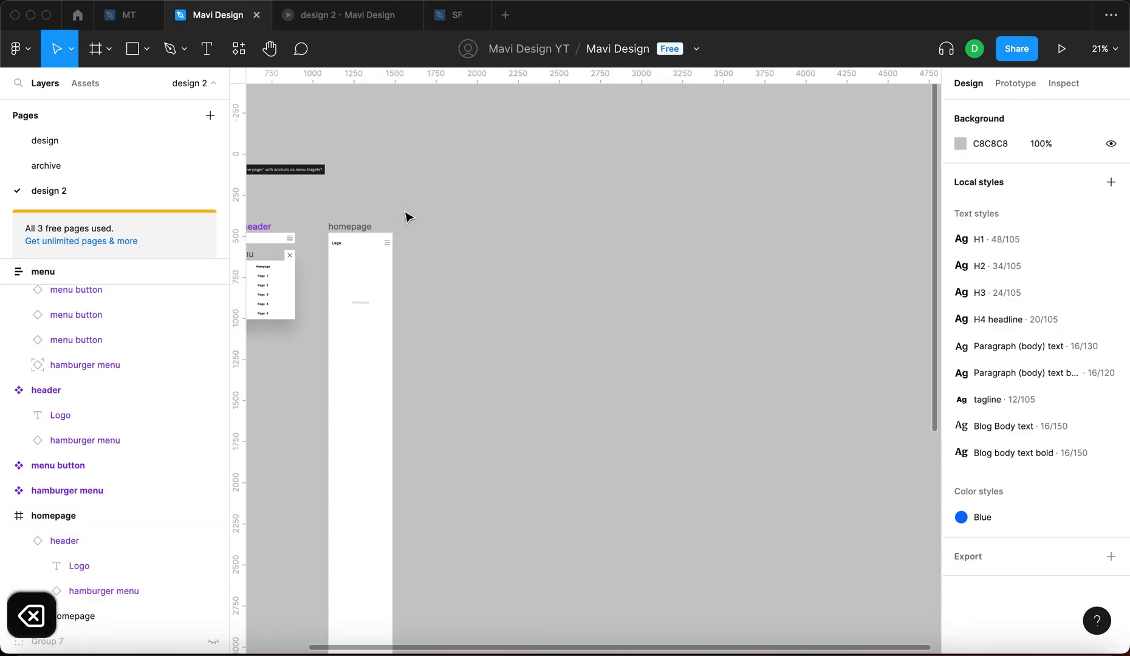
# - Move the homepage frame closer to the header component and menu frame
pyautogui.hscroll(-5, 406, 215)
pyautogui.scroll(2, 573, 256)
pyautogui.scroll(3, 573, 256)
pyautogui.moveTo(565, 262); pyautogui.dragTo(498, 264)
pyautogui.click(715, 281)
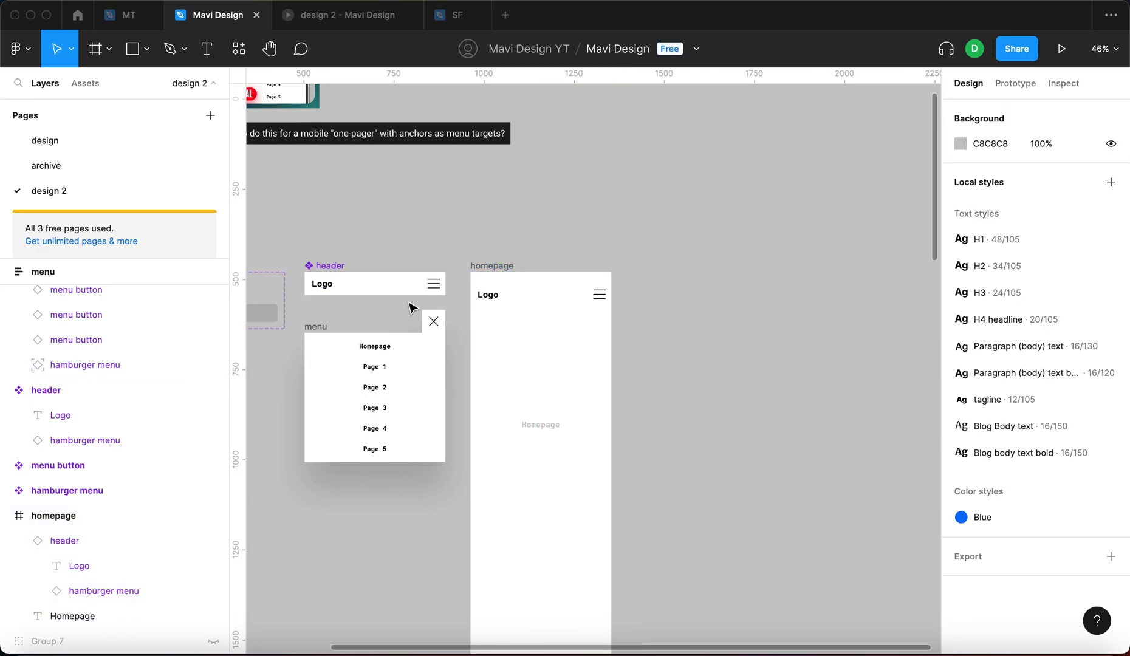
# - Move the standalone menu frame inside the header component by cutting it and pasting it into the component
pyautogui.click(364, 346)
pyautogui.scroll(5, 352, 318)
pyautogui.scroll(-2, 360, 336)
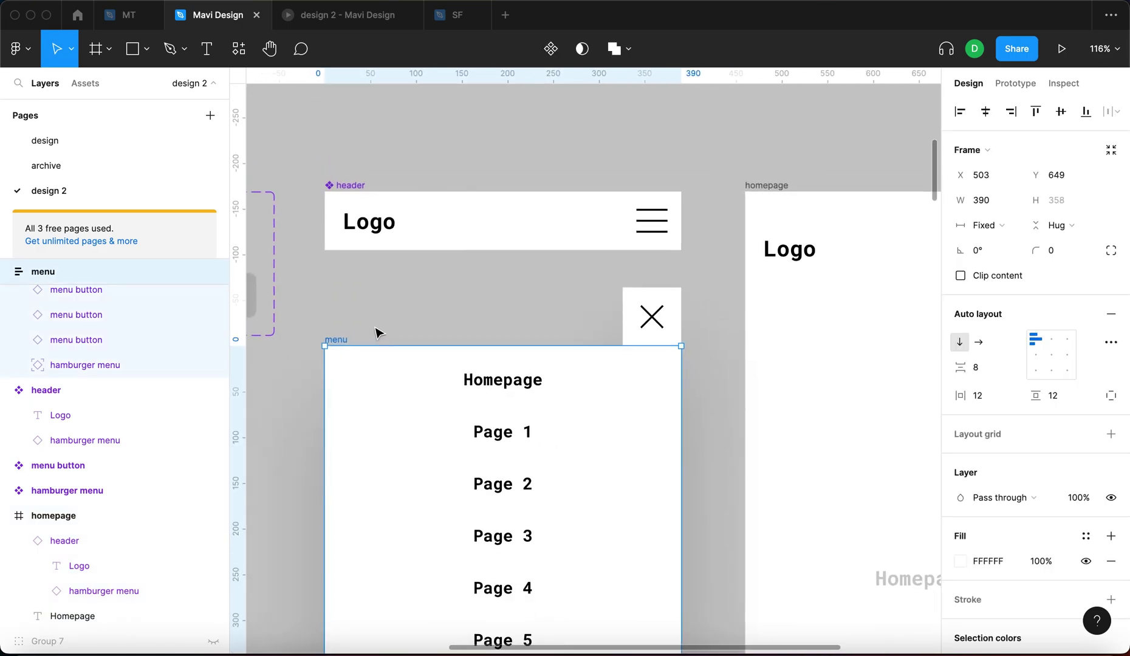
pyautogui.press('super+x')
pyautogui.click(516, 243)
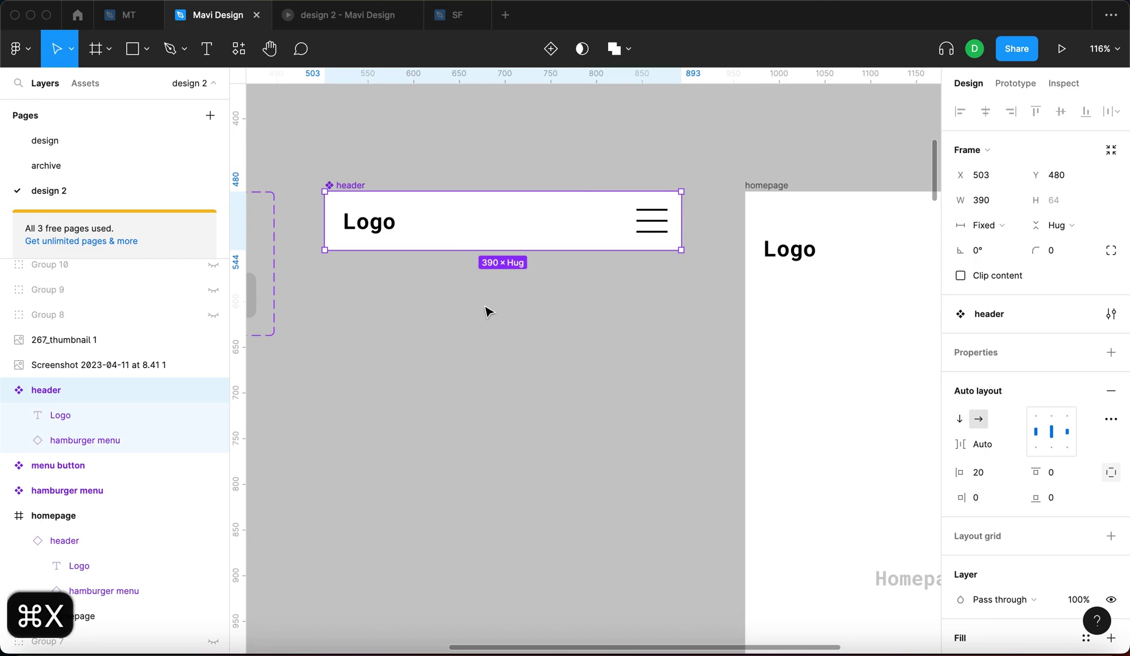
pyautogui.press('super+v')
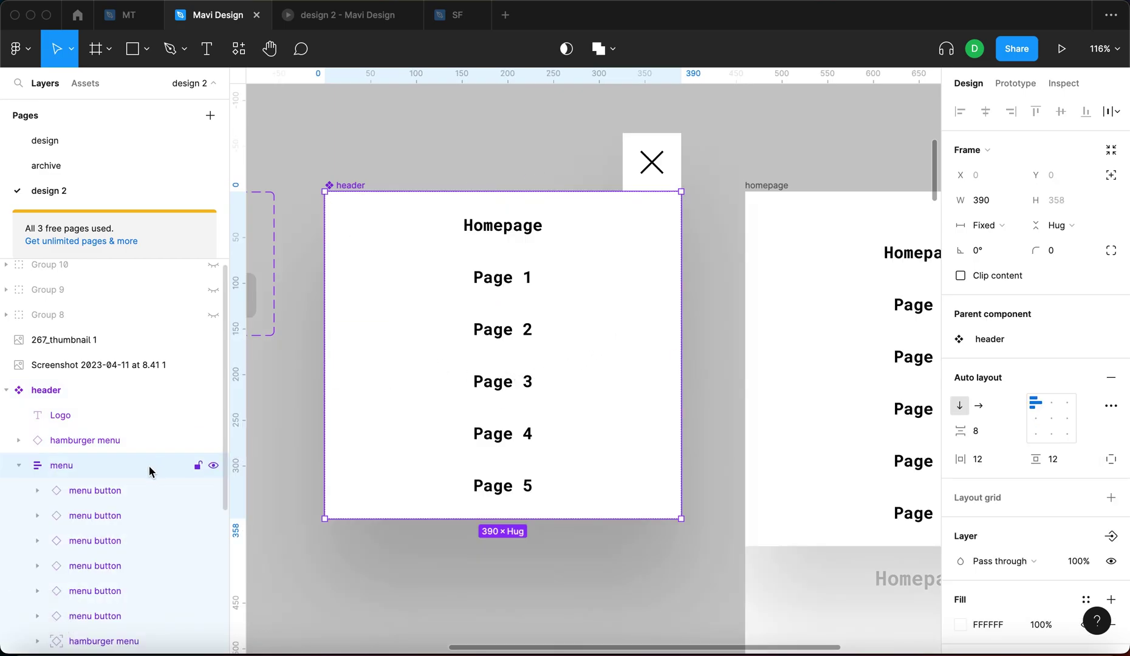
# - Give the nested menu an absolute position in the header component and shift it down to Y 70
pyautogui.click(20, 466)
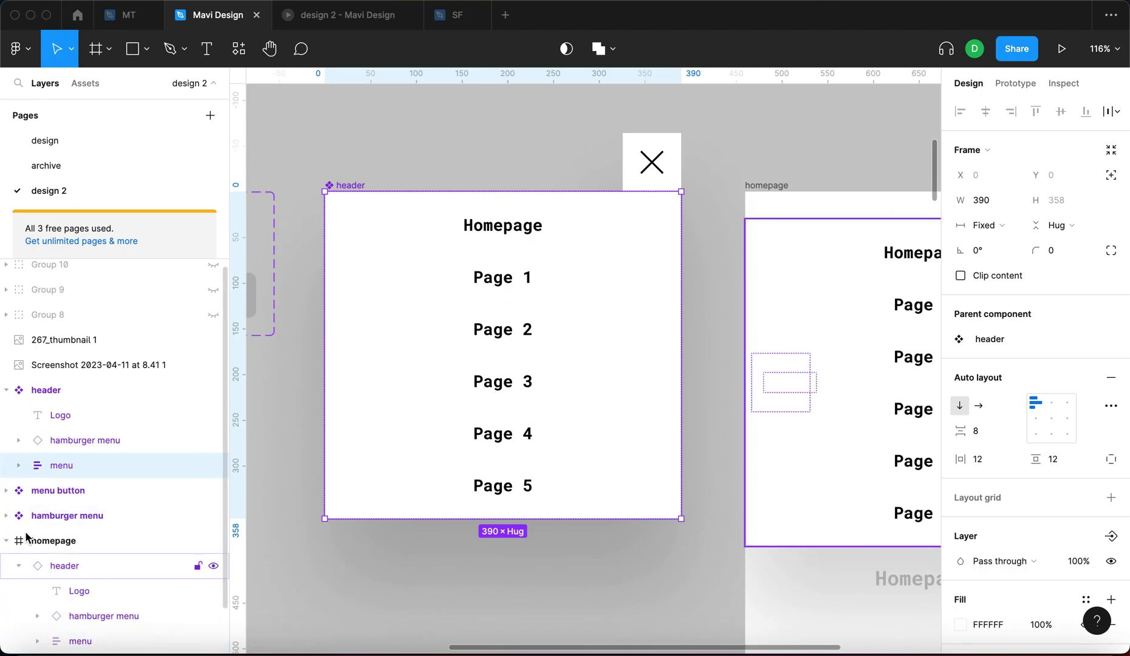
pyautogui.click(64, 408)
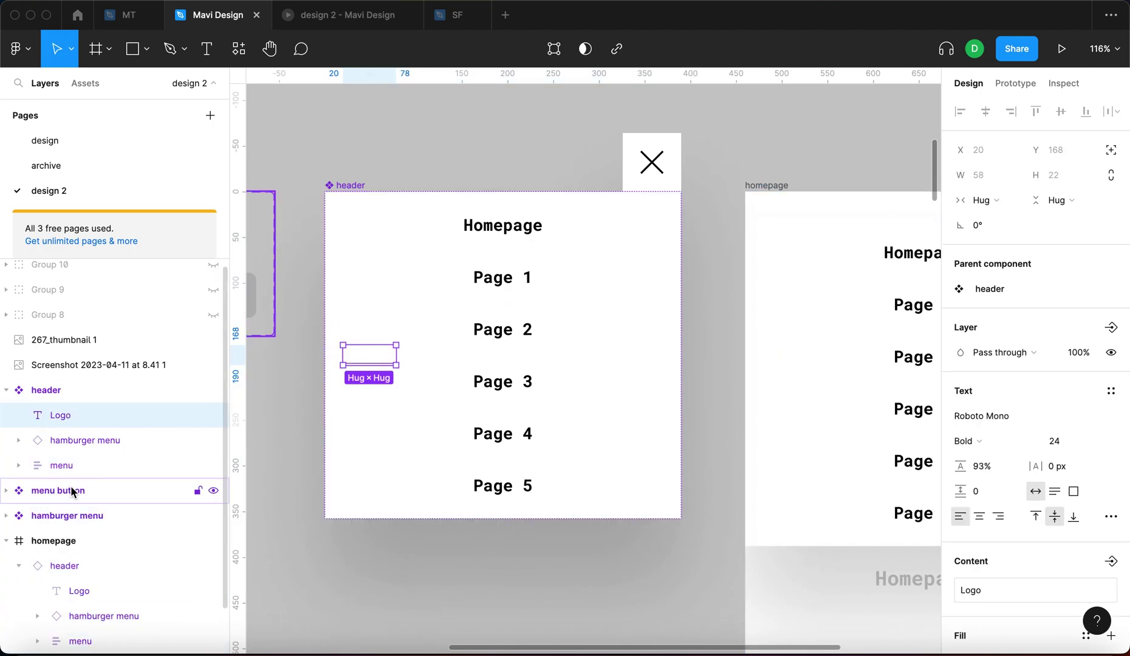
pyautogui.click(62, 465)
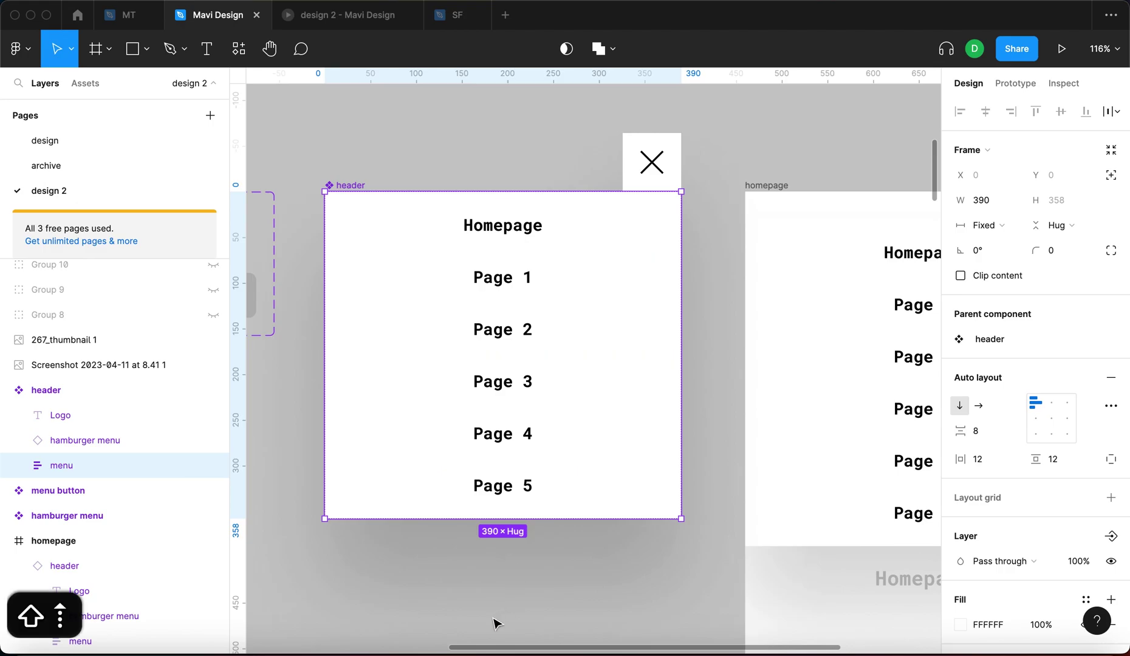
pyautogui.click(103, 392)
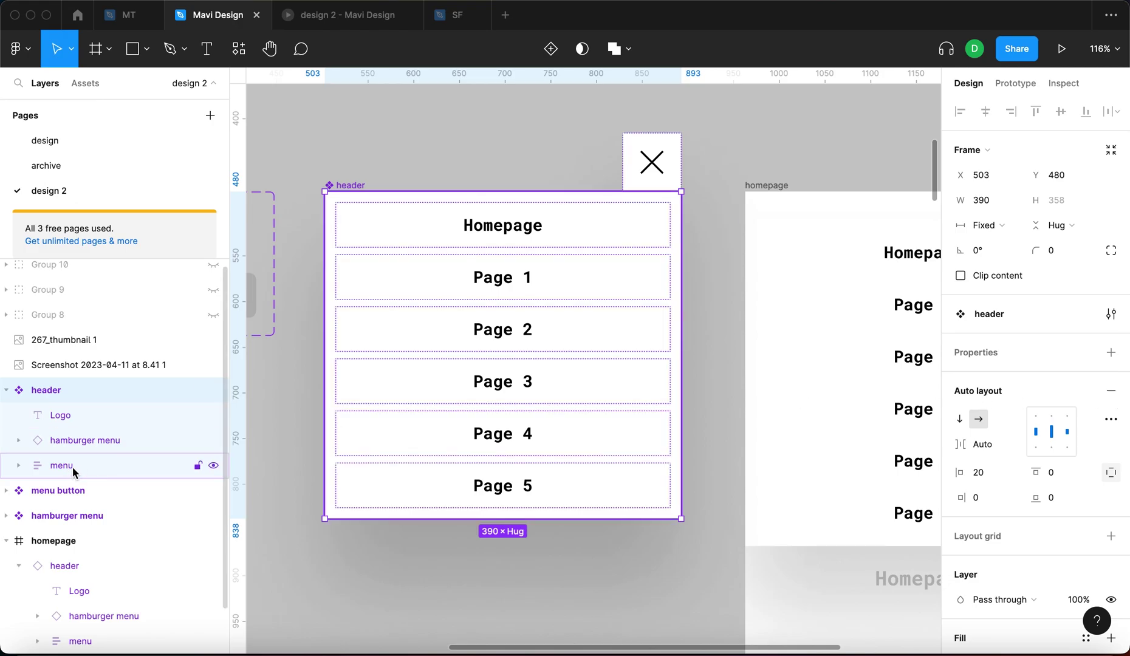
pyautogui.click(118, 466)
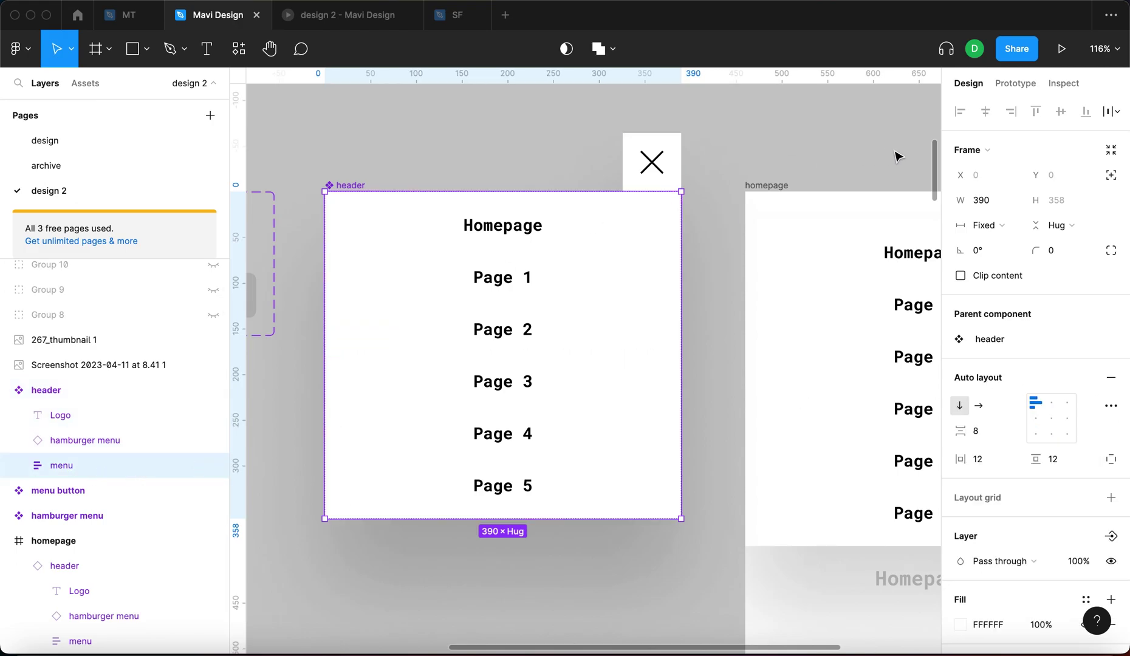
pyautogui.click(1116, 181)
pyautogui.hotkey('shift', 'Down')
pyautogui.hotkey('shift', 'Down')
pyautogui.hotkey('shift', 'Down')
pyautogui.hotkey('shift', 'Down')
pyautogui.hotkey('shift', 'Down')
pyautogui.hotkey('shift', 'Down')
pyautogui.hotkey('shift', 'Down')
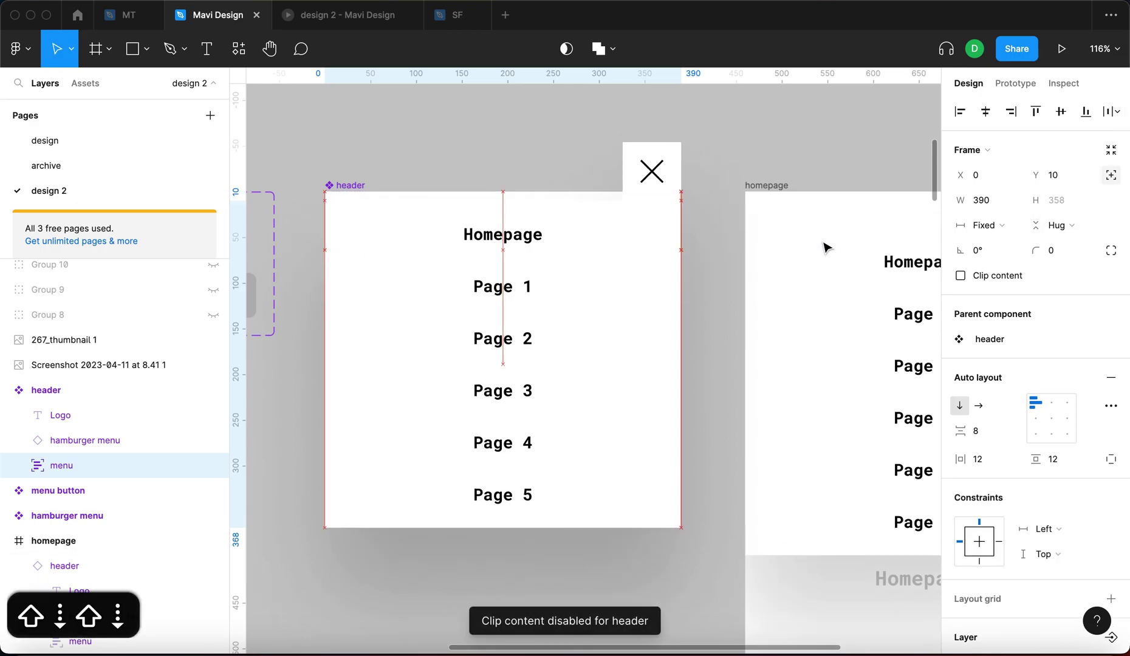
# - Fine-tune the nested menu's position to Y 64 so it sits flush below the header bar
pyautogui.scroll(5, 456, 172)
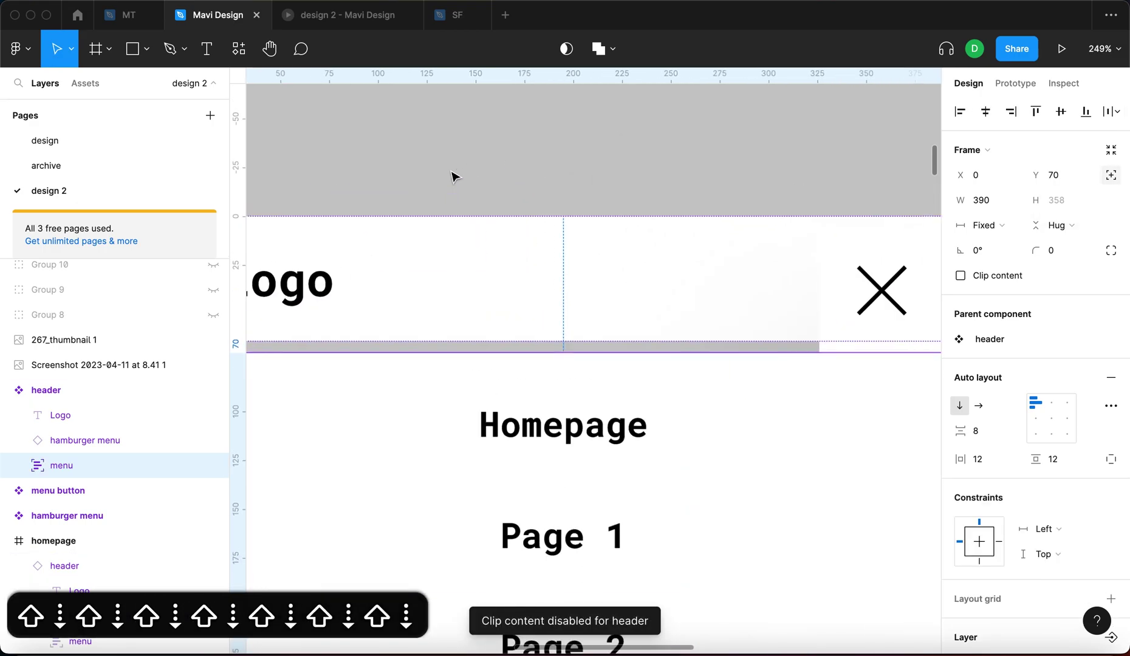
pyautogui.hscroll(3, 753, 237)
pyautogui.scroll(5, 751, 234)
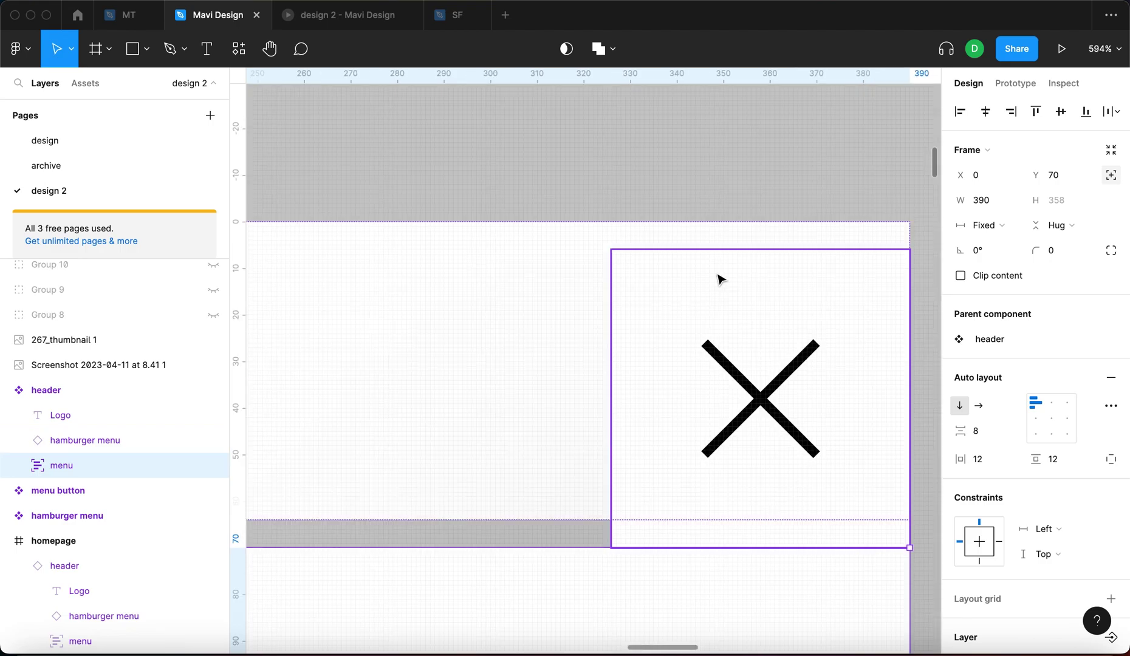
pyautogui.press('Up')
pyautogui.press('Up')
pyautogui.press('Up')
pyautogui.press('Up')
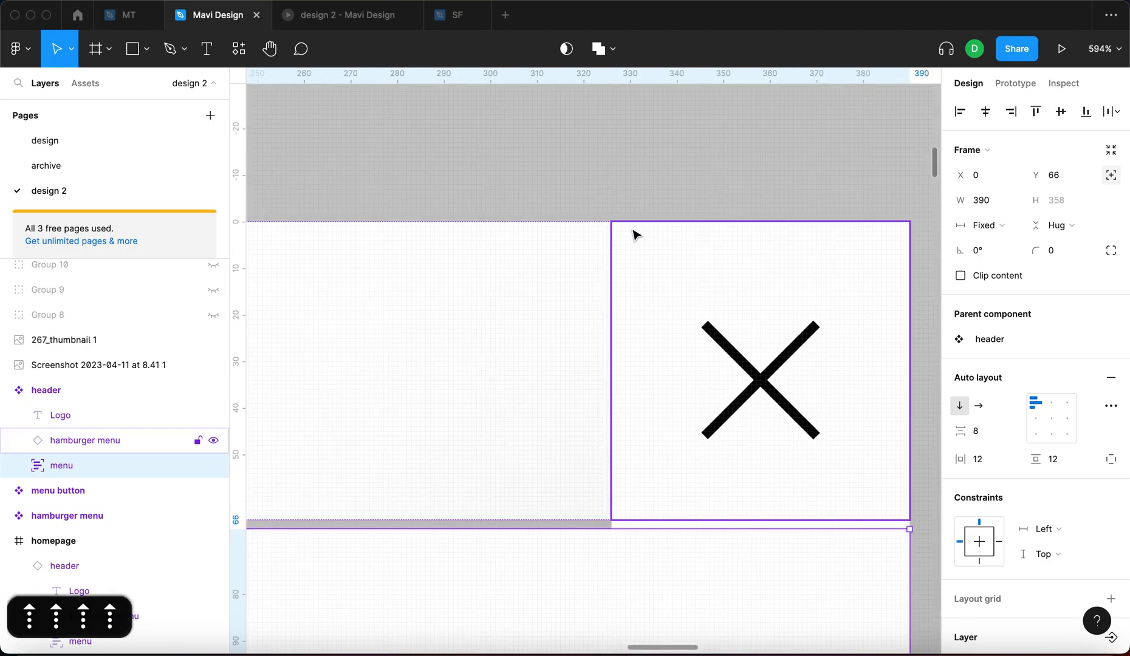
pyautogui.scroll(-5, 580, 156)
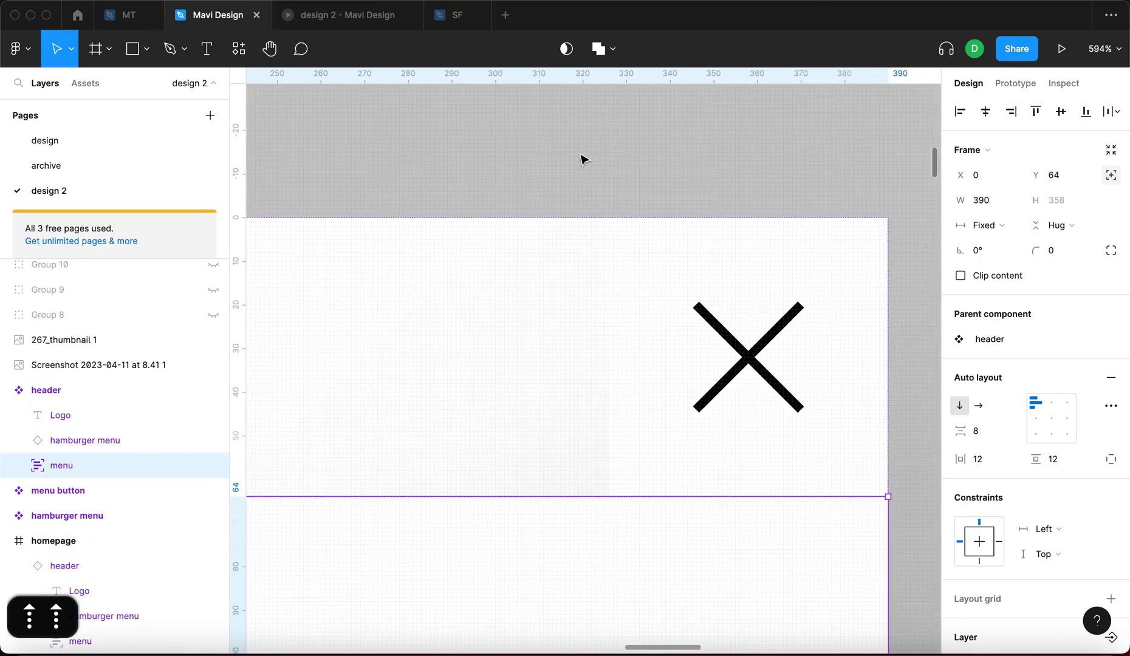
pyautogui.click(517, 143)
pyautogui.scroll(-3, 518, 144)
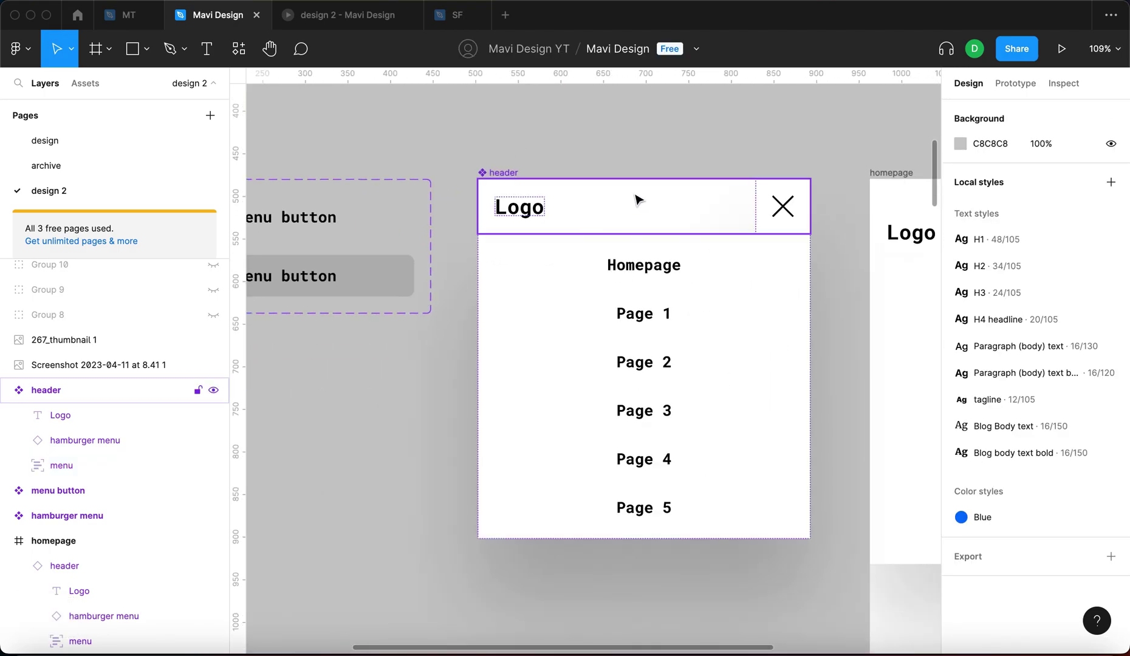
# - Move the homepage frame farther away from the header component, to X 1332
pyautogui.click(510, 177)
pyautogui.scroll(-3, 529, 213)
pyautogui.hotkey('ctrl', 'z')
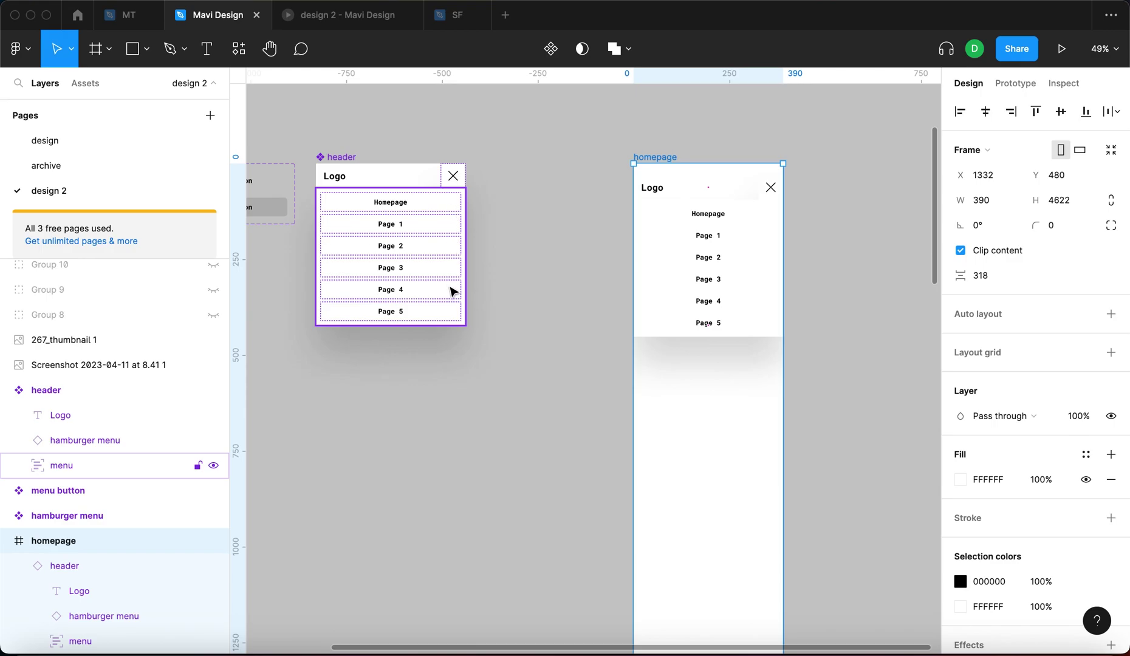
# - Check the header with its nested menu in the prototype preview, then return to the header component in the design file
pyautogui.click(392, 22)
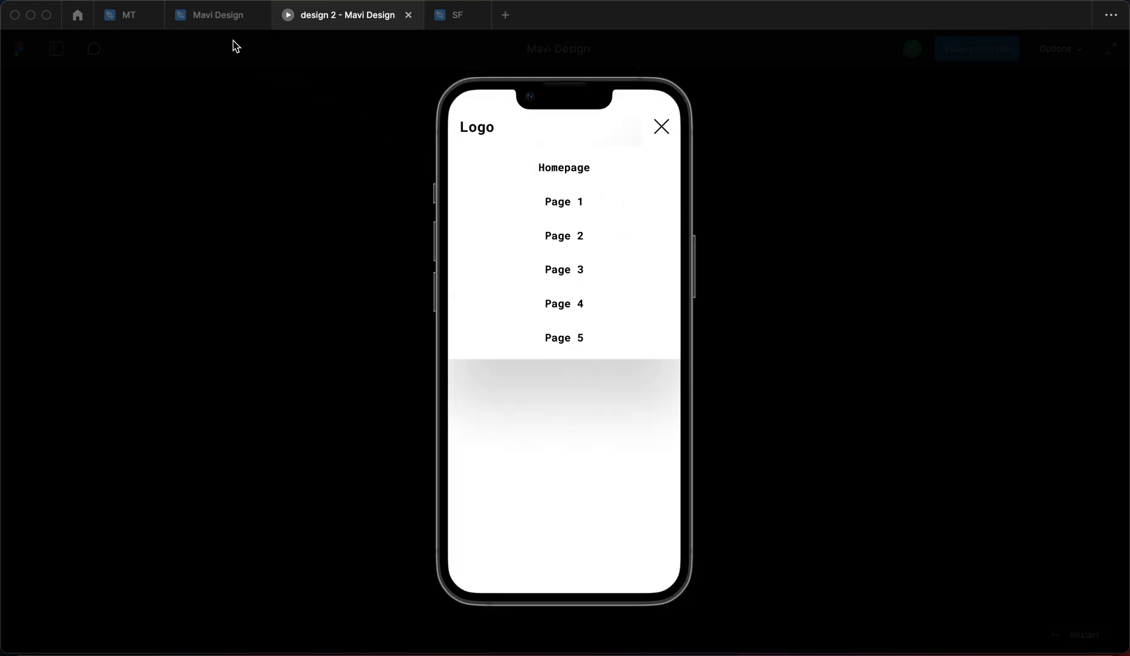
pyautogui.click(227, 19)
pyautogui.click(436, 221)
pyautogui.scroll(2, 660, 239)
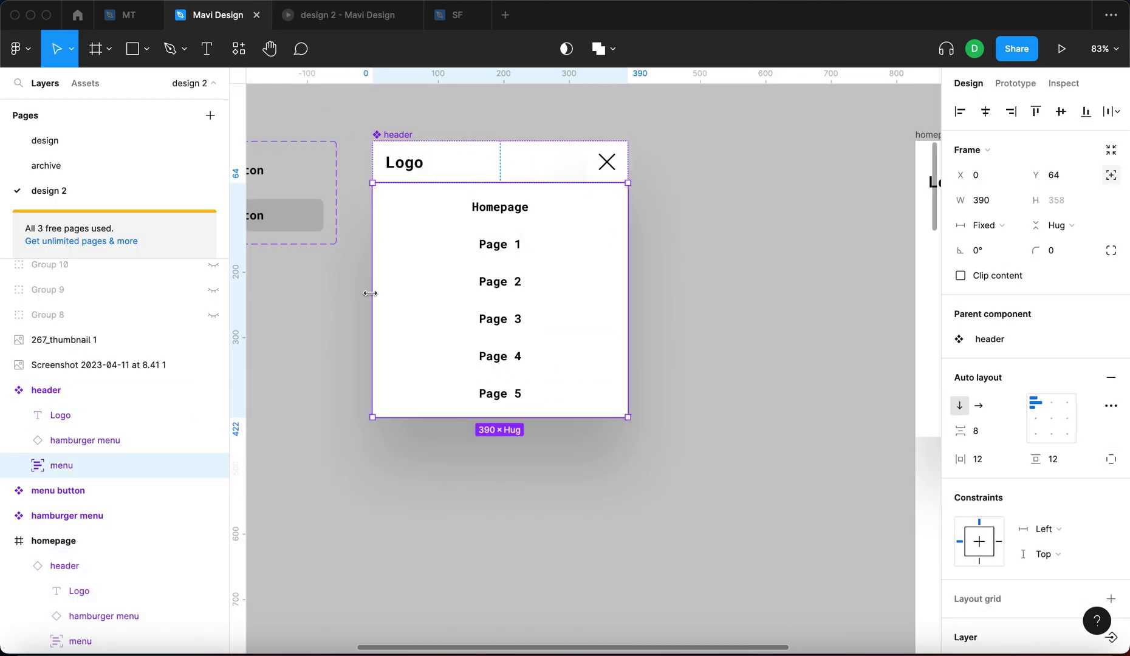
pyautogui.click(394, 135)
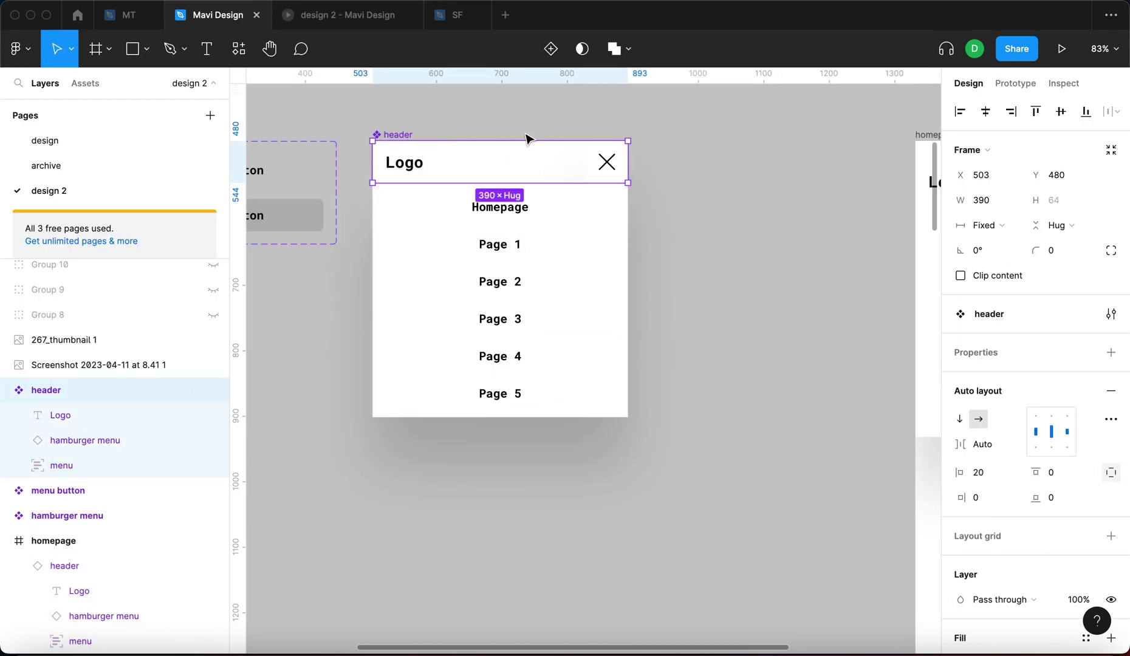
# - Examine the header instance on the homepage frame against the main header component
pyautogui.scroll(-3, 547, 182)
pyautogui.hscroll(5, 811, 240)
pyautogui.doubleClick(787, 177)
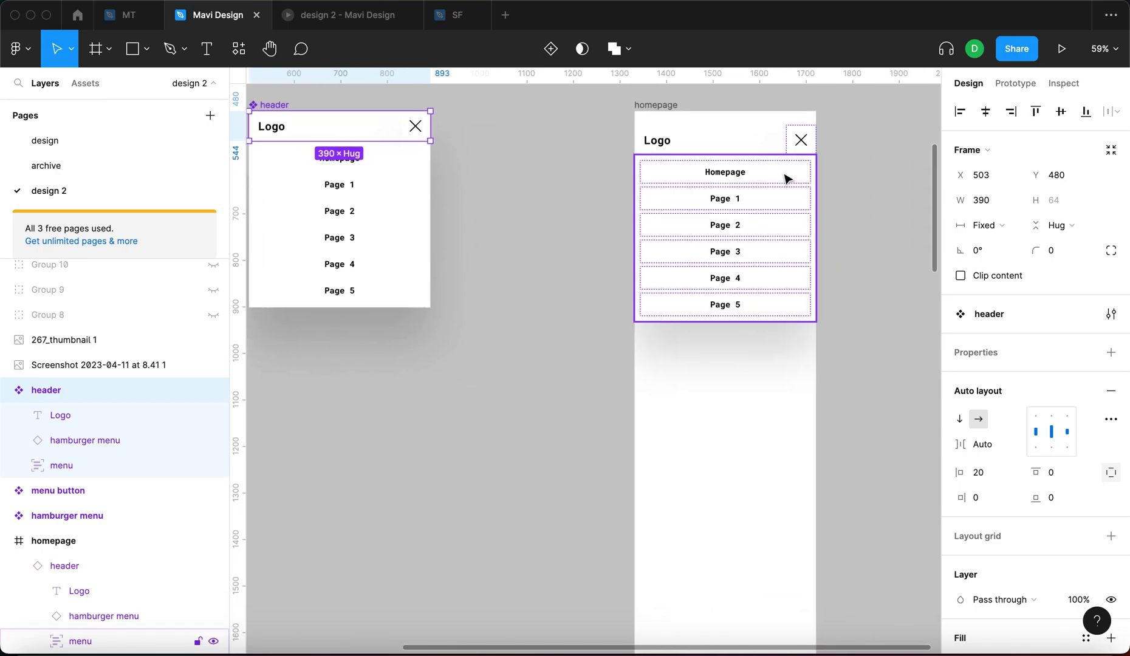
pyautogui.click(691, 150)
pyautogui.click(701, 138)
pyautogui.press('Escape')
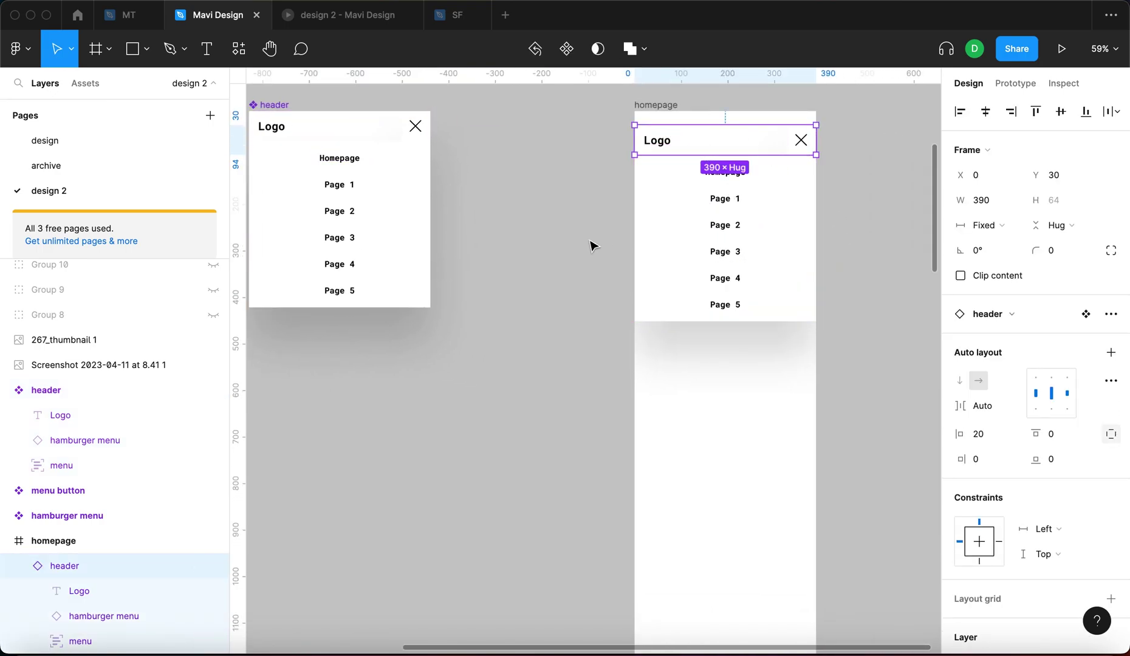
pyautogui.hscroll(-2, 364, 134)
pyautogui.scroll(1, 365, 133)
pyautogui.click(541, 135)
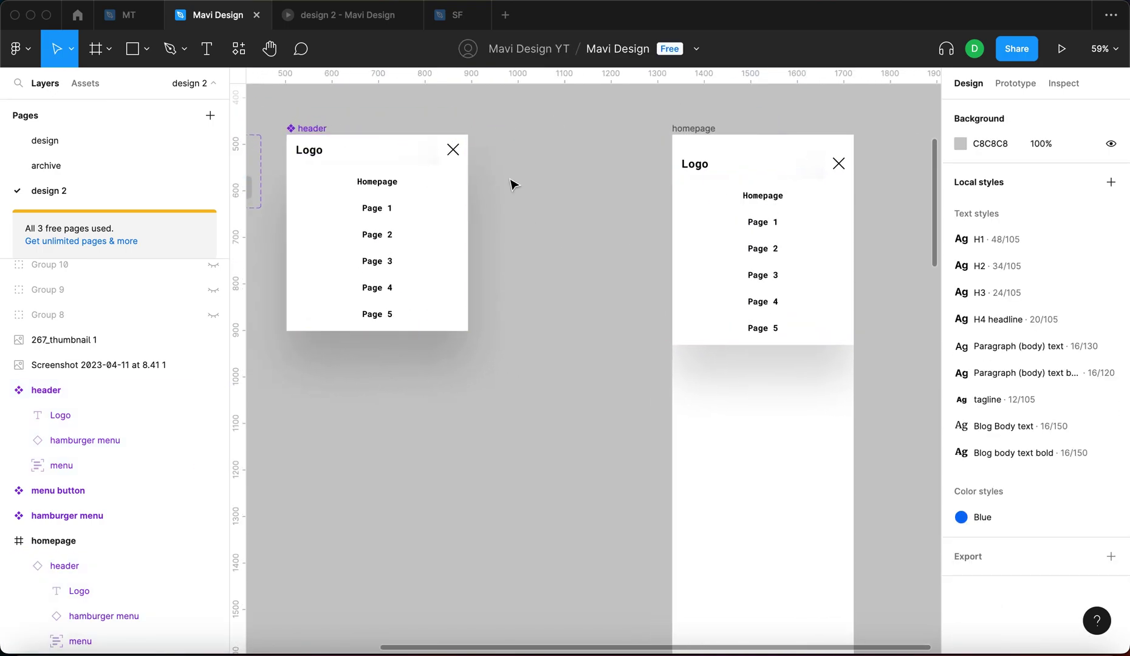
# - Add a second variant to the header component and name it "open"
pyautogui.click(327, 129)
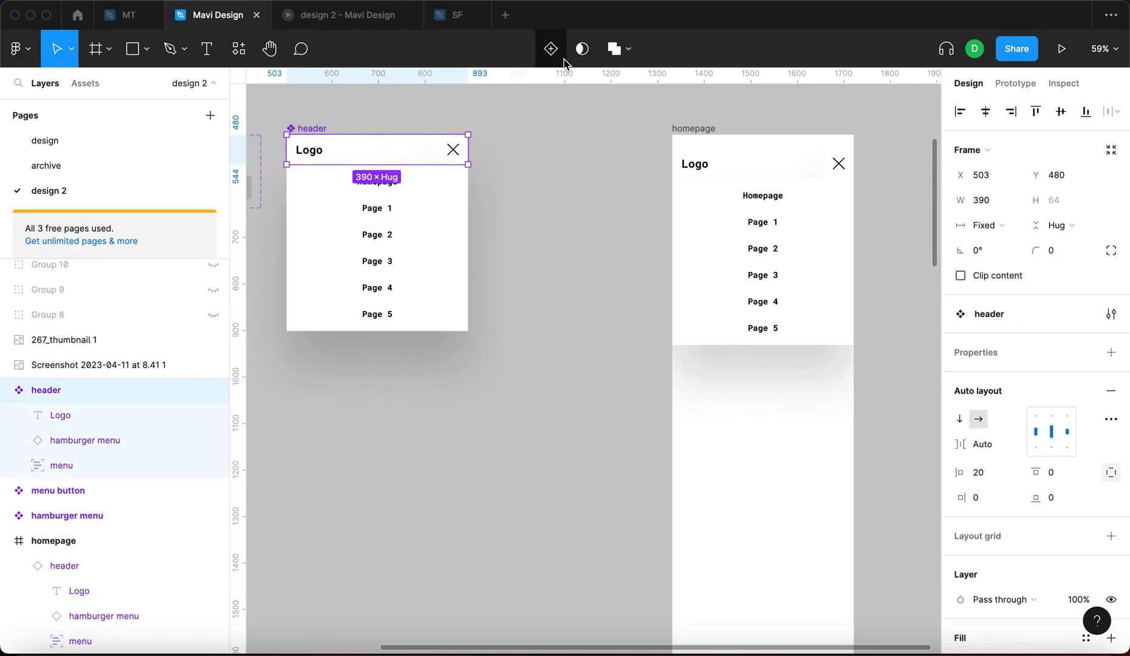
pyautogui.click(580, 239)
pyautogui.hscroll(-3, 580, 239)
pyautogui.scroll(2, 580, 240)
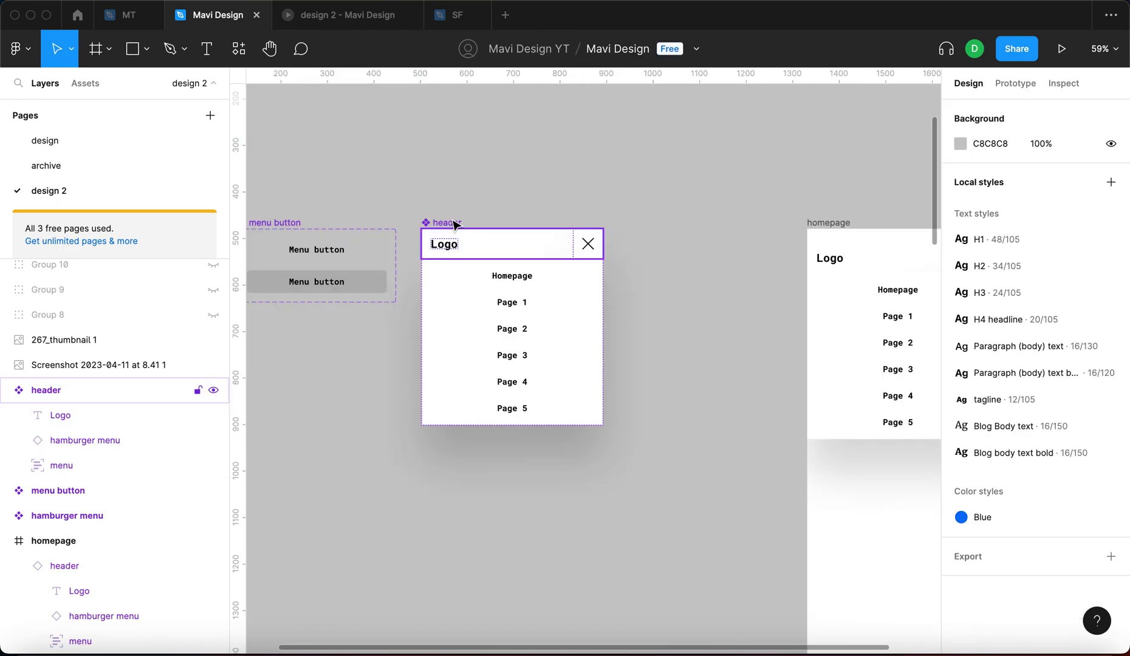
pyautogui.click(457, 228)
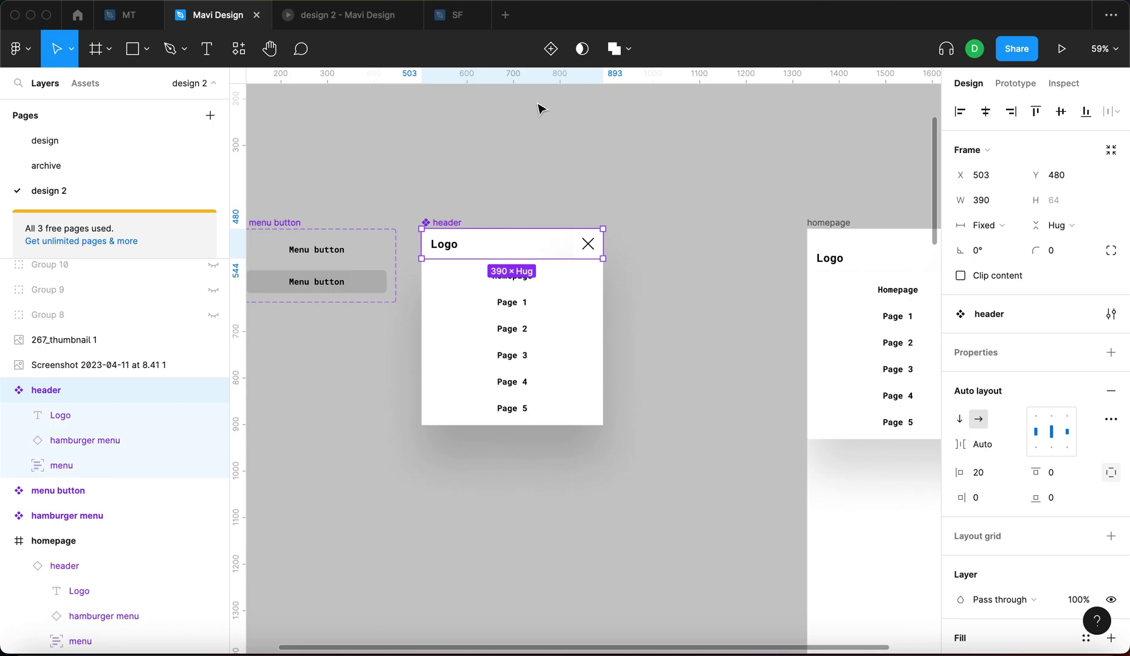
pyautogui.click(551, 49)
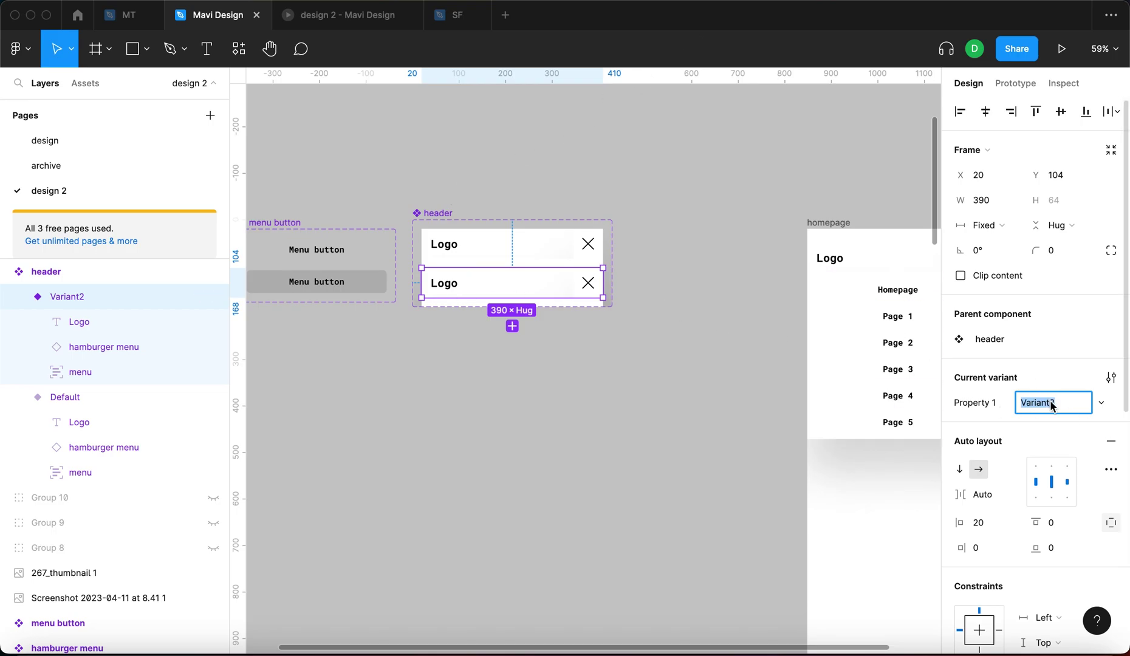
pyautogui.write('open')
pyautogui.press('Return')
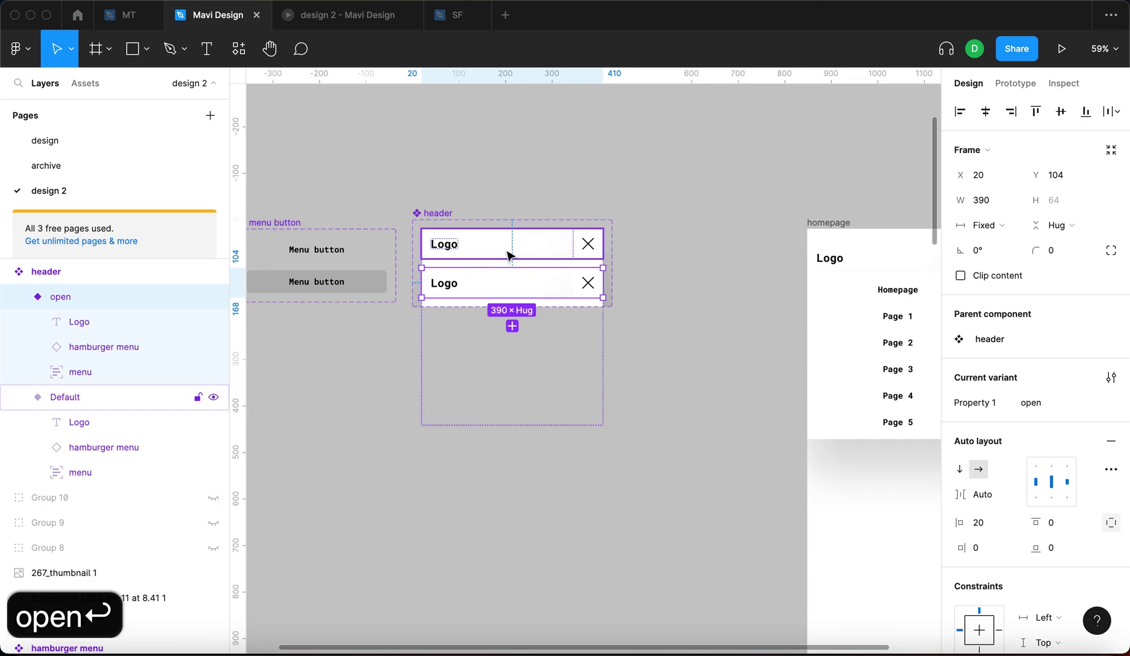
# - Rename the header component's default variant to "closed"
pyautogui.click(510, 252)
pyautogui.click(1026, 403)
pyautogui.write('closed')
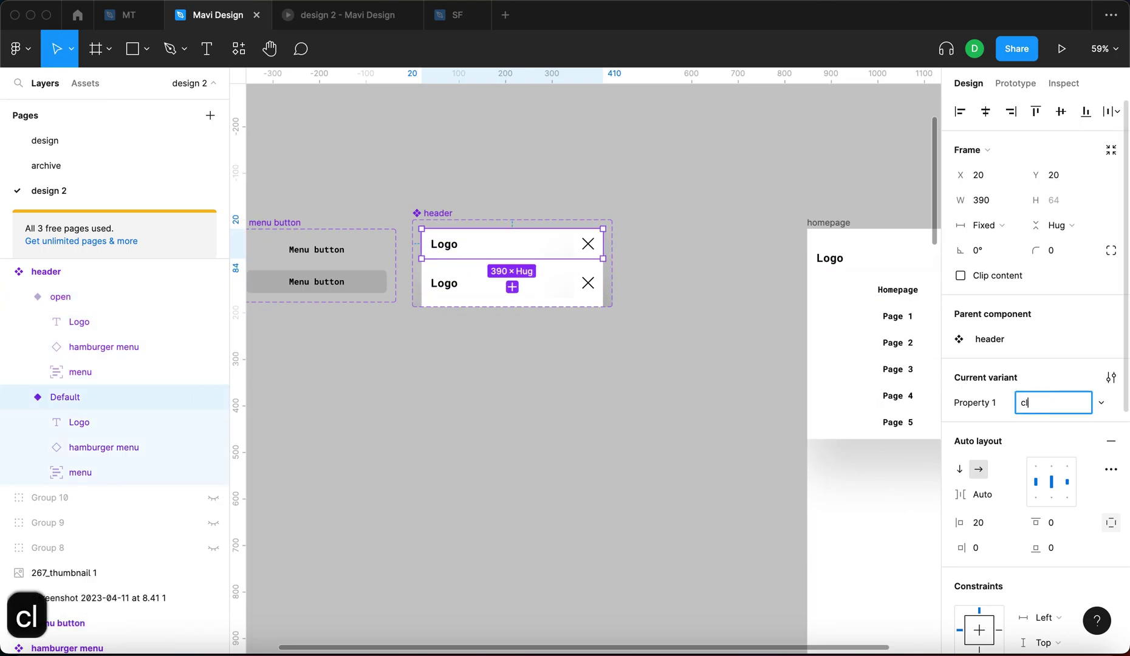
pyautogui.press('Return')
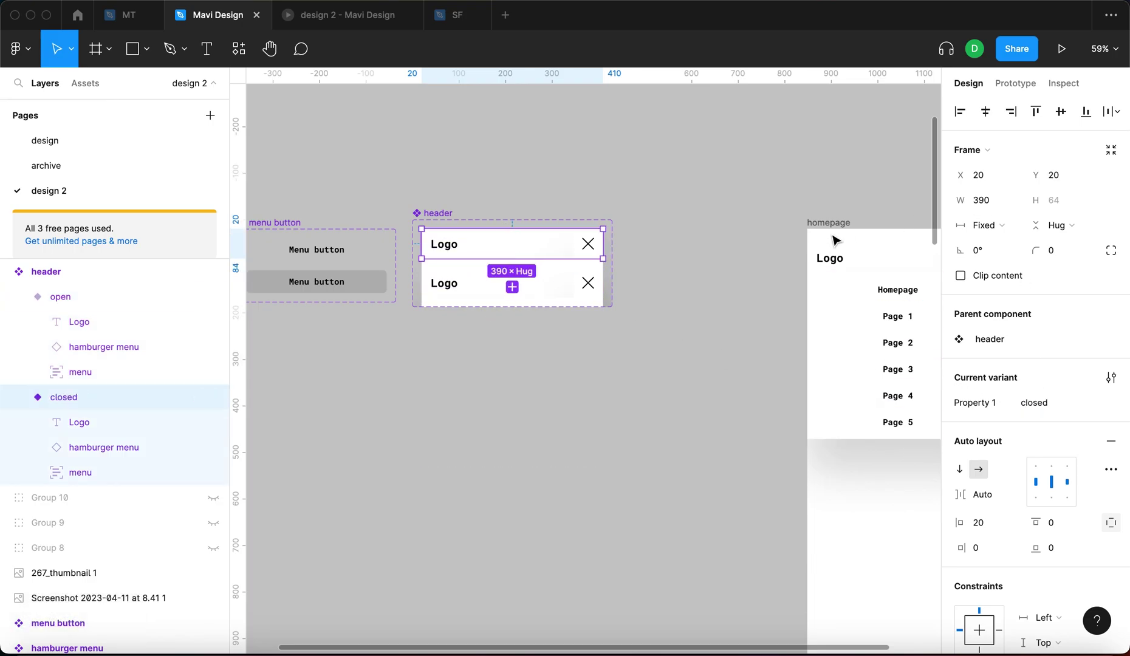
# - Arrange the header variants side by side with horizontal auto layout and extend the component set's height to about 662
pyautogui.click(432, 215)
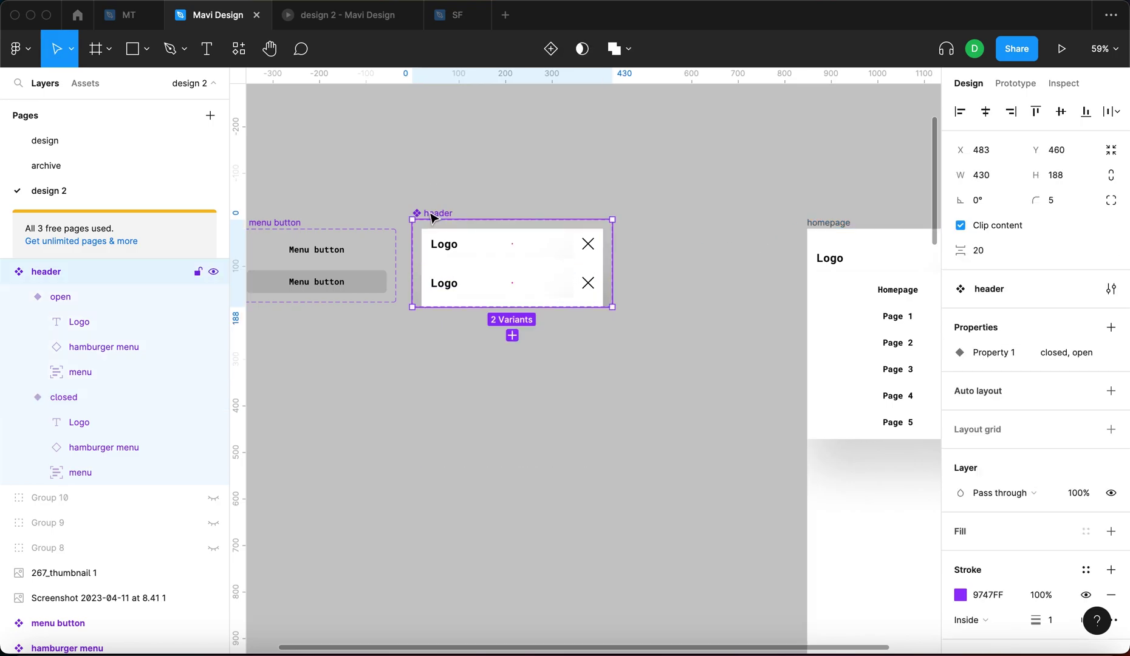
pyautogui.click(1111, 392)
pyautogui.click(980, 419)
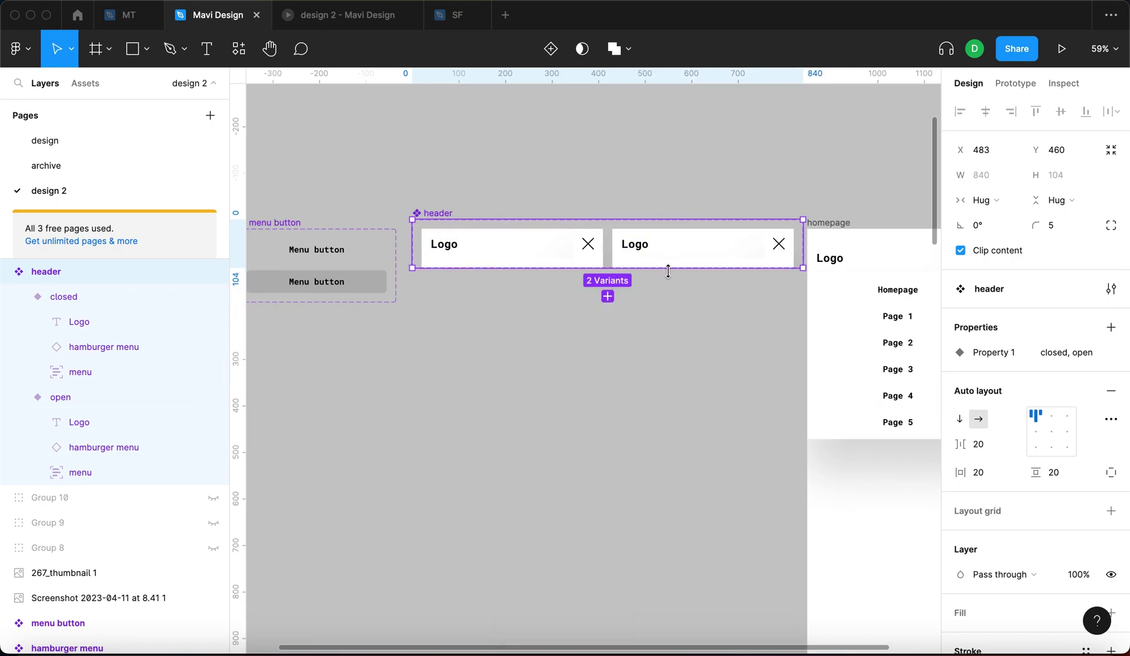
pyautogui.moveTo(668, 268); pyautogui.dragTo(701, 526)
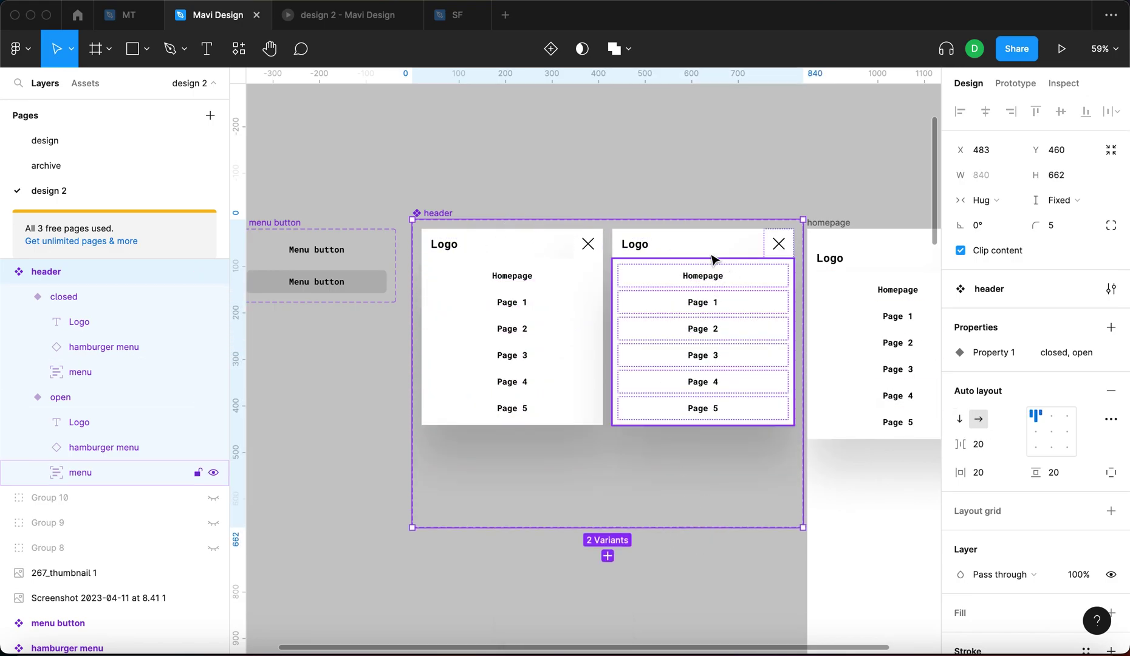
# - Reposition the homepage frame beside the widened header component set, at X 1389 and Y 460
pyautogui.click(699, 187)
pyautogui.moveTo(699, 187); pyautogui.dragTo(532, 146)
pyautogui.moveTo(662, 188); pyautogui.dragTo(688, 177)
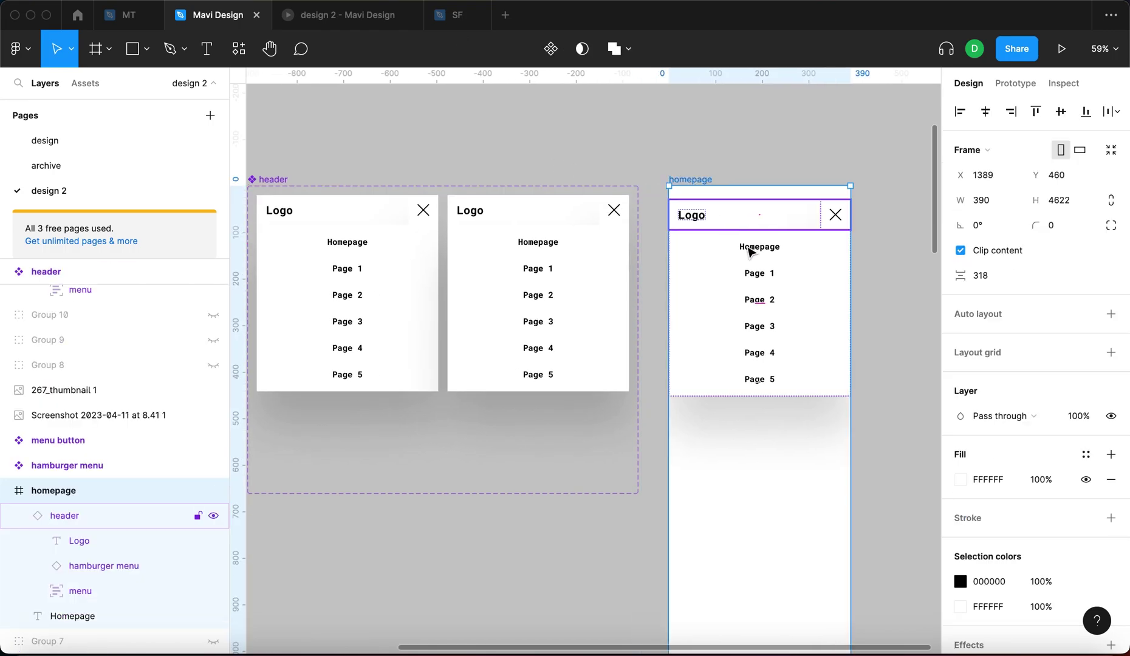
pyautogui.click(550, 159)
pyautogui.hscroll(-3, 499, 177)
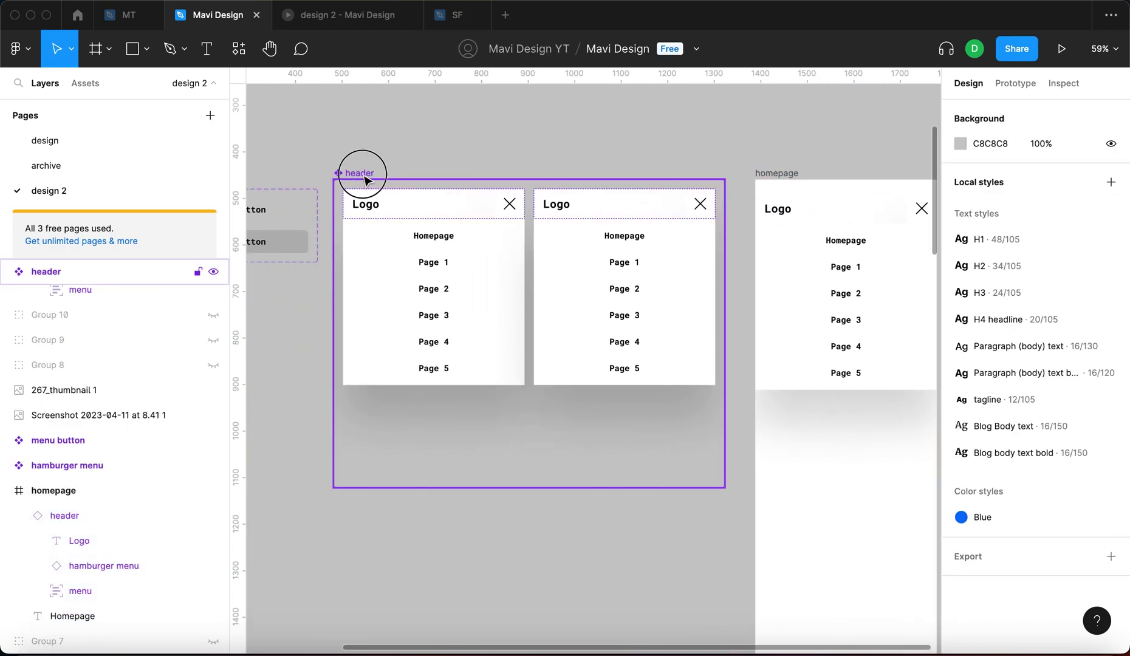
# - In the closed header variant, hide the menu list and show the three-line hamburger icon instead of the X
pyautogui.click(366, 177)
pyautogui.doubleClick(598, 252)
pyautogui.hotkey('shift', 'Tab')
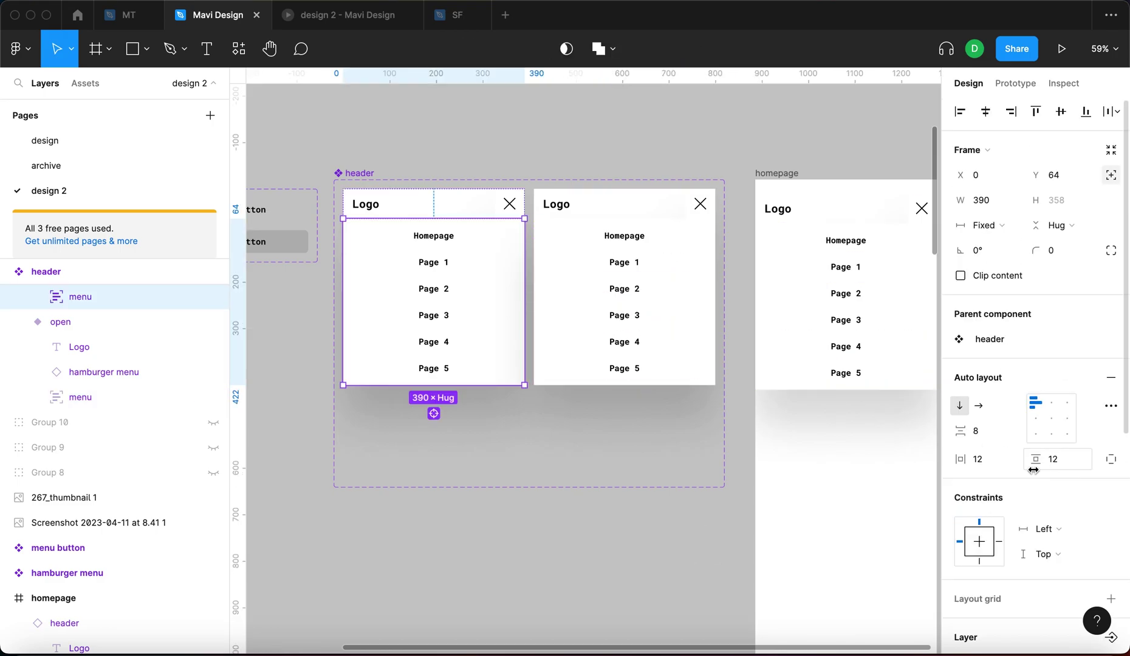
pyautogui.scroll(-1, 1044, 462)
pyautogui.scroll(-3, 976, 500)
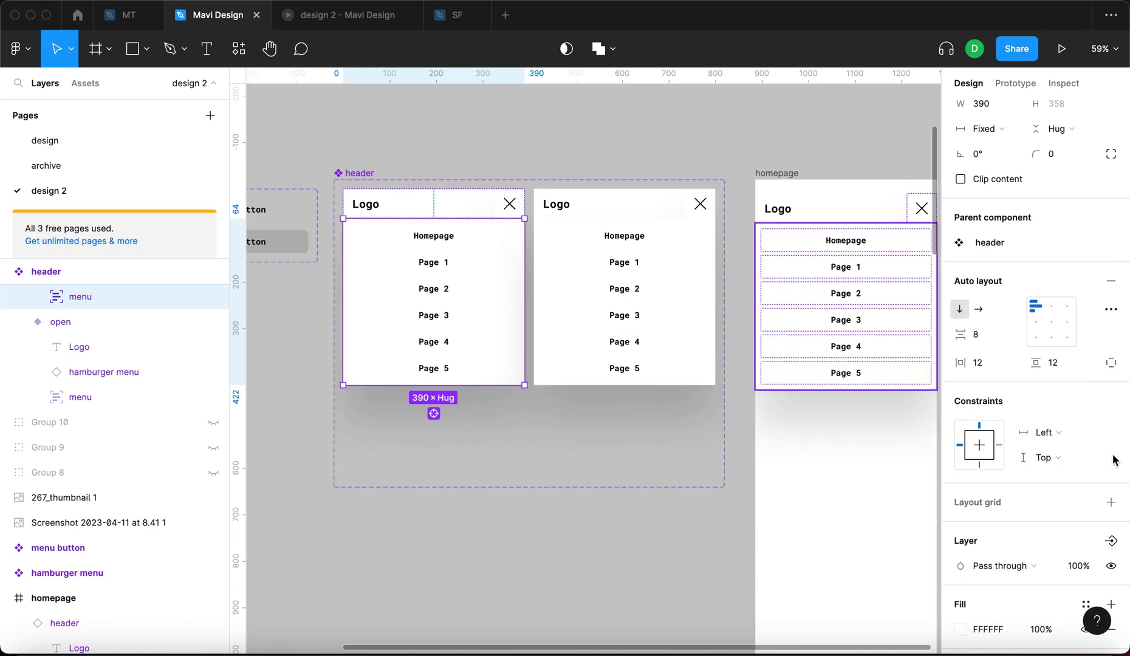
pyautogui.scroll(-2, 1104, 491)
pyautogui.click(1111, 523)
pyautogui.click(572, 497)
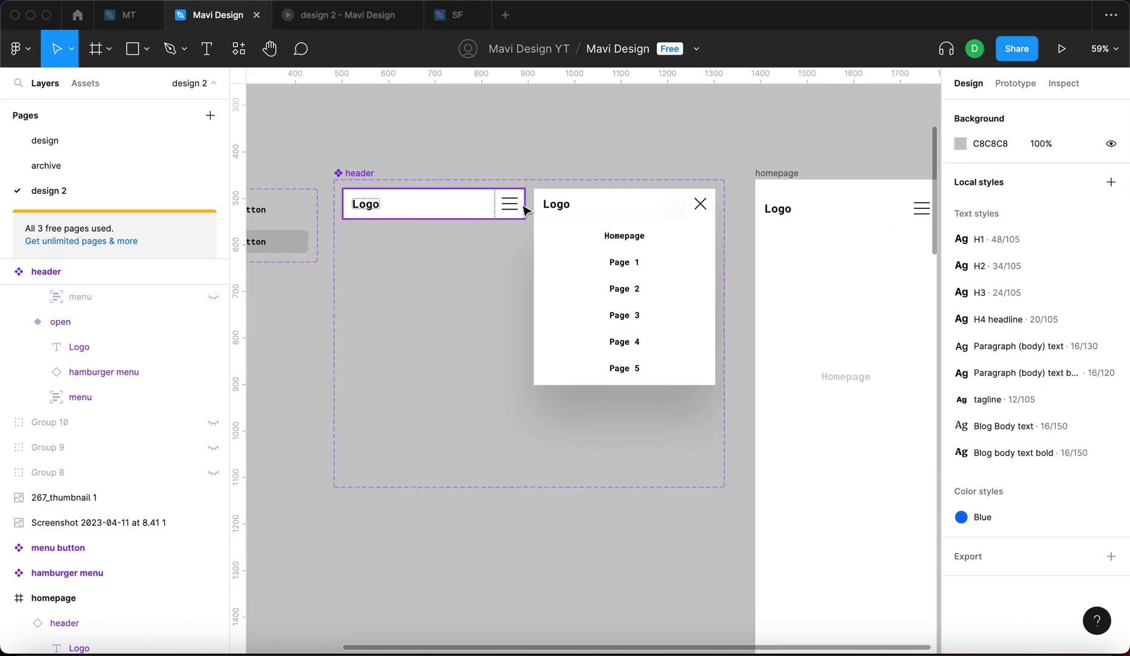
# - Rename the homepage frame as "mobile one-pager"
pyautogui.hscroll(5, 698, 147)
pyautogui.click(713, 198)
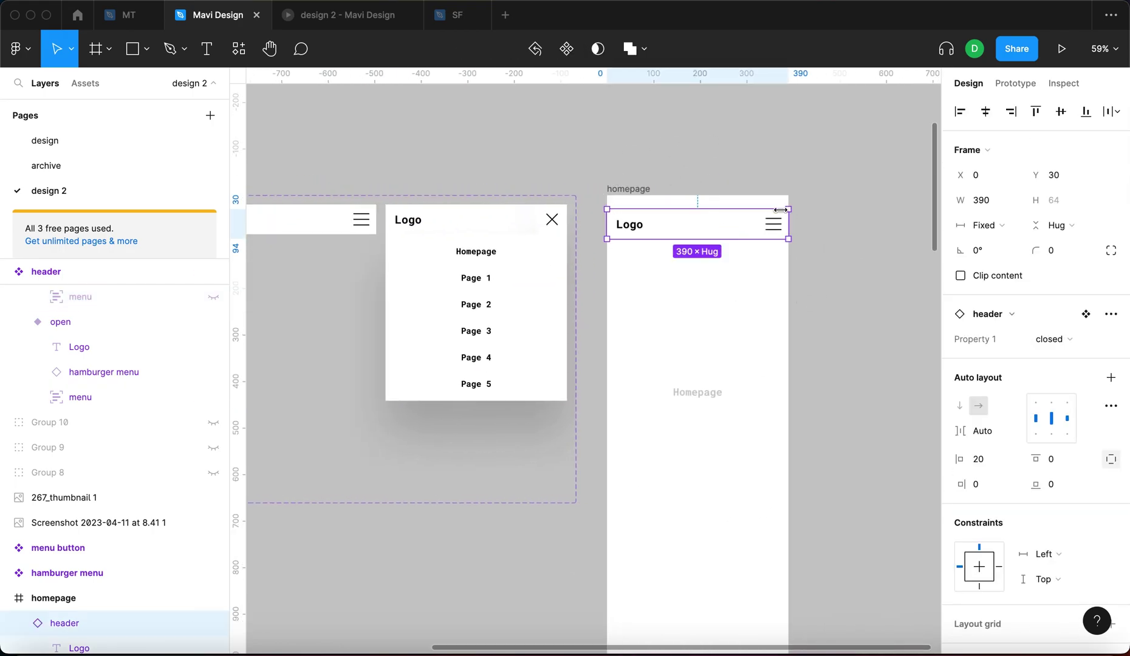
pyautogui.click(635, 203)
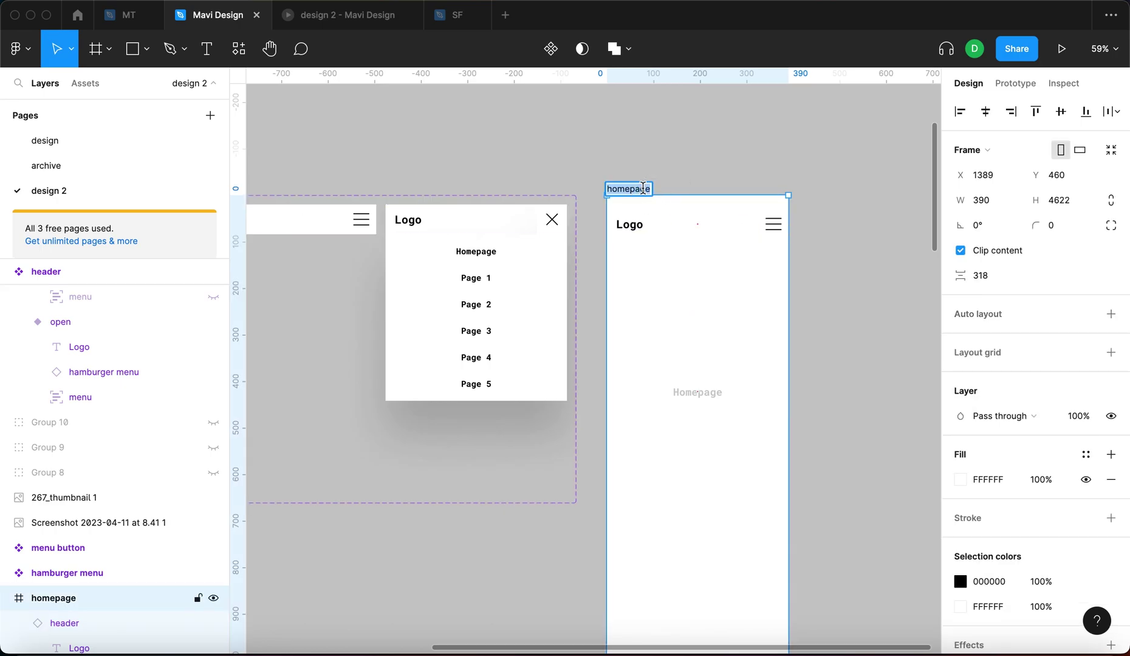
pyautogui.write('mobile one-pager')
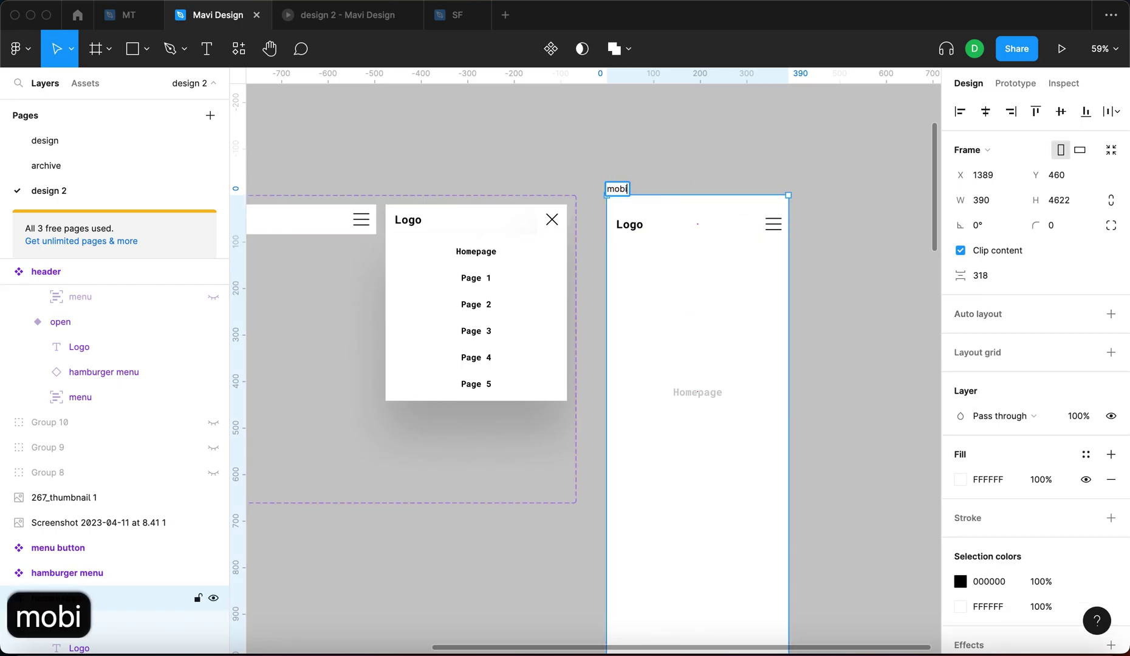
pyautogui.press('Return')
pyautogui.click(629, 153)
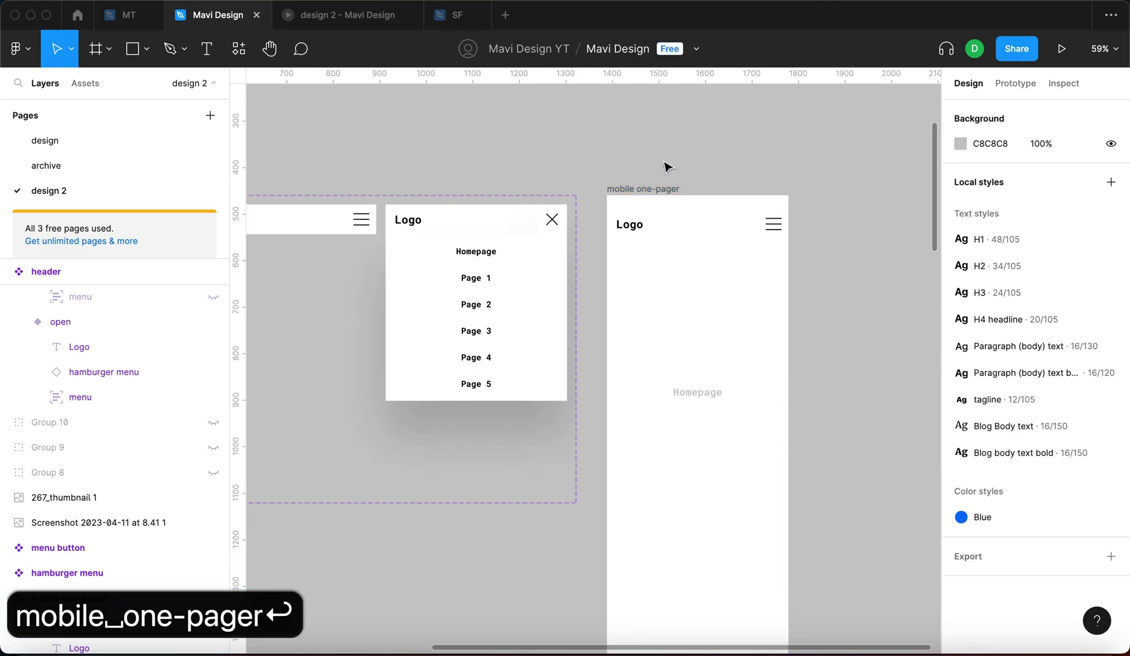
# - Test the header instance on the one-pager by switching it to the open variant and back to closed
pyautogui.hscroll(-3, 667, 167)
pyautogui.click(744, 221)
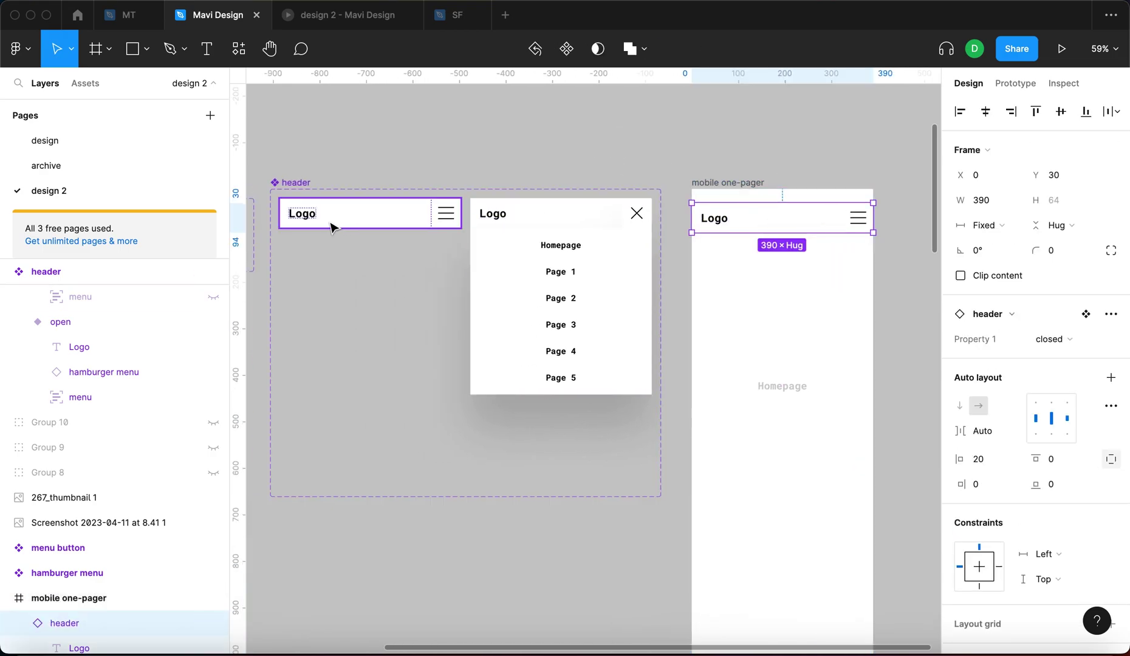
pyautogui.click(1049, 339)
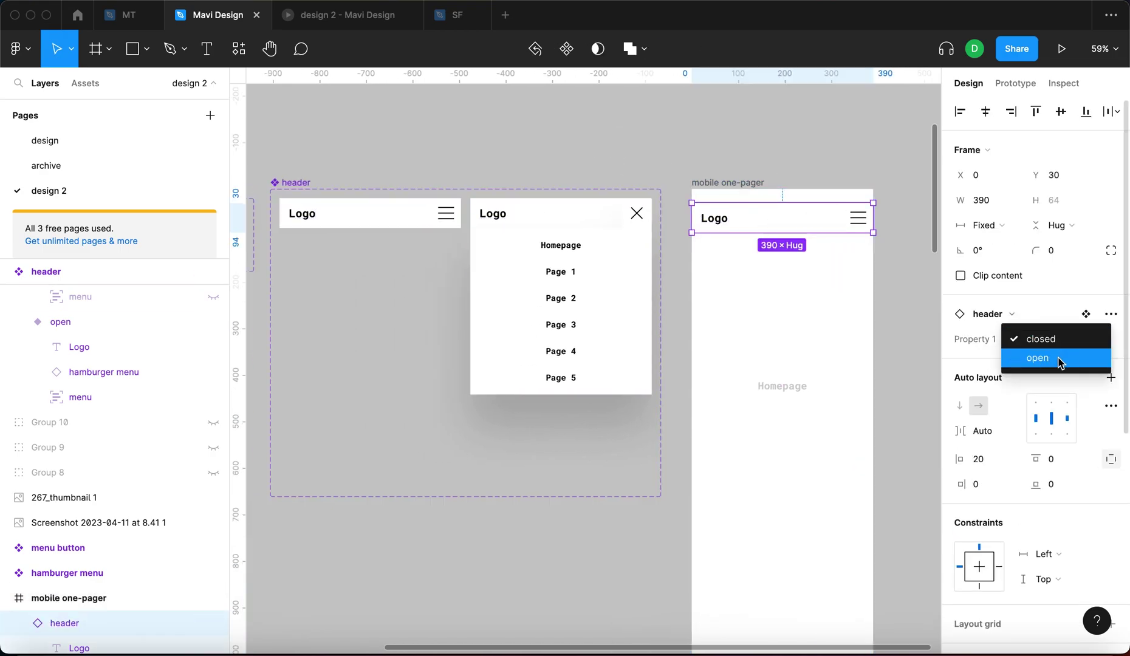
pyautogui.click(1057, 360)
pyautogui.click(1063, 337)
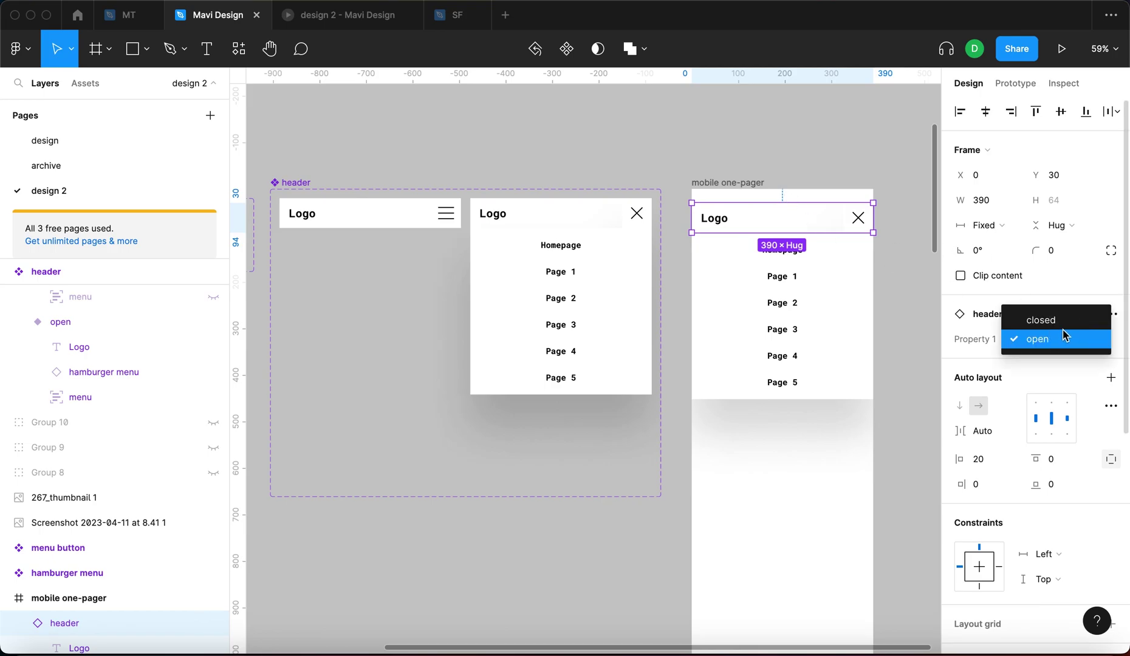
pyautogui.click(1040, 320)
pyautogui.click(877, 219)
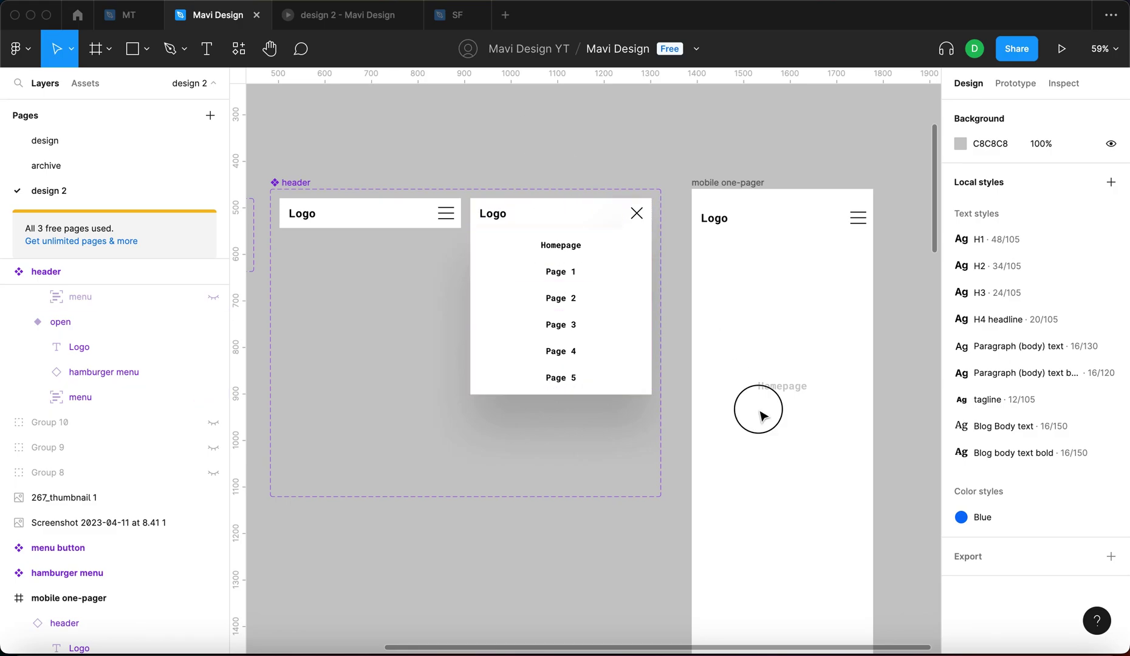
# - In the header's open variant, change the first menu button's text from Homepage to "Section 1"
pyautogui.moveTo(761, 412); pyautogui.dragTo(676, 343)
pyautogui.click(513, 223)
pyautogui.click(504, 200)
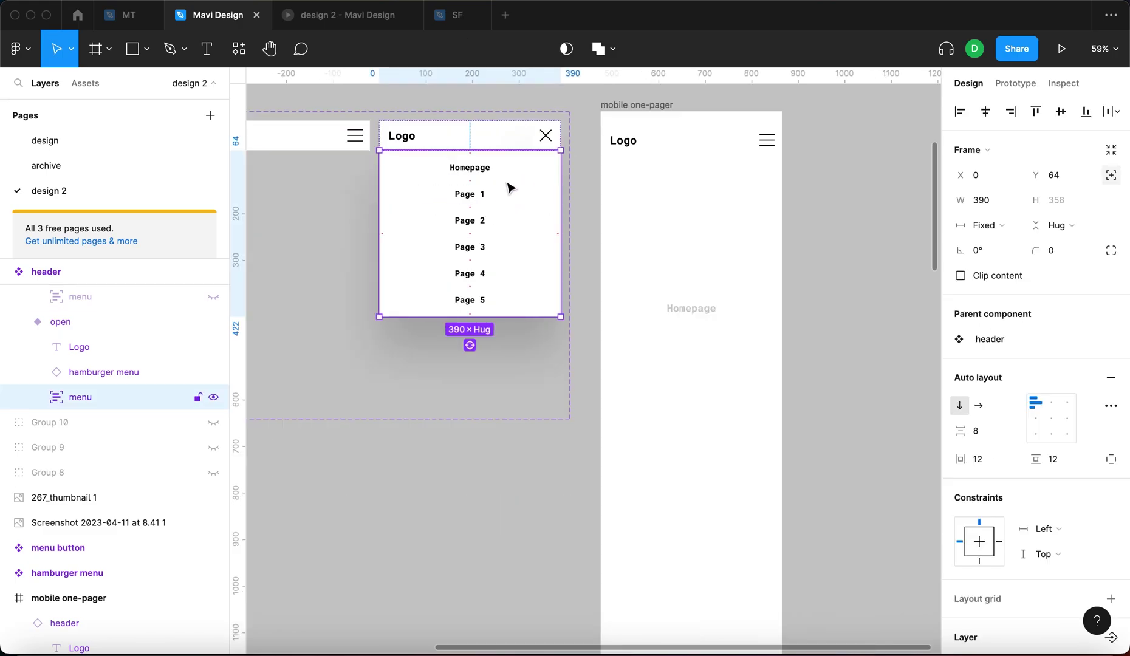
pyautogui.doubleClick(516, 195)
pyautogui.scroll(5, 474, 213)
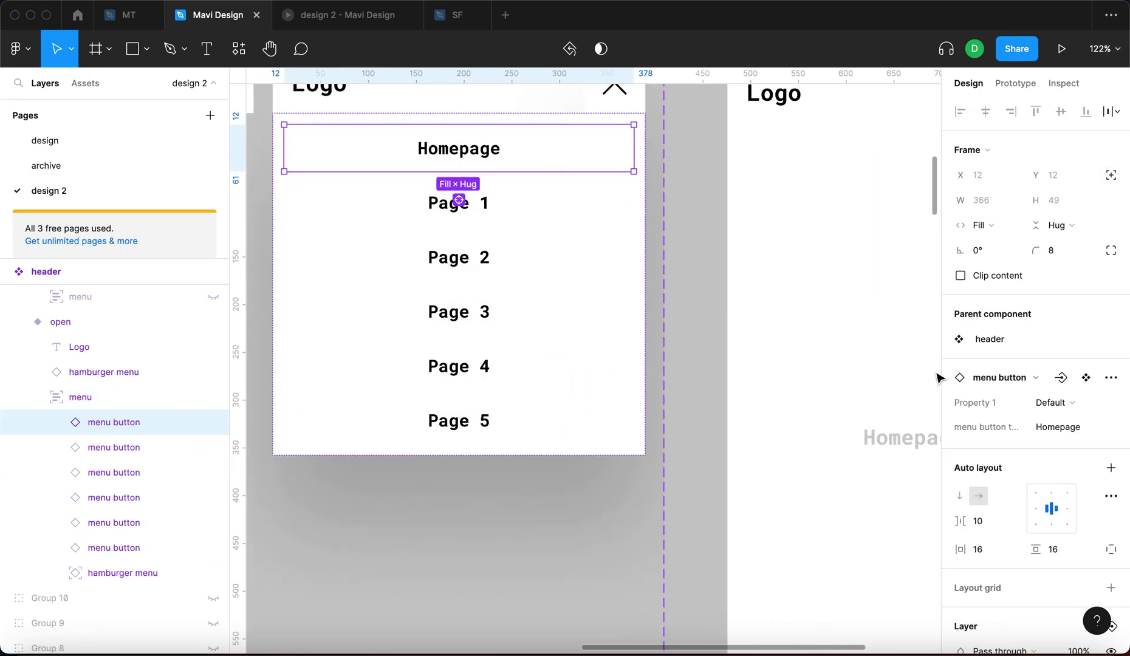
pyautogui.click(1048, 423)
pyautogui.write('Section ')
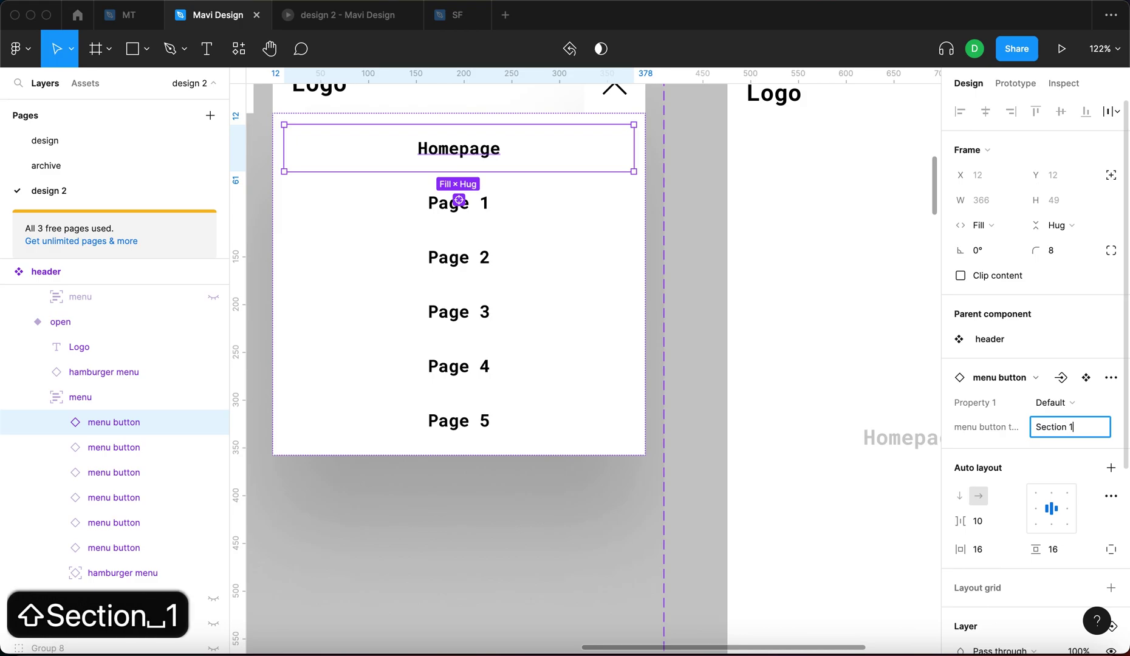
pyautogui.write('1')
pyautogui.press('Return')
# - Copy the first button's label and reuse it as "Section 2" for the second menu button's text
pyautogui.press('super+c')
pyautogui.press('super+c')
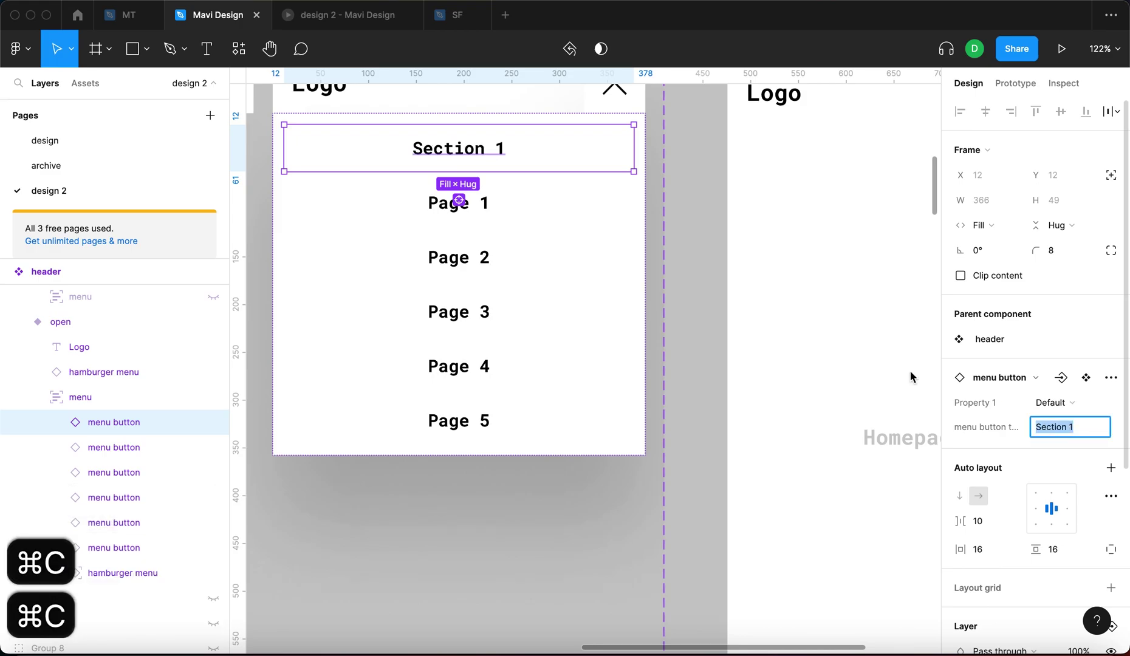
pyautogui.press('Tab')
pyautogui.click(1064, 423)
pyautogui.press('super+v')
pyautogui.press('BackSpace')
pyautogui.write('2')
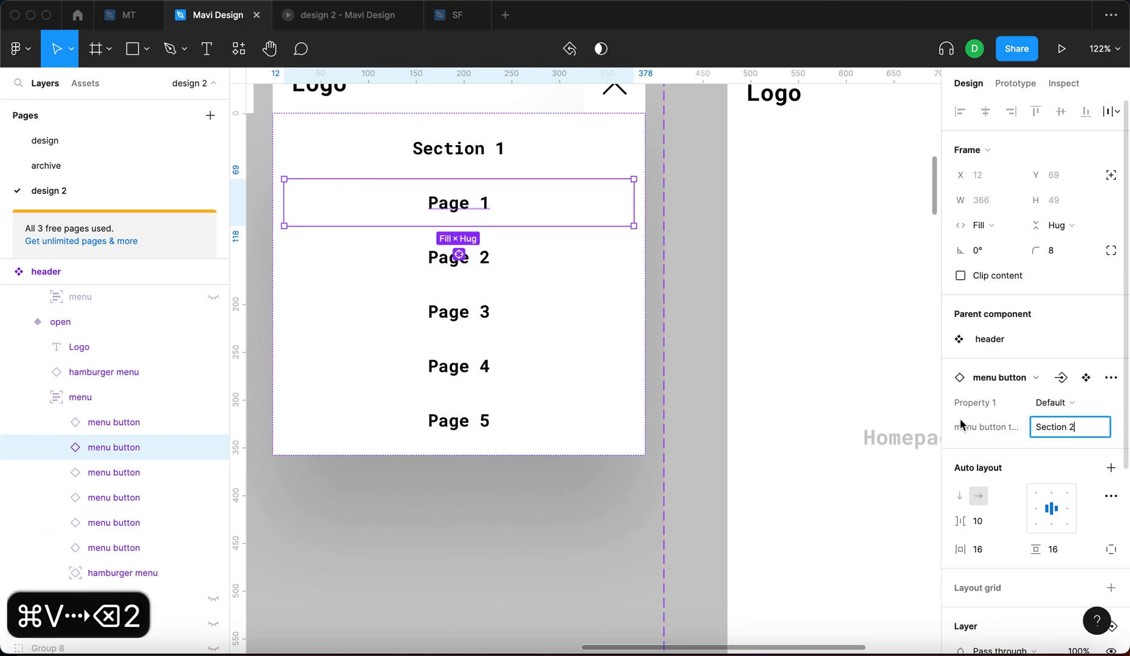
pyautogui.press('Return')
# - Relabel the third and fourth menu buttons as "Section 3" and "Section 4"
pyautogui.press('Tab')
pyautogui.press('super+v')
pyautogui.press('BackSpace')
pyautogui.write('3')
pyautogui.press('Return')
pyautogui.press('Tab')
pyautogui.press('super+v')
pyautogui.press('BackSpace')
pyautogui.write('4')
pyautogui.press('Return')
# - Relabel the fifth and sixth menu buttons as "Section 5" and "Section 6"
pyautogui.press('Tab')
pyautogui.press('super+v')
pyautogui.press('BackSpace')
pyautogui.write('5')
pyautogui.press('Return')
pyautogui.press('Tab')
pyautogui.press('super+v')
pyautogui.press('BackSpace')
pyautogui.write('6')
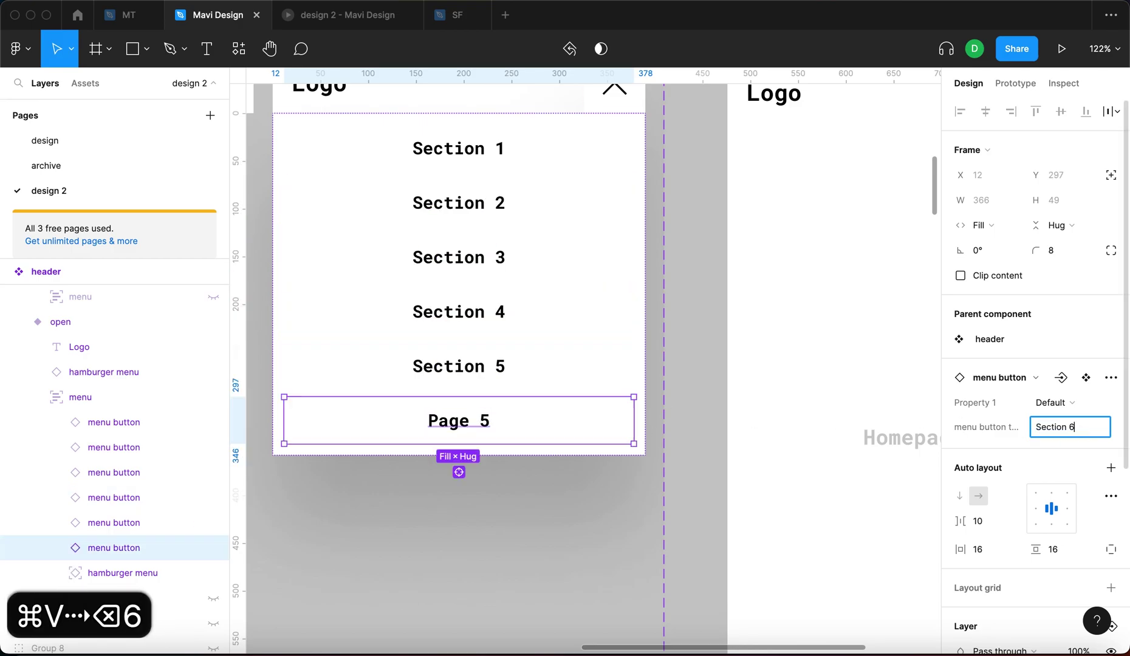
pyautogui.press('Return')
pyautogui.click(663, 566)
# - Check the renamed menu items in the one-pager's header instance using its open variant, and return it to closed
pyautogui.scroll(-3, 662, 565)
pyautogui.click(808, 228)
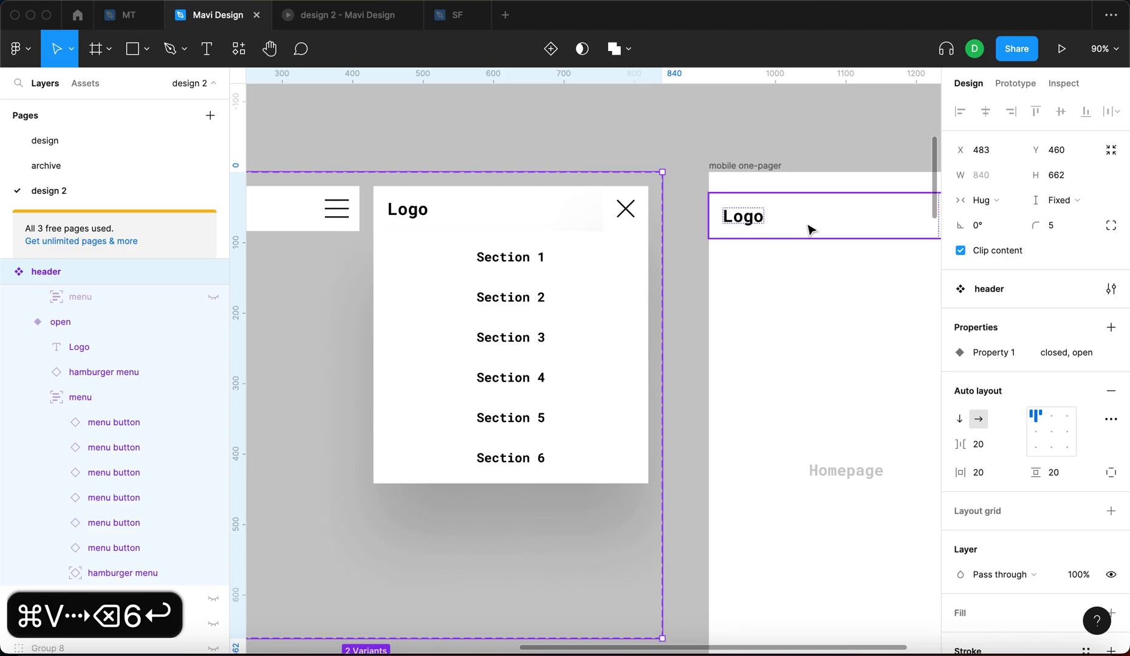
pyautogui.hscroll(5, 809, 227)
pyautogui.press('Escape')
pyautogui.scroll(-3, 751, 338)
pyautogui.keyDown('super'); pyautogui.click(696, 270); pyautogui.keyUp('super')
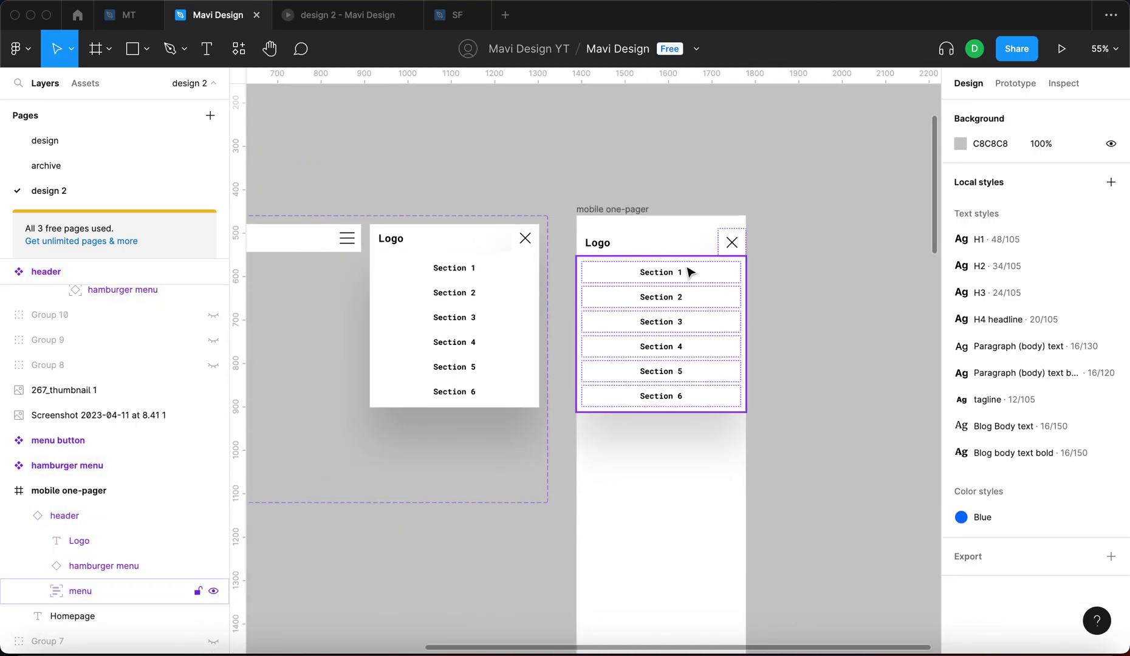
pyautogui.click(694, 252)
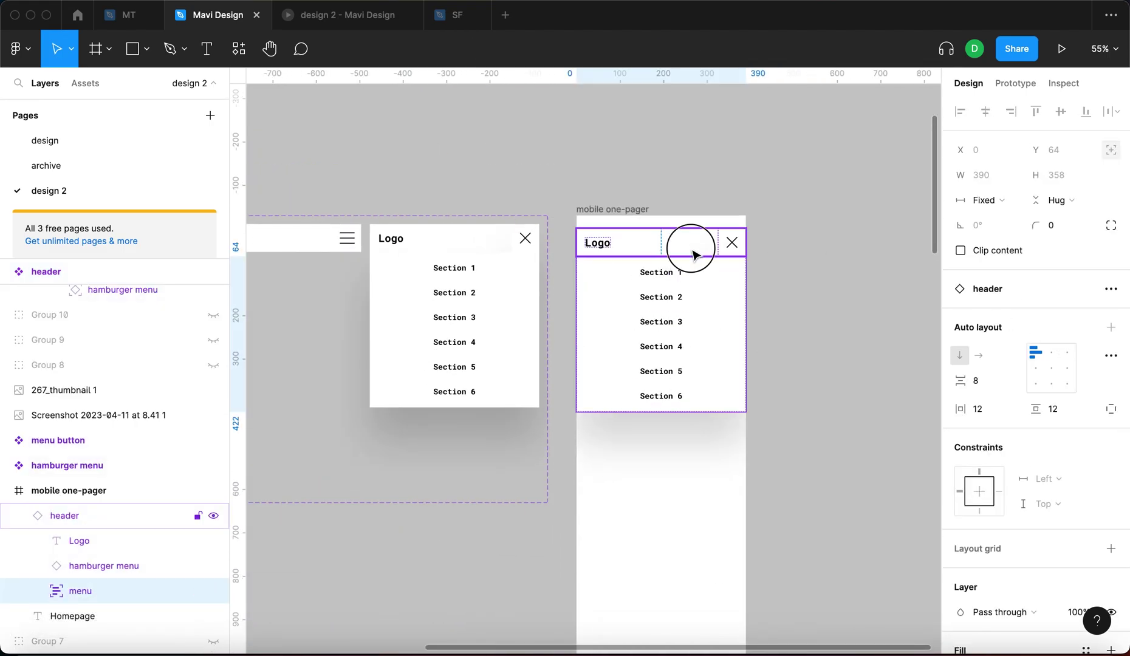
pyautogui.click(1073, 350)
pyautogui.click(1072, 320)
pyautogui.click(837, 318)
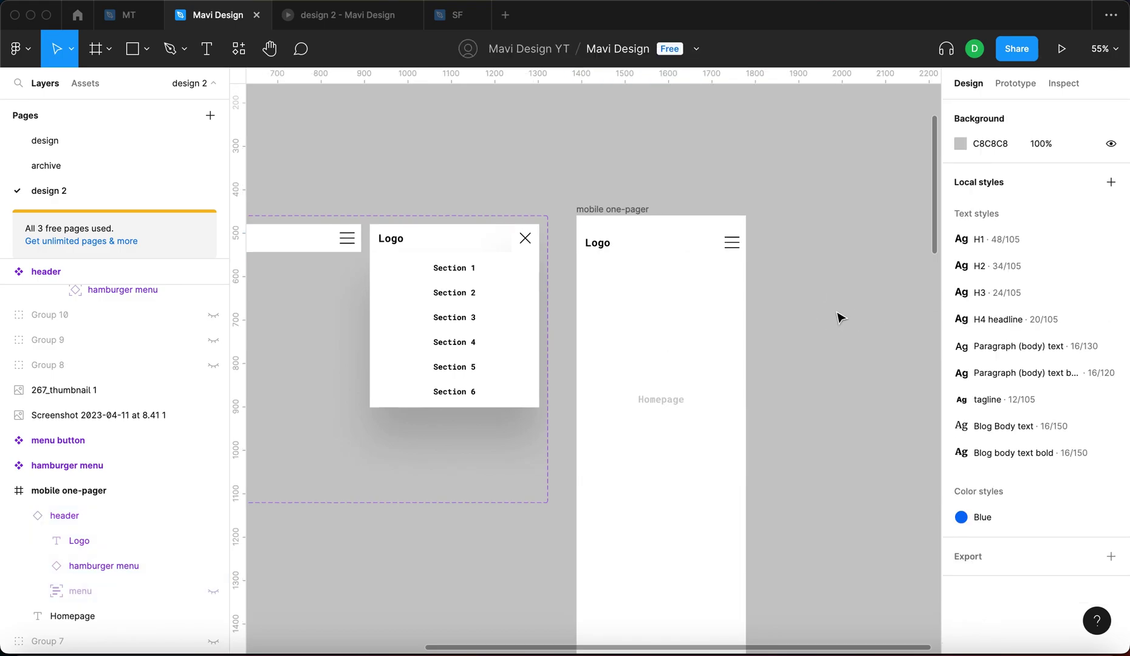
# - Set the Homepage text on the one-pager to 100% opacity and font size 32
pyautogui.scroll(-4, 806, 322)
pyautogui.scroll(5, 599, 327)
pyautogui.moveTo(616, 309); pyautogui.dragTo(574, 292)
pyautogui.scroll(-1, 1067, 524)
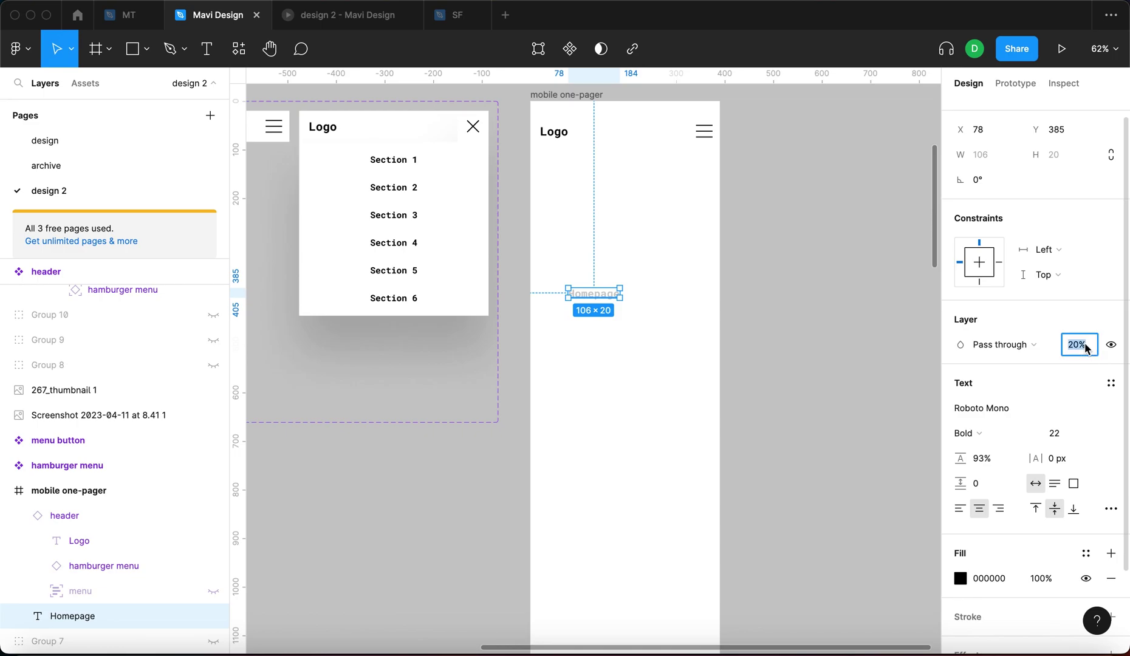
pyautogui.write('100')
pyautogui.press('Return')
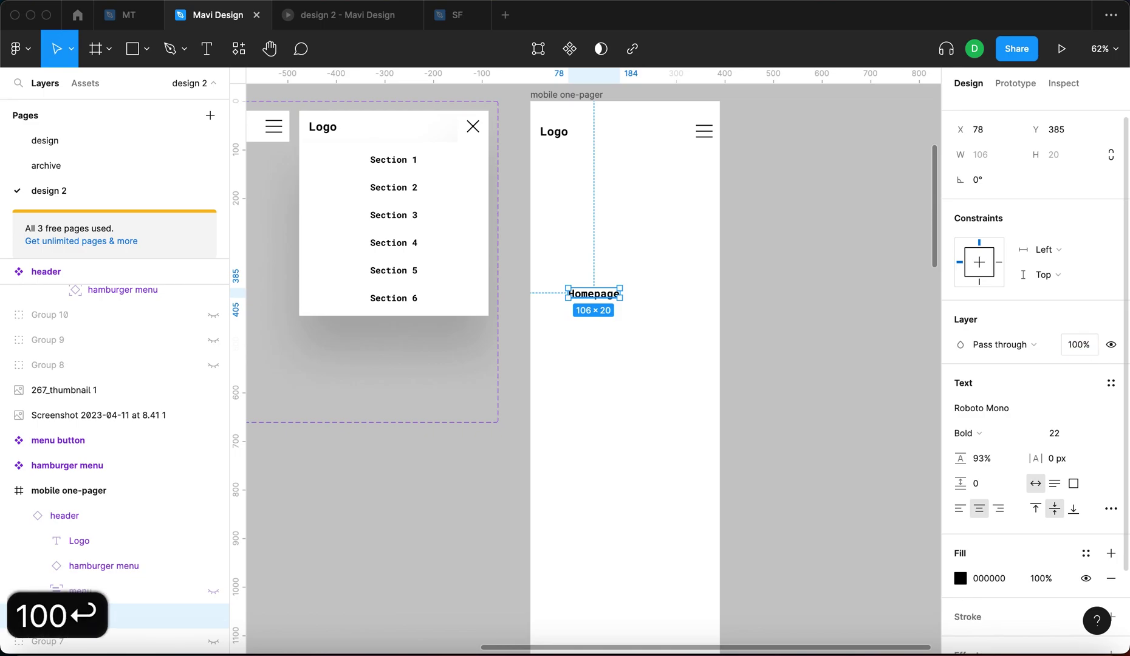
pyautogui.hotkey('shift', 'Up')
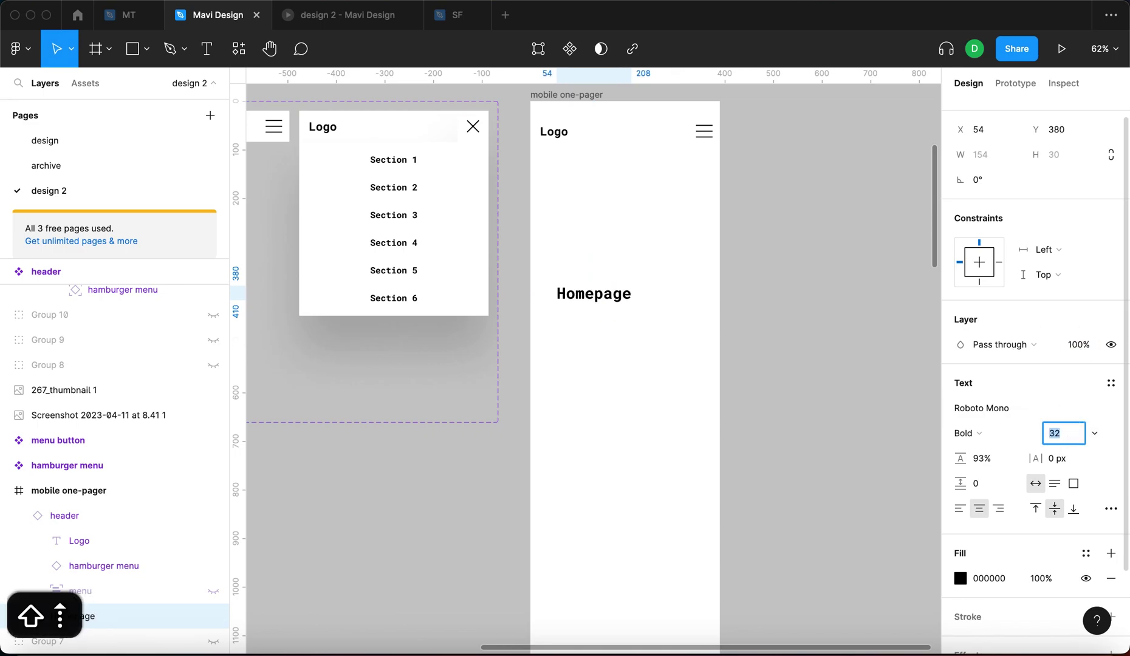
pyautogui.hotkey('shift', 'Up')
pyautogui.hotkey('shift', 'Down')
pyautogui.press('Return')
# - Move the Homepage text to X 20, Y 346, in line with the logo, and left-align it
pyautogui.click(609, 296)
pyautogui.moveTo(609, 296); pyautogui.dragTo(592, 280)
pyautogui.doubleClick(572, 281)
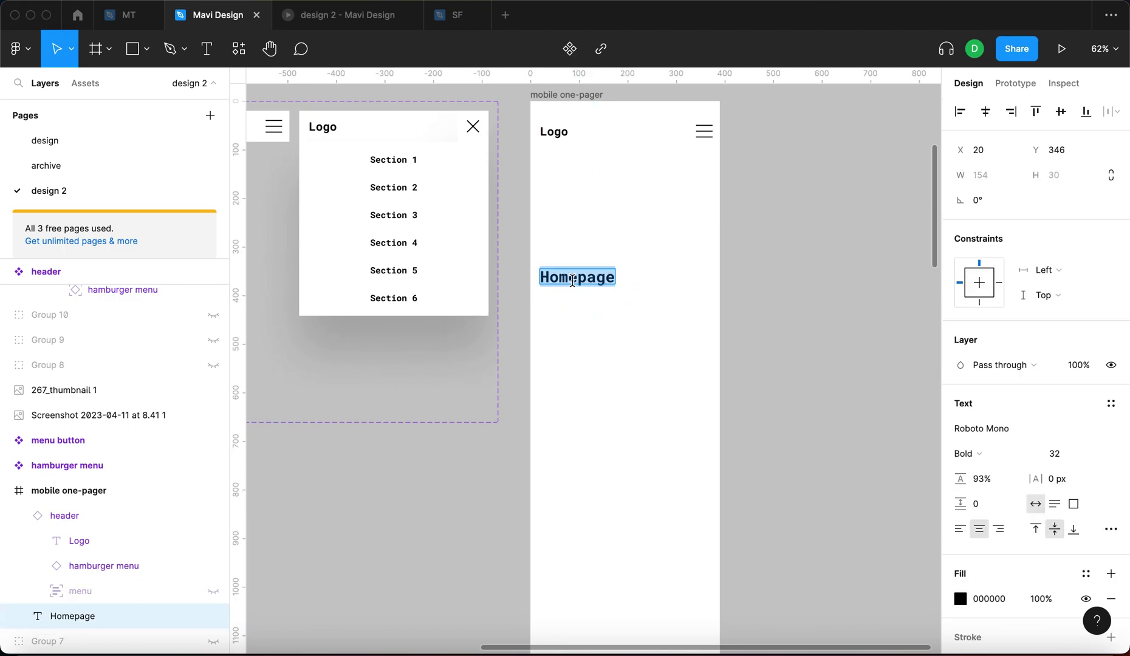
pyautogui.press('Escape')
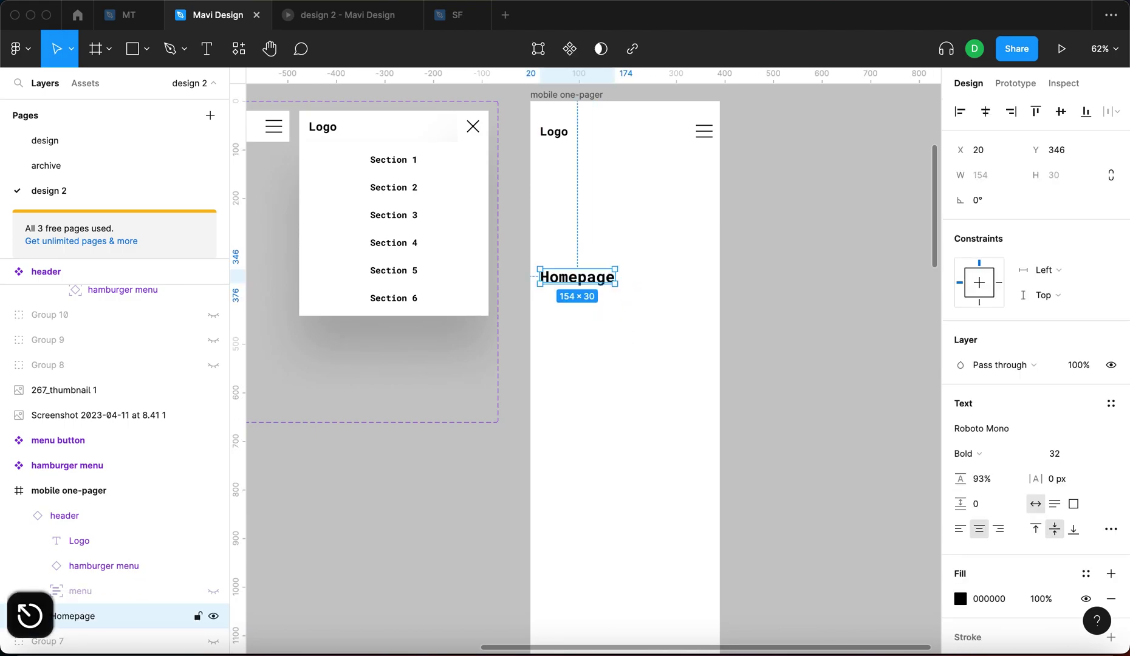
pyautogui.press('alt+super+l')
# - Replace the Homepage heading text with "Section 1"
pyautogui.doubleClick(584, 282)
pyautogui.write('Section 1')
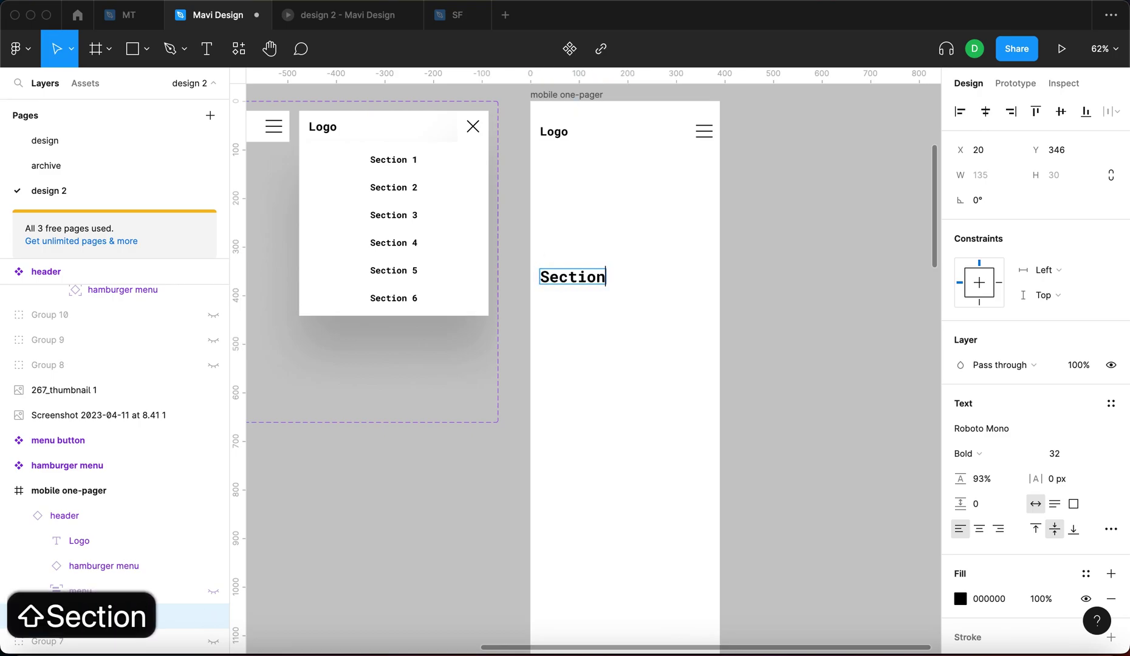
pyautogui.press('Escape')
pyautogui.hotkey('shift', '1')
pyautogui.press('Escape')
# - Duplicate the Section 1 heading straight down to Y 1021 and change the copy's text to "Section 2"
pyautogui.moveTo(605, 302); pyautogui.dragTo(605, 477)
pyautogui.press('\\')
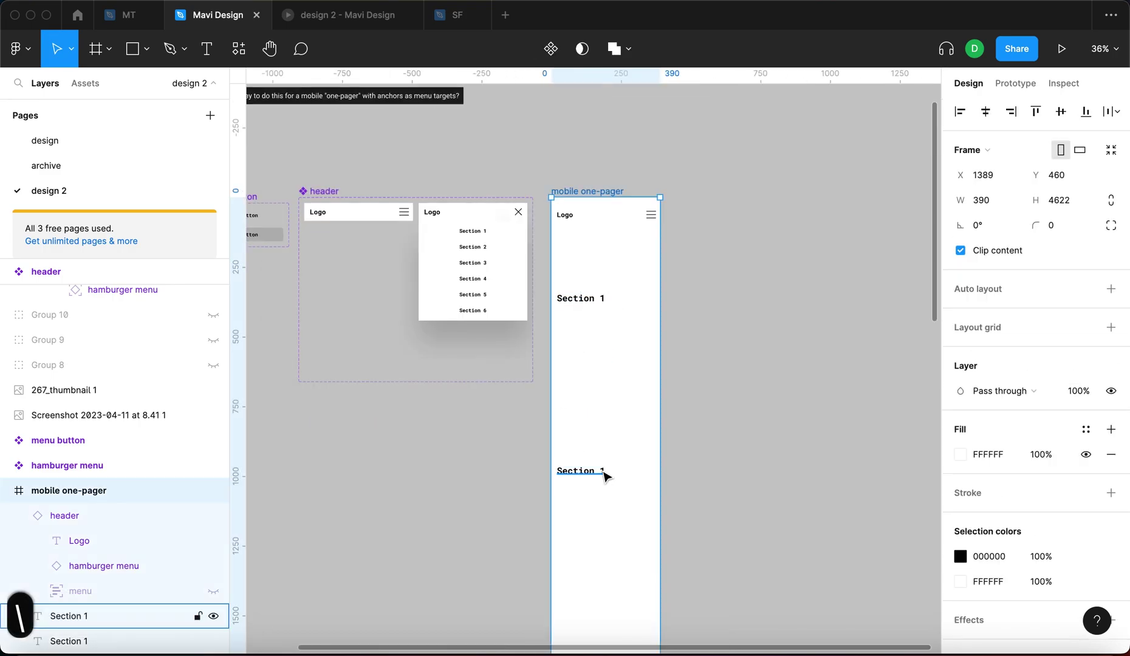
pyautogui.click(605, 475)
pyautogui.press('Return')
pyautogui.press('Right')
pyautogui.press('BackSpace')
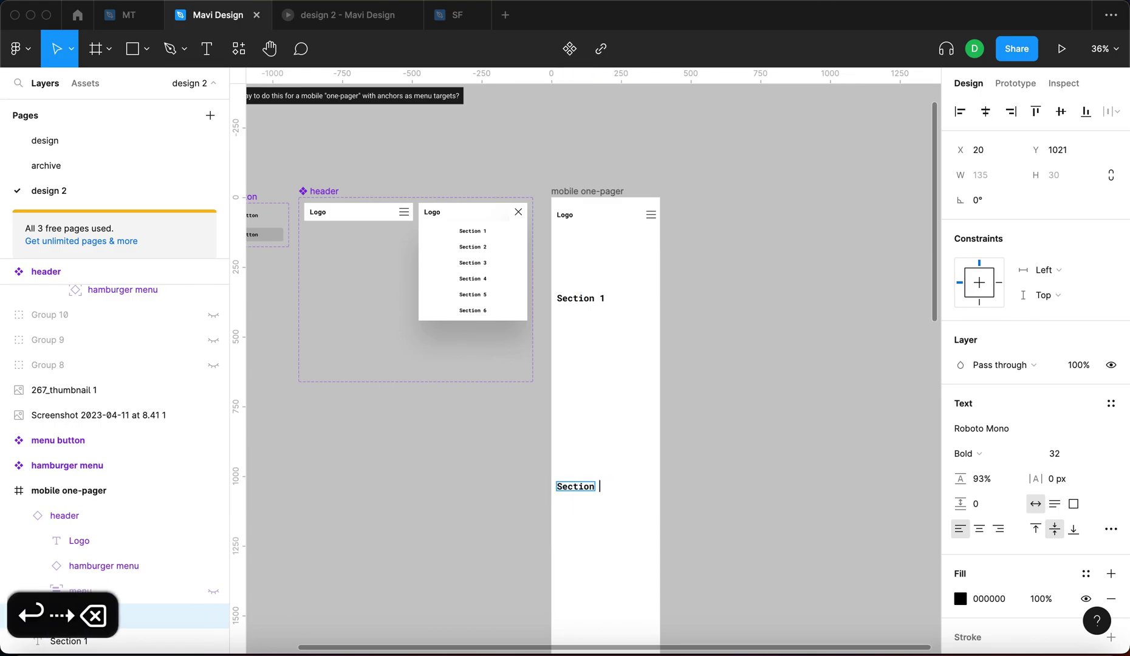
pyautogui.write('2')
pyautogui.press('Escape')
# - Duplicate the section heading down the one-pager at the same spacing and label the copies Section 3 to Section 6
pyautogui.hotkey('shift', '1')
pyautogui.click(559, 162)
pyautogui.press('super+d')
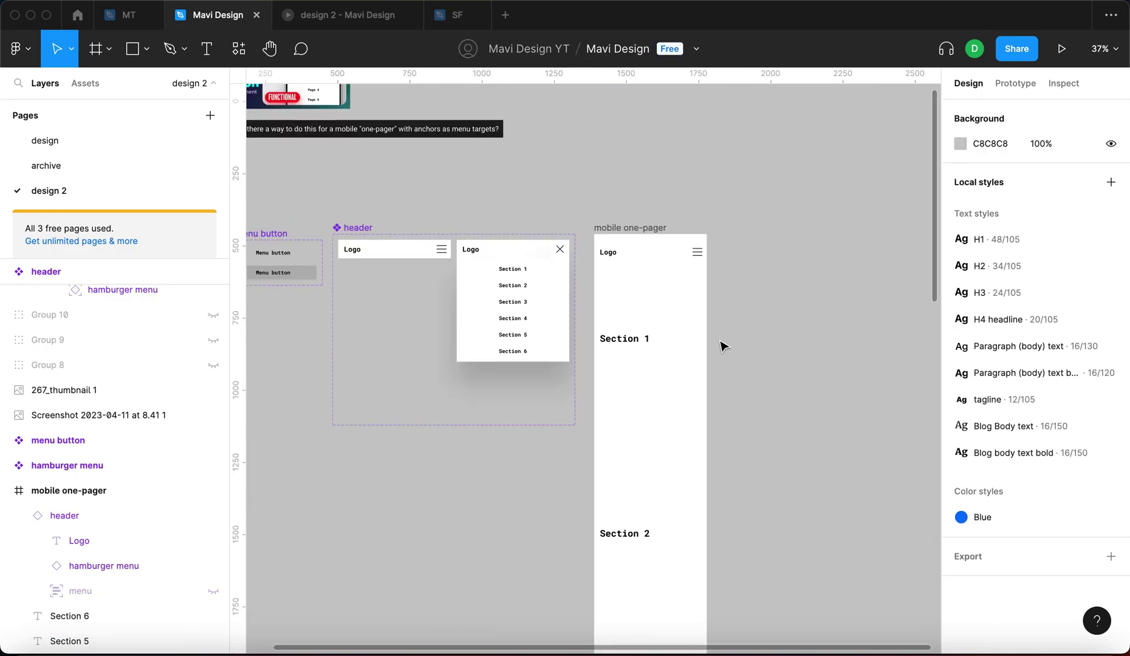
# - Review the section headings along the mobile one-pager against the menu items in the header's open variant
pyautogui.scroll(-5, 735, 387)
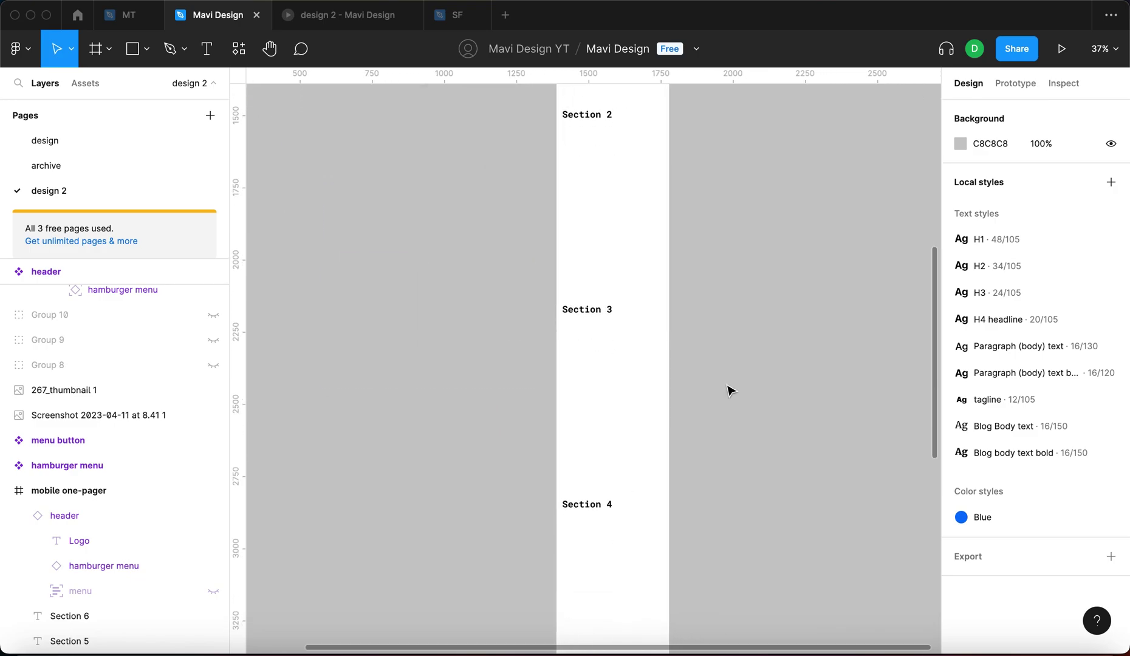
pyautogui.scroll(-3, 735, 387)
pyautogui.scroll(-5, 734, 388)
pyautogui.scroll(5, 733, 389)
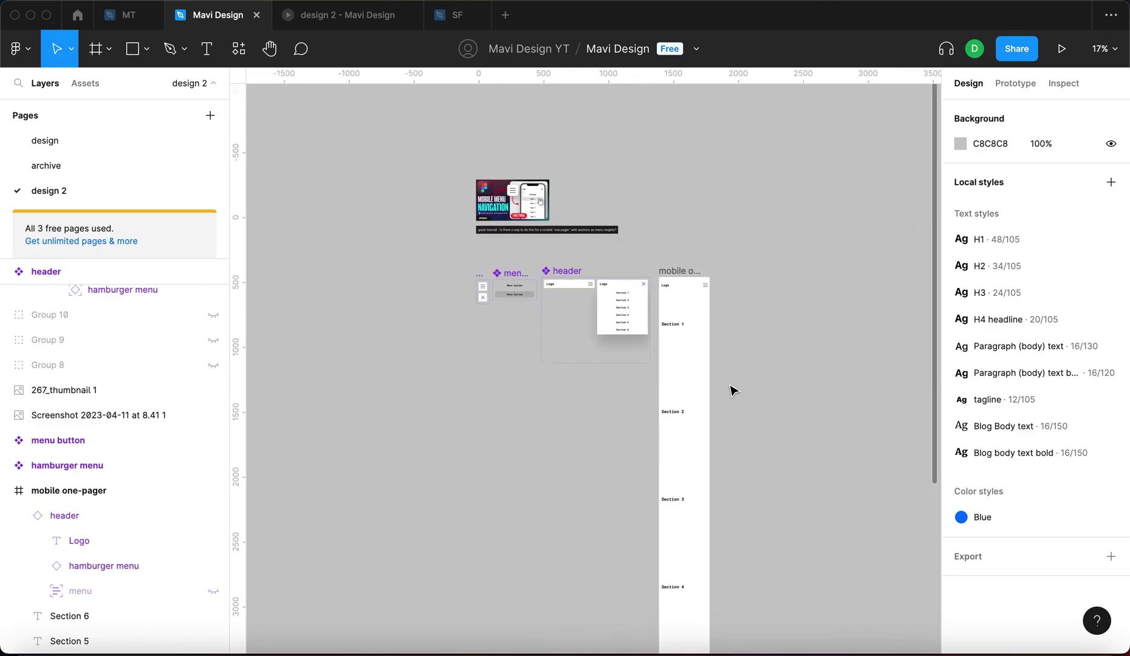
pyautogui.scroll(5, 692, 308)
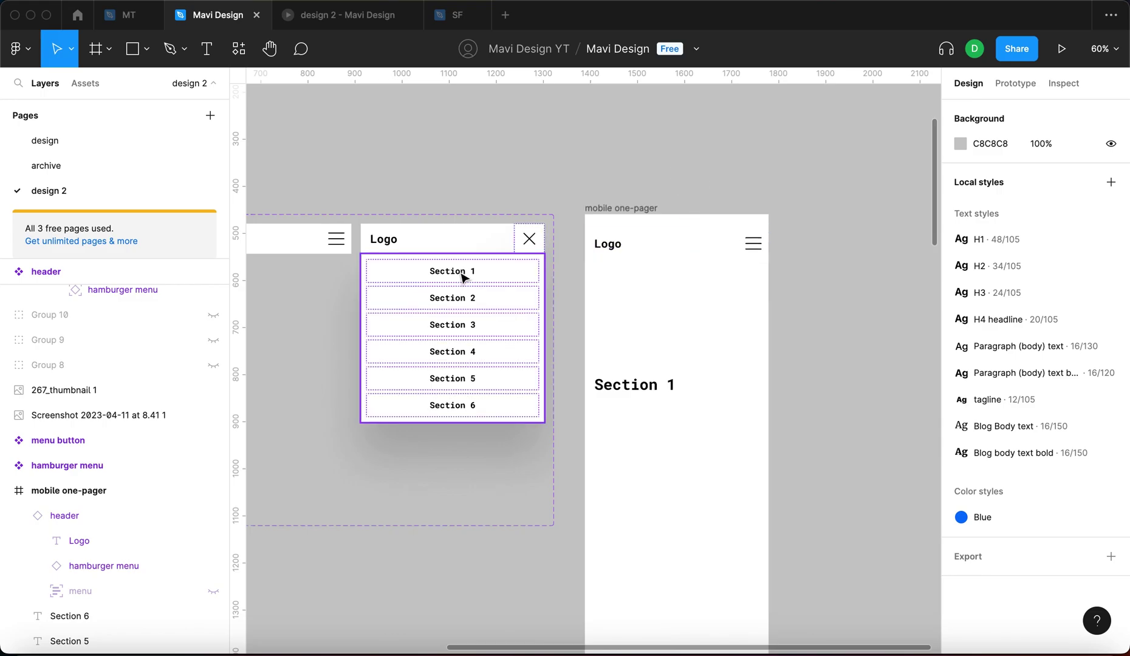
pyautogui.click(638, 385)
pyautogui.click(723, 340)
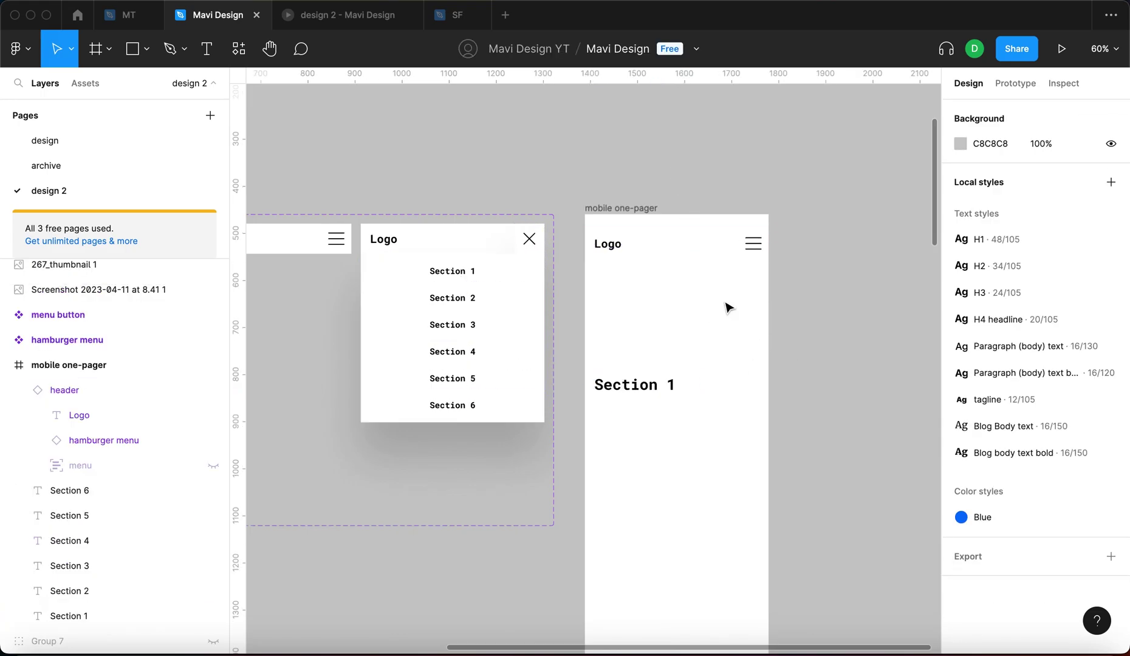
pyautogui.hscroll(-2, 729, 170)
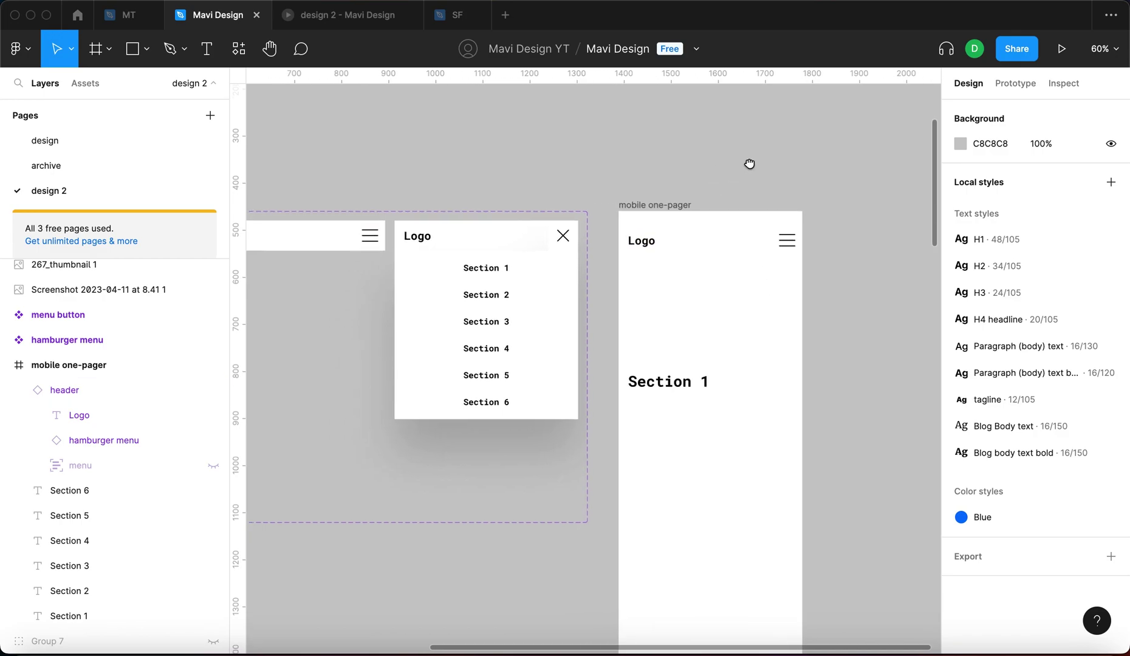
# - Preview the mobile one-pager prototype and return to the design file
pyautogui.click(750, 243)
pyautogui.press('super+alt+Return')
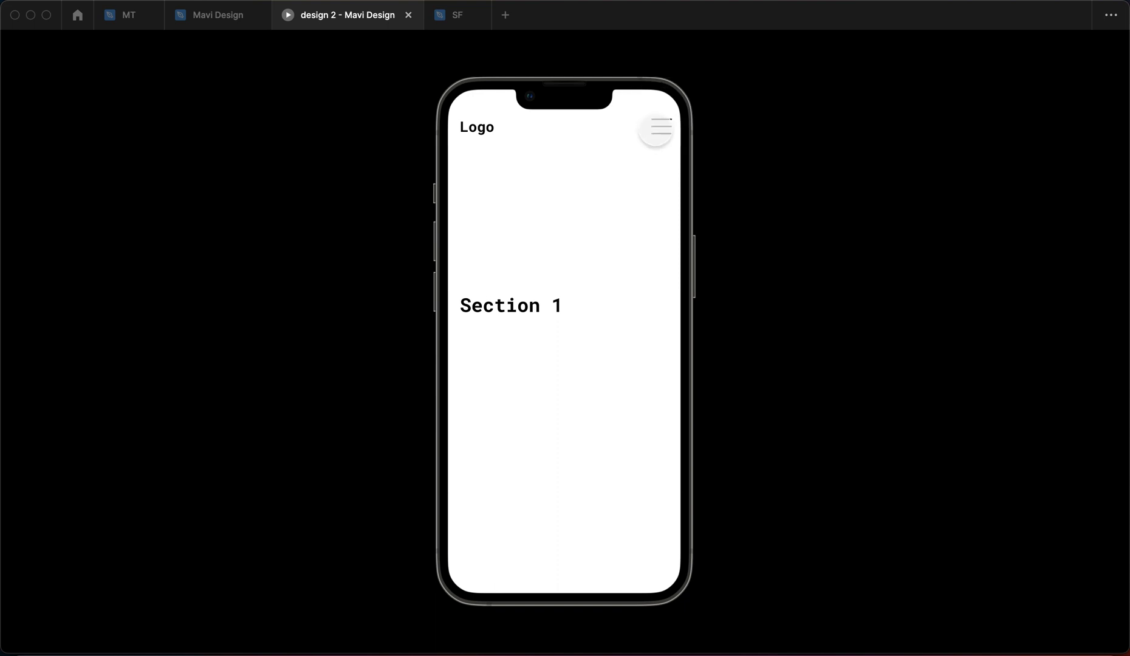
pyautogui.click(217, 14)
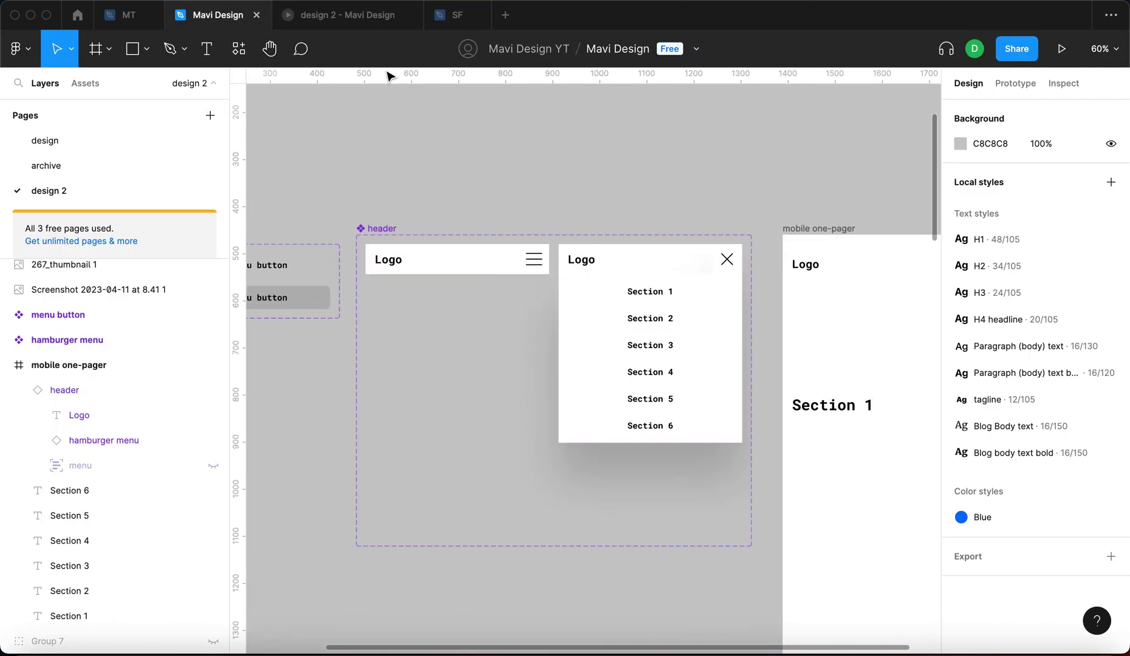
# - Link the hamburger icon in the header's closed variant to the open variant with an instant On tap, Change to interaction
pyautogui.doubleClick(540, 264)
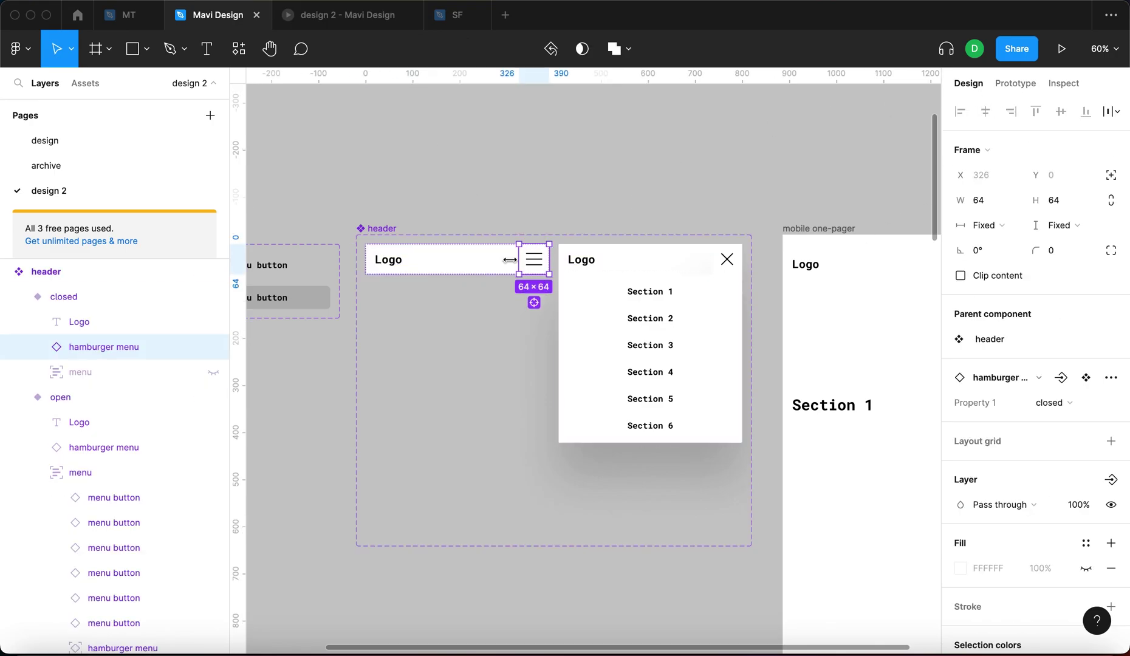
pyautogui.hscroll(-3, 486, 279)
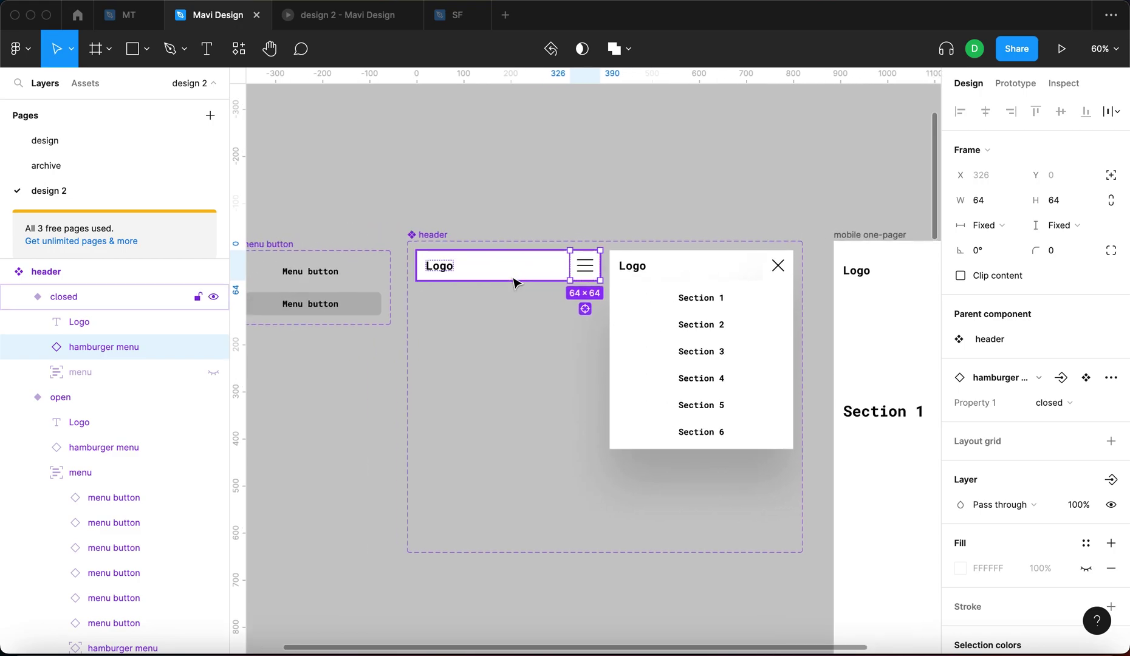
pyautogui.hotkey('shift', 'e')
pyautogui.moveTo(600, 265)
pyautogui.mouseDown()
pyautogui.moveTo(622, 269)
pyautogui.moveTo(612, 272)
pyautogui.mouseUp()
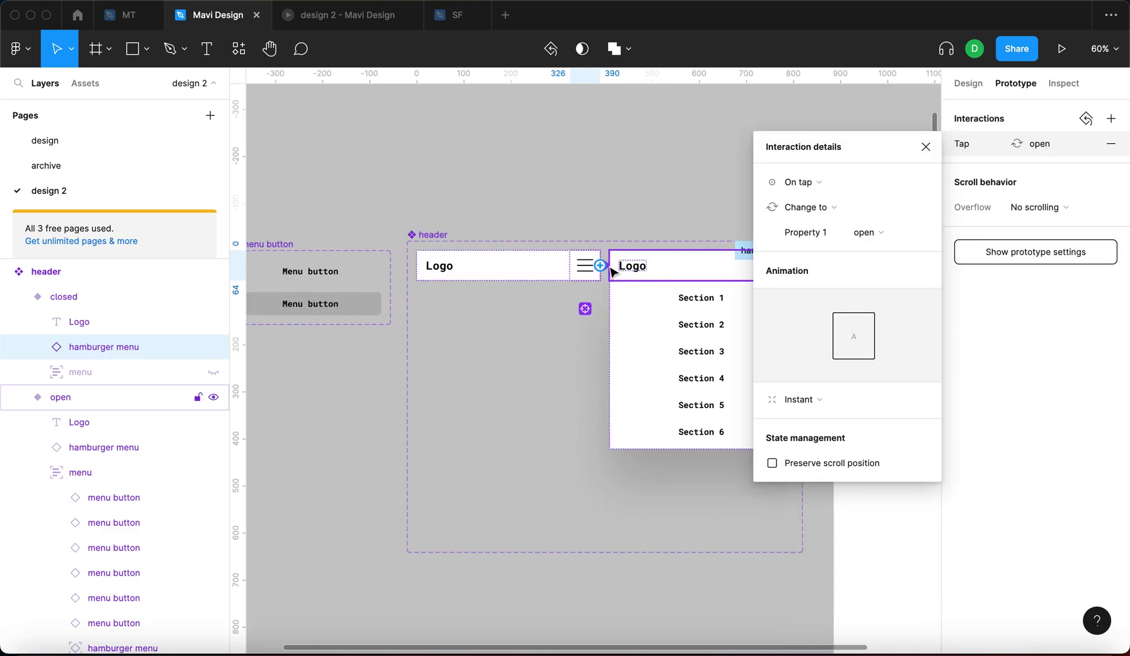
pyautogui.scroll(5, 613, 272)
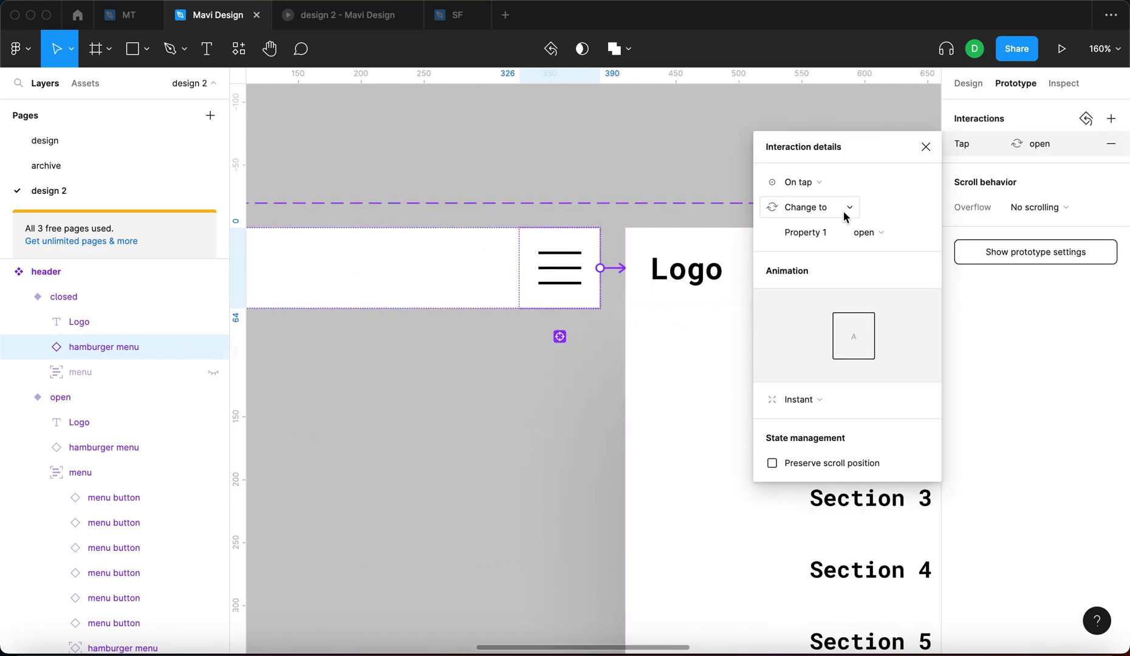
pyautogui.click(925, 146)
# - Test the header's hamburger icon in the prototype preview and return to the design file
pyautogui.click(1061, 48)
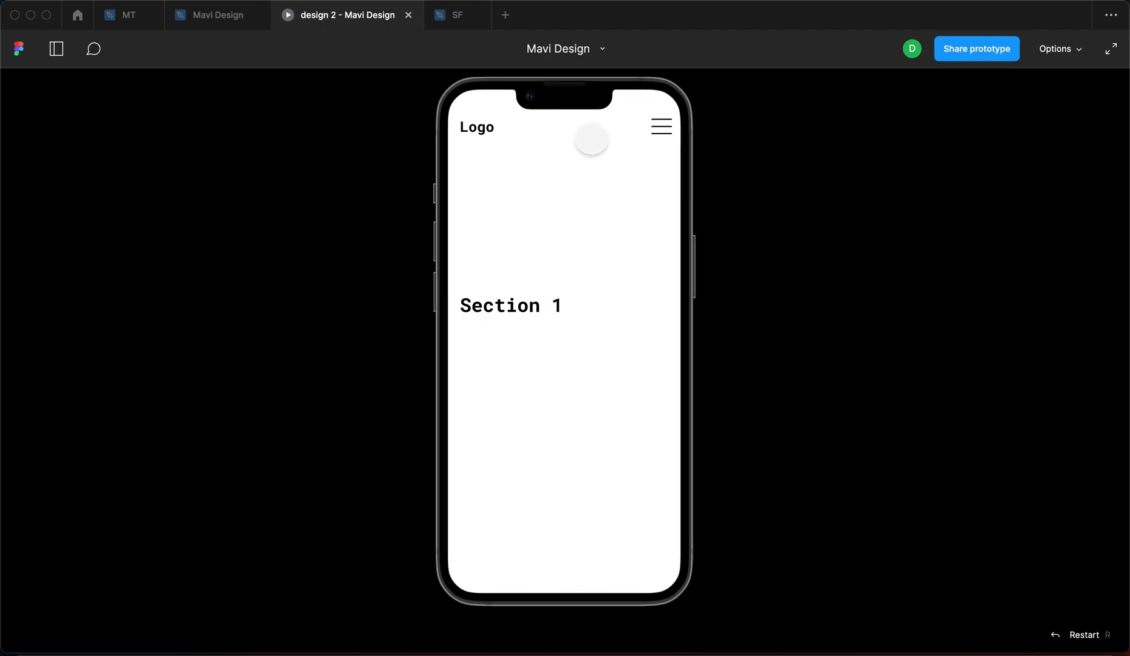
pyautogui.click(661, 126)
pyautogui.click(661, 127)
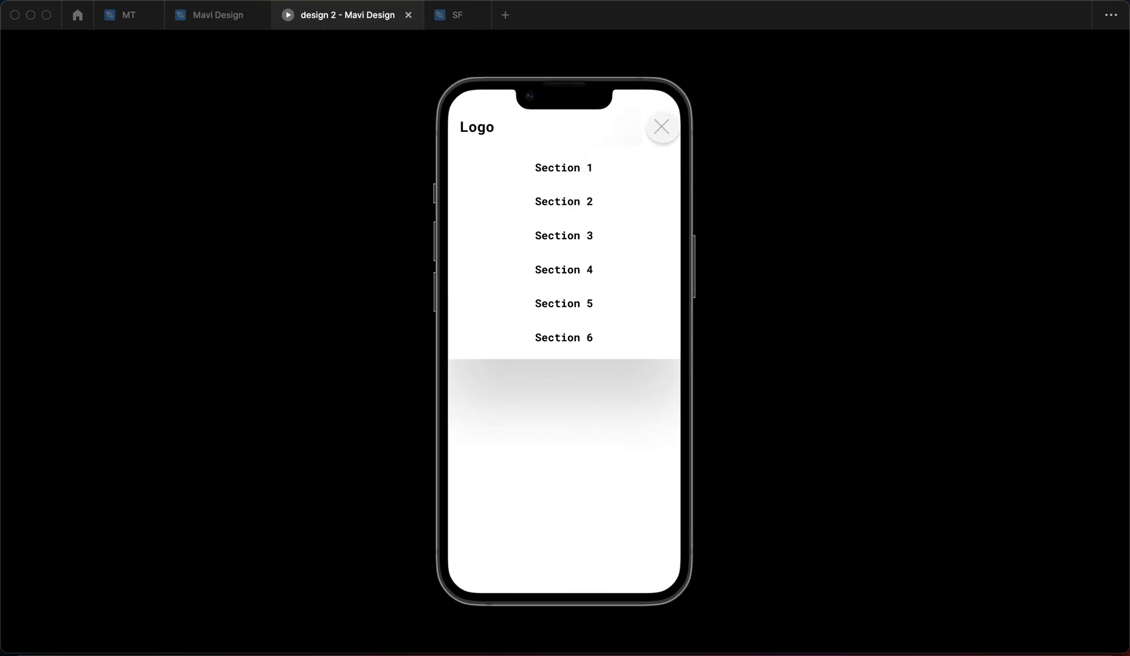
pyautogui.click(217, 15)
# - Replace the Close overlay interaction on the open variant's close icon with an instant On tap change to the closed variant
pyautogui.scroll(5, 591, 255)
pyautogui.click(708, 203)
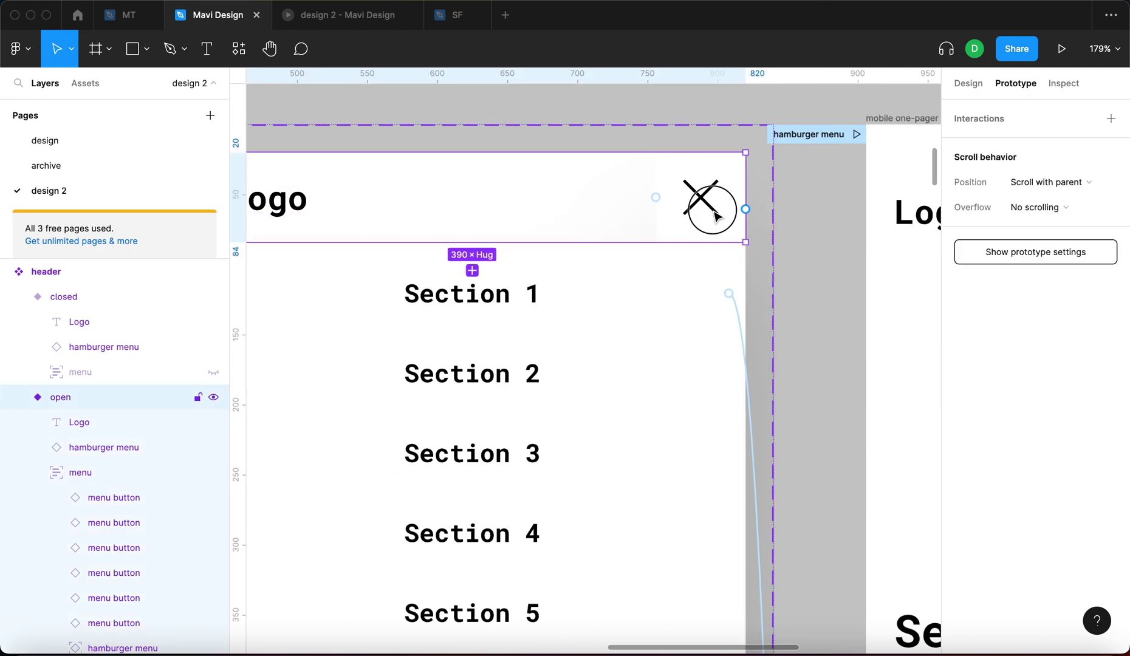
pyautogui.scroll(-3, 728, 240)
pyautogui.scroll(-2, 666, 236)
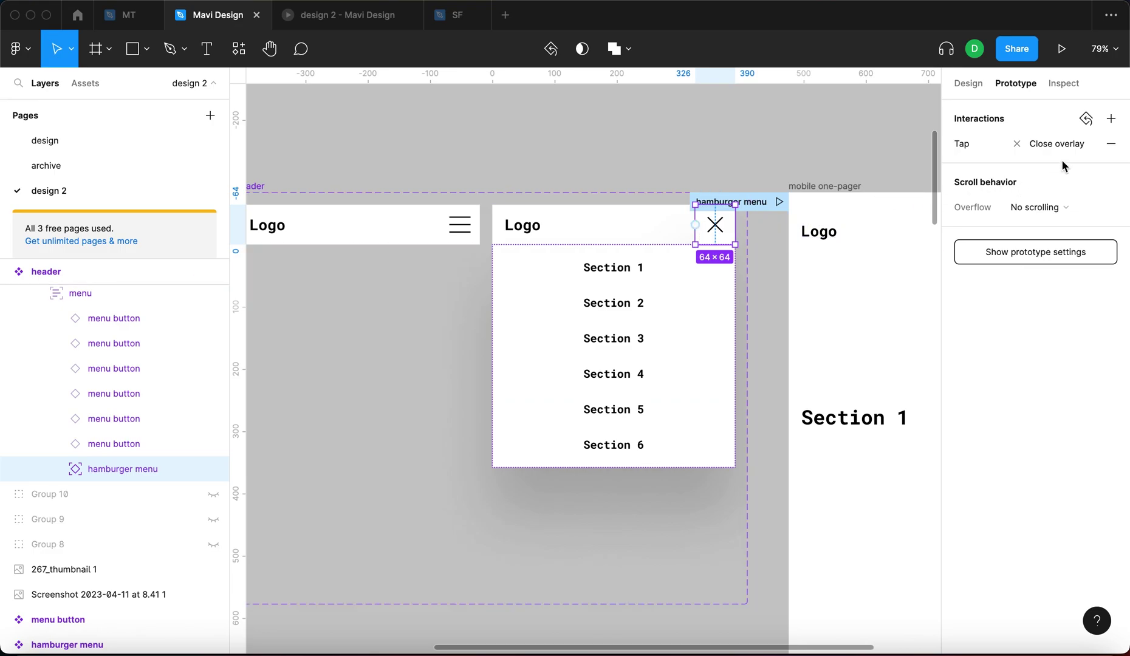
pyautogui.click(1109, 146)
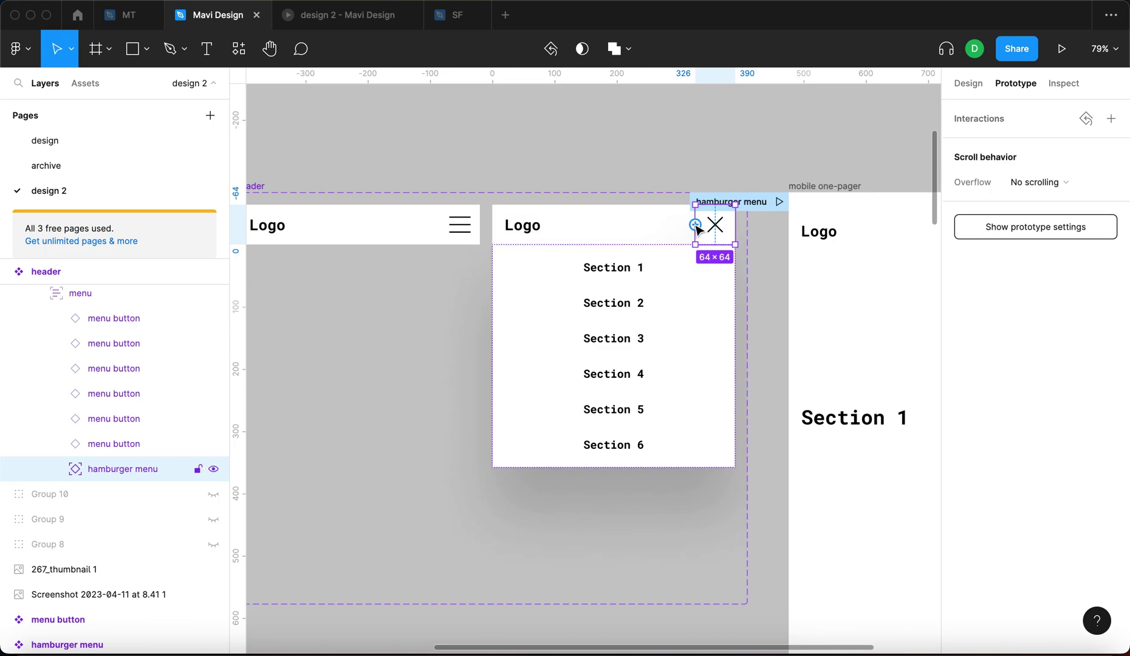
pyautogui.moveTo(694, 224); pyautogui.dragTo(482, 218)
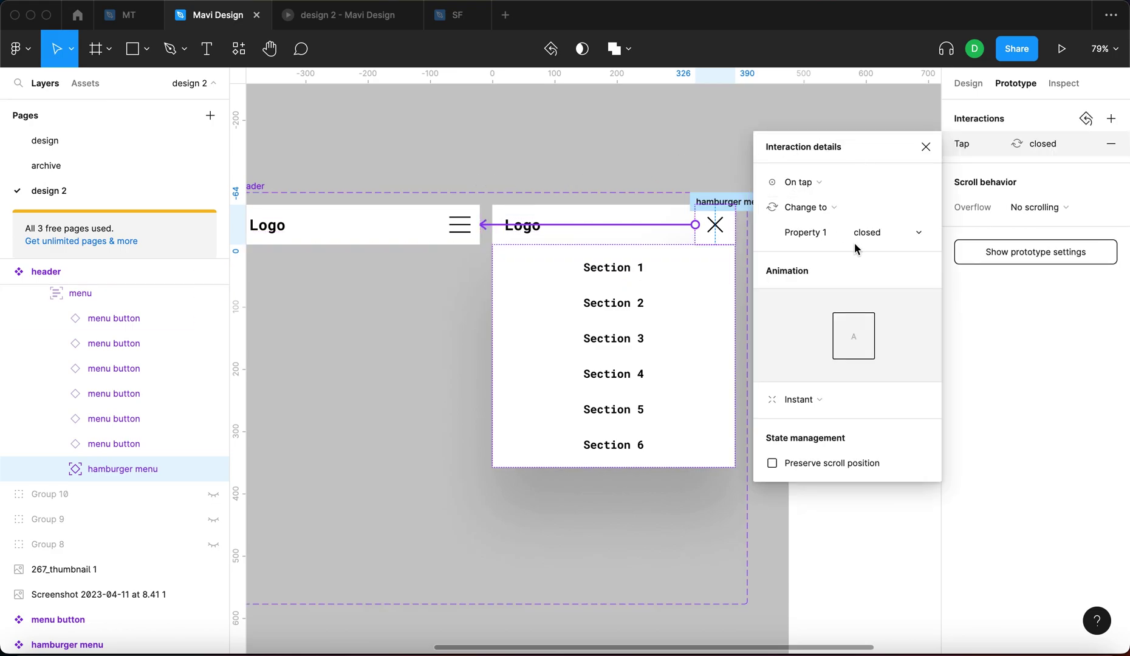
pyautogui.click(761, 126)
# - Test opening and closing the header menu in the prototype preview and return to the mobile one-pager frame
pyautogui.click(345, 16)
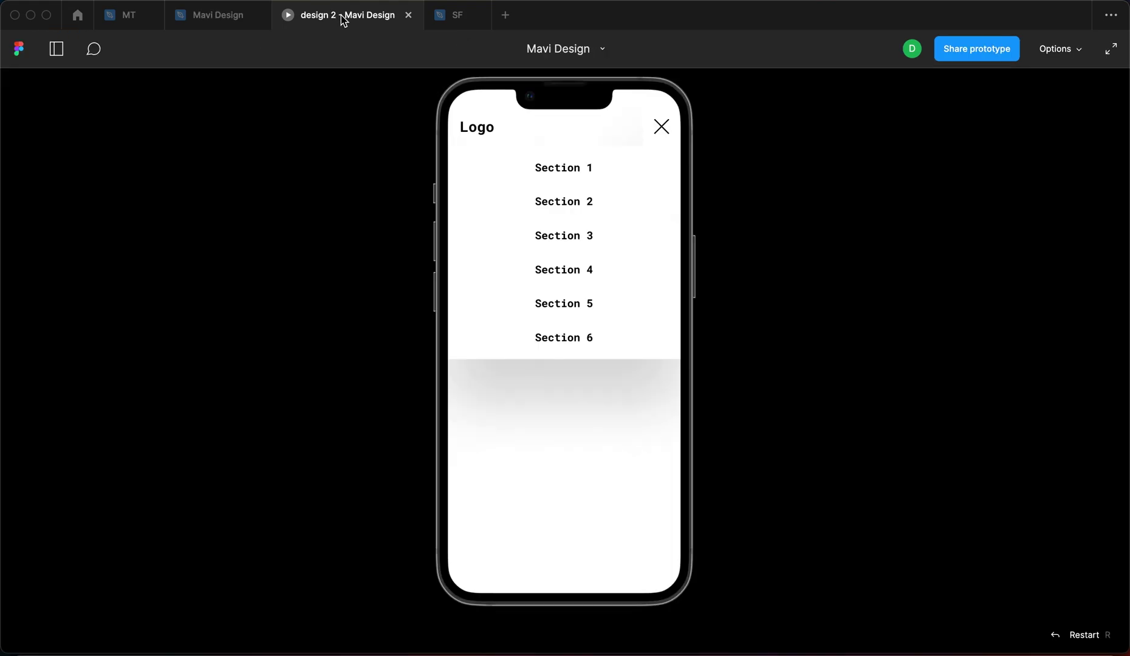
pyautogui.click(668, 133)
pyautogui.click(662, 127)
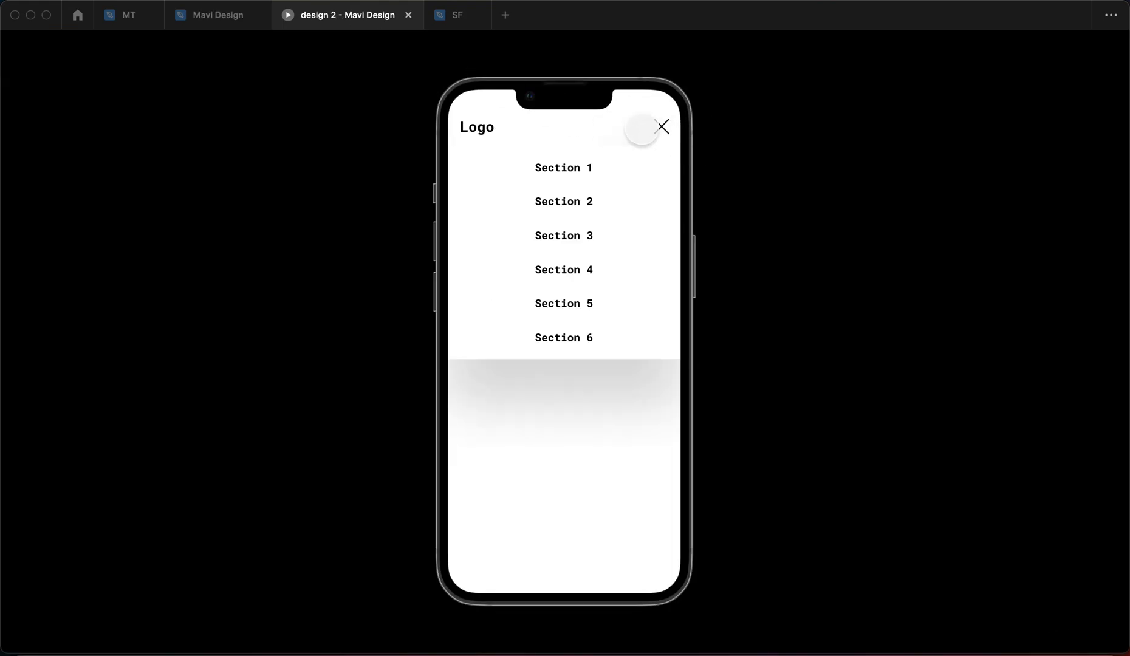
pyautogui.click(594, 201)
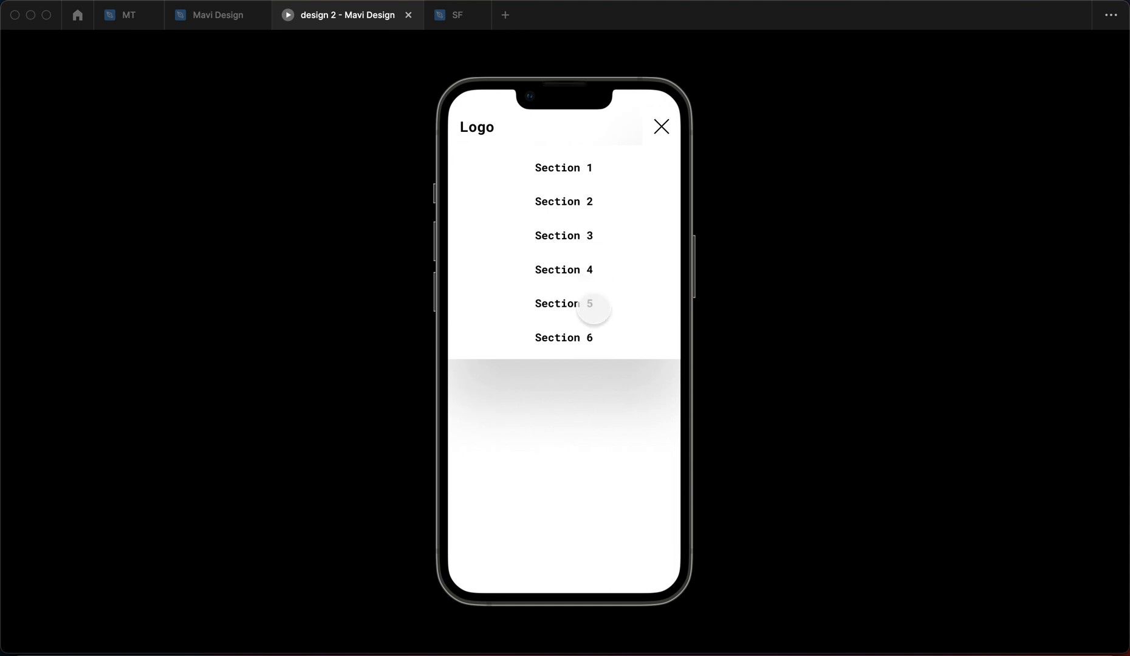
pyautogui.click(661, 126)
pyautogui.click(660, 126)
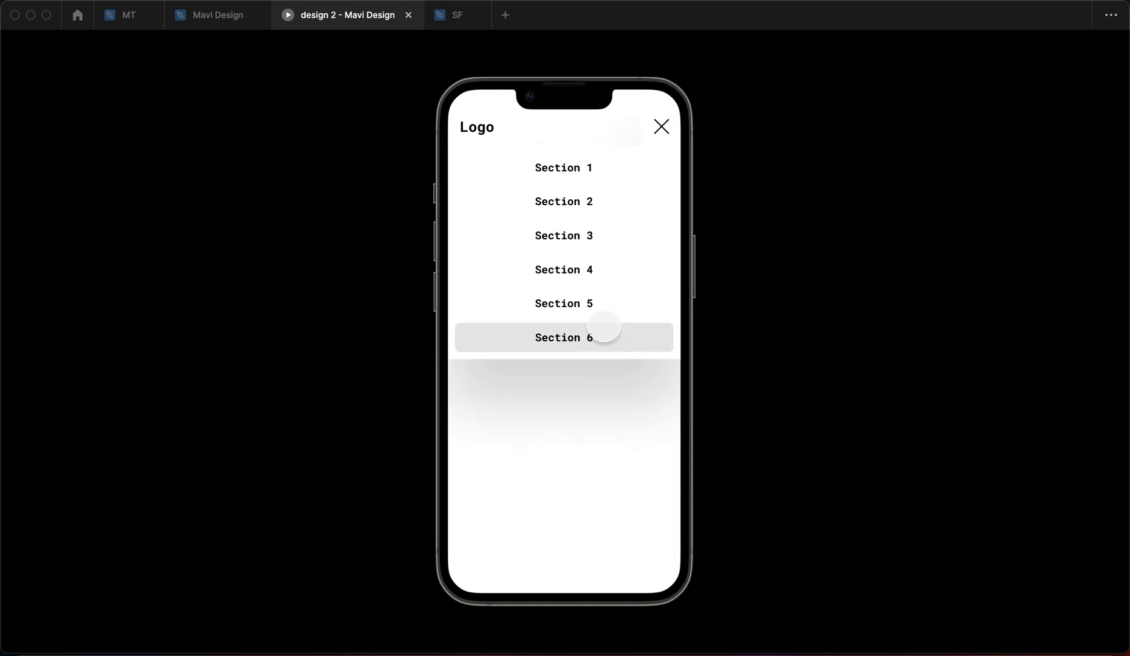
pyautogui.hotkey('ctrl', 'shift', 'Tab')
pyautogui.click(972, 90)
pyautogui.hscroll(5, 693, 155)
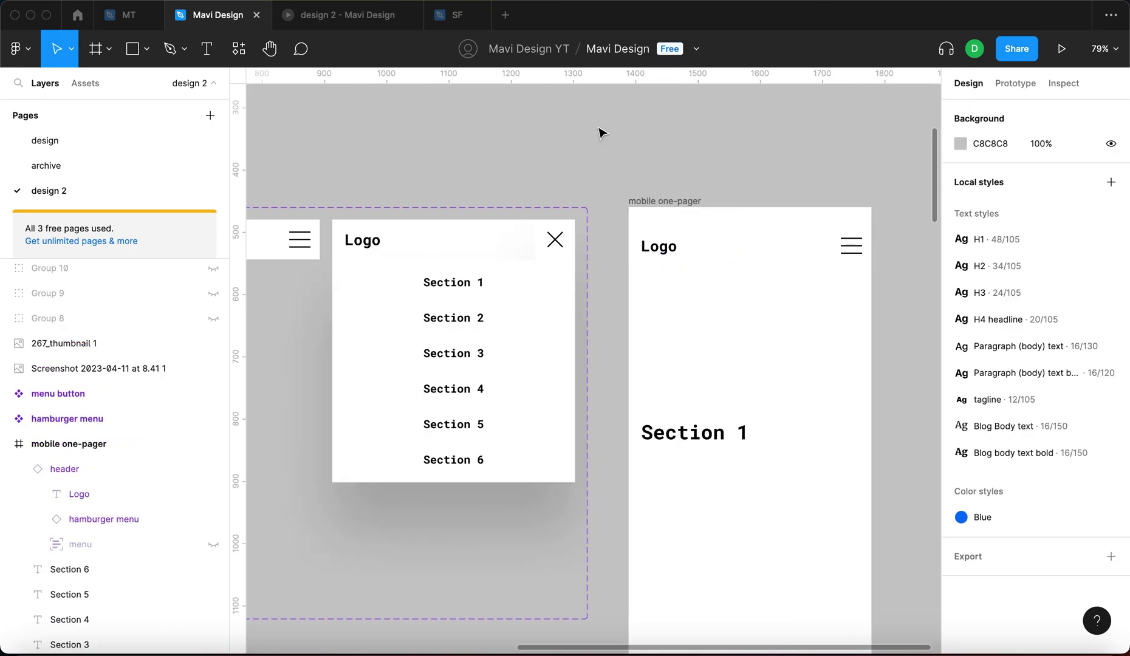
pyautogui.doubleClick(667, 253)
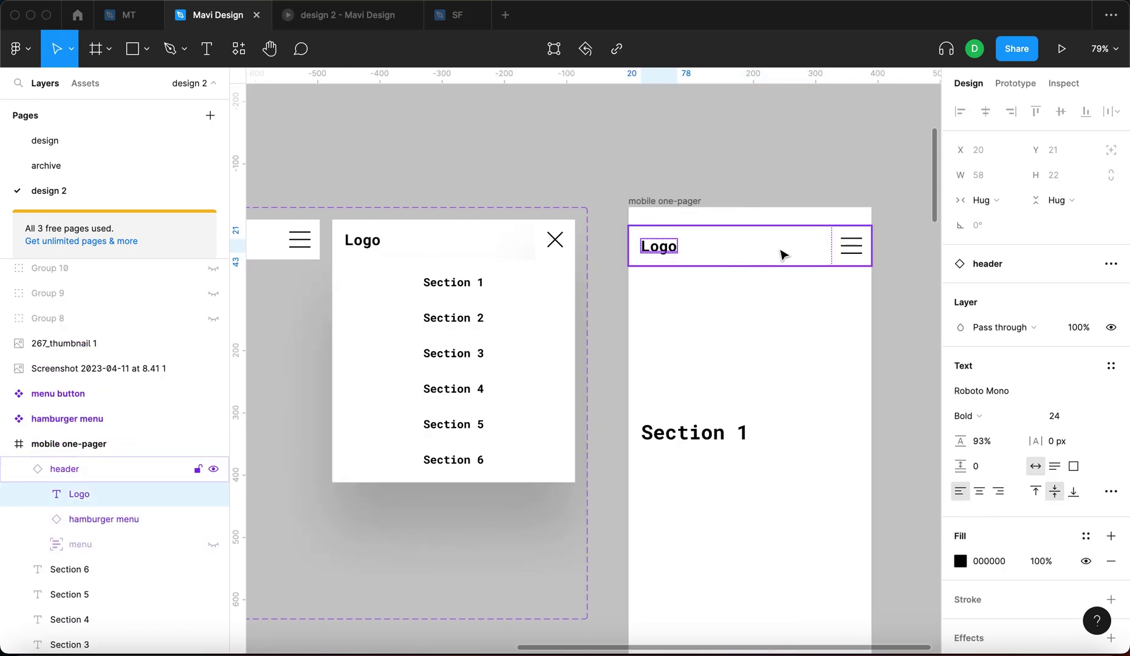
pyautogui.click(720, 164)
pyautogui.click(750, 434)
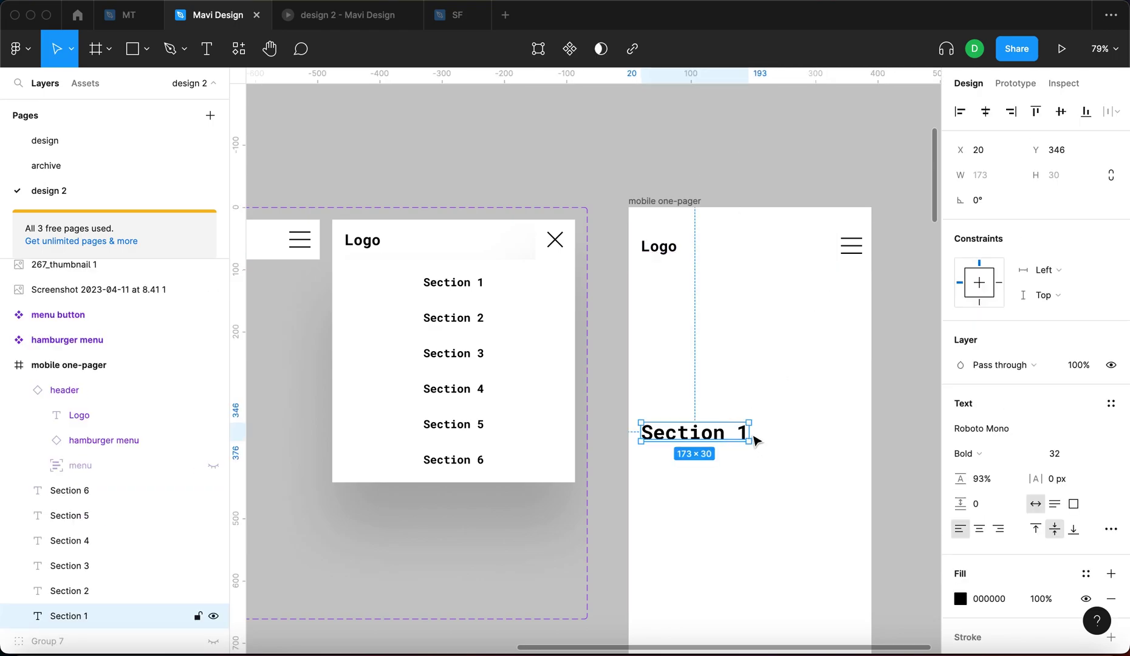
pyautogui.press('super+z')
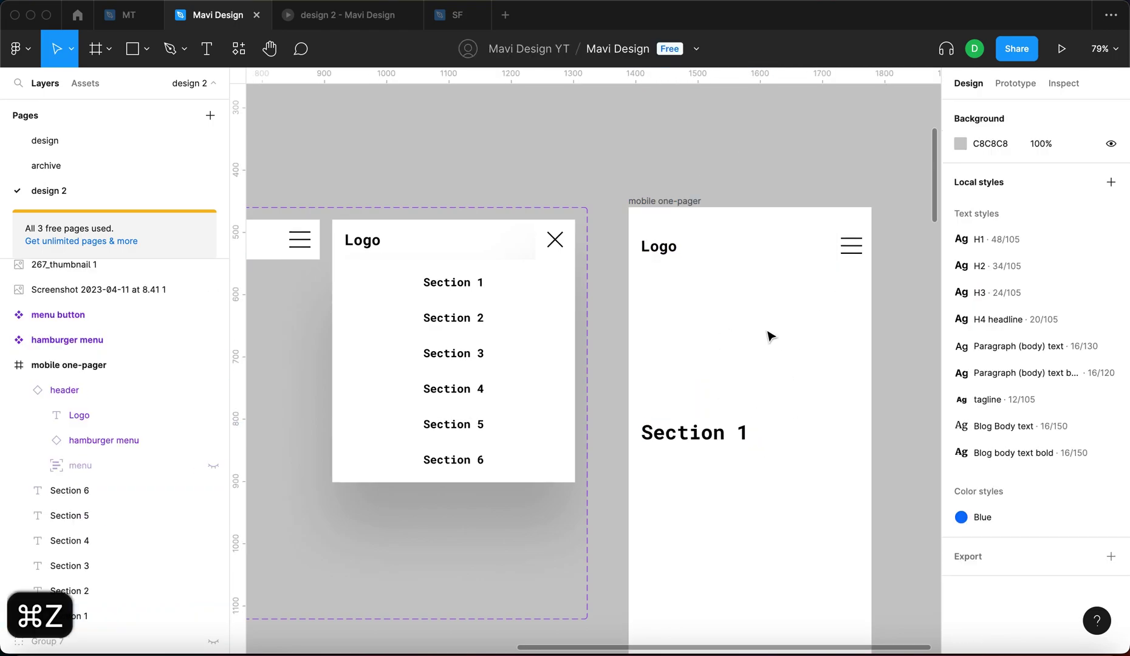
pyautogui.click(751, 230)
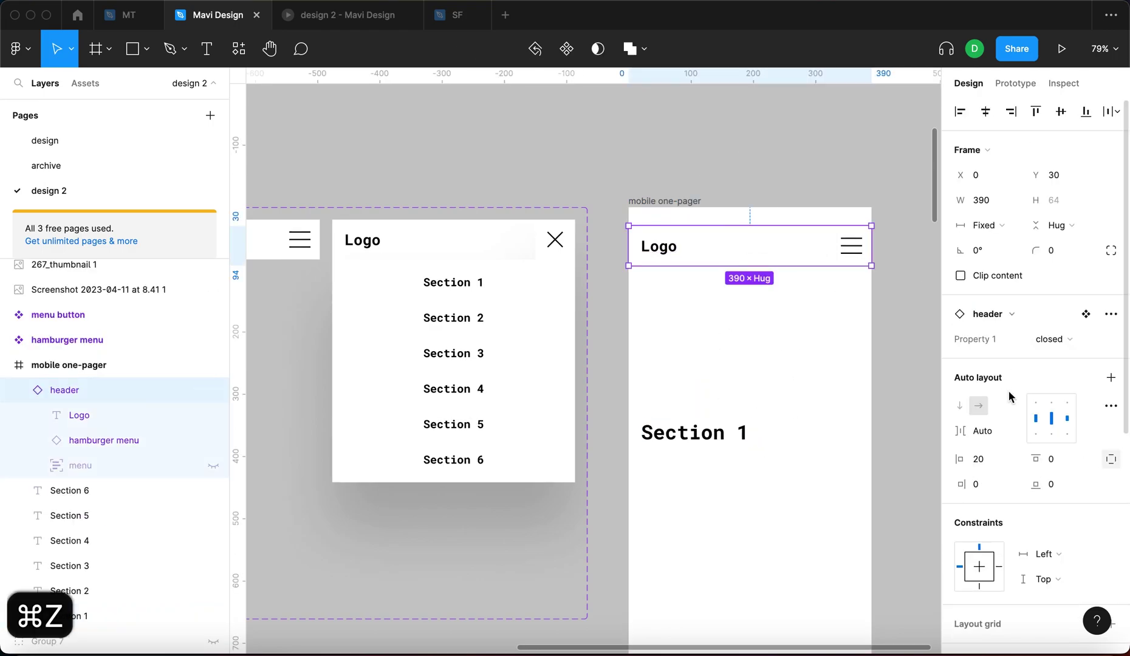
pyautogui.click(1070, 342)
pyautogui.click(1072, 338)
pyautogui.click(812, 342)
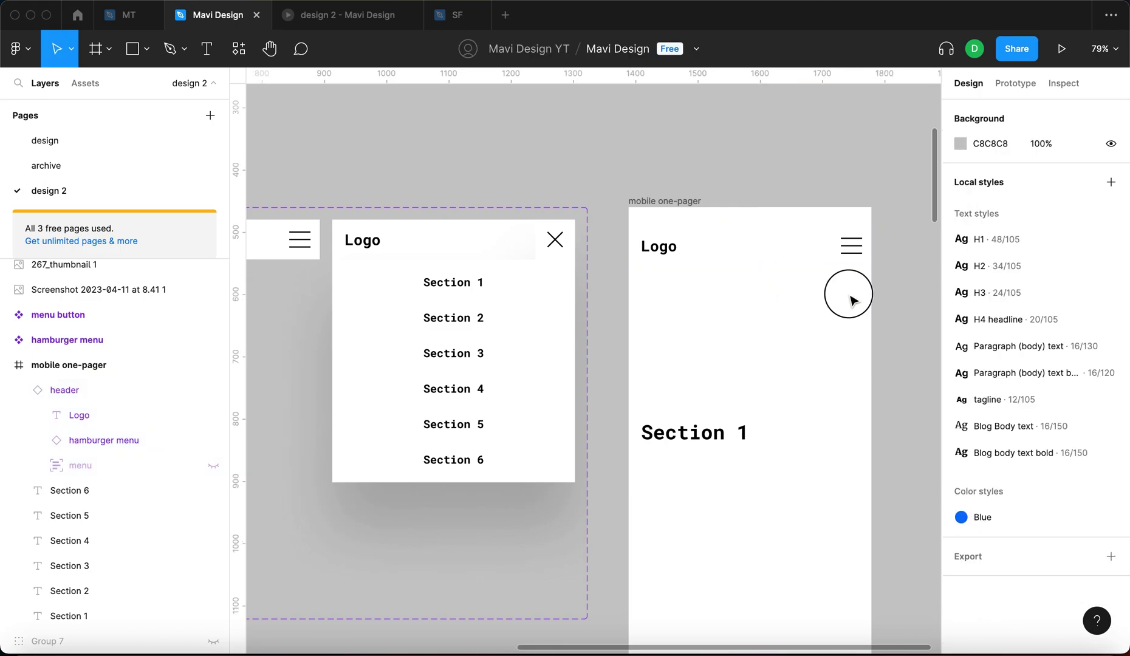
# - Switch the header instance on the mobile one-pager to its open variant
pyautogui.click(698, 246)
pyautogui.scroll(-5, 749, 320)
pyautogui.scroll(3, 748, 320)
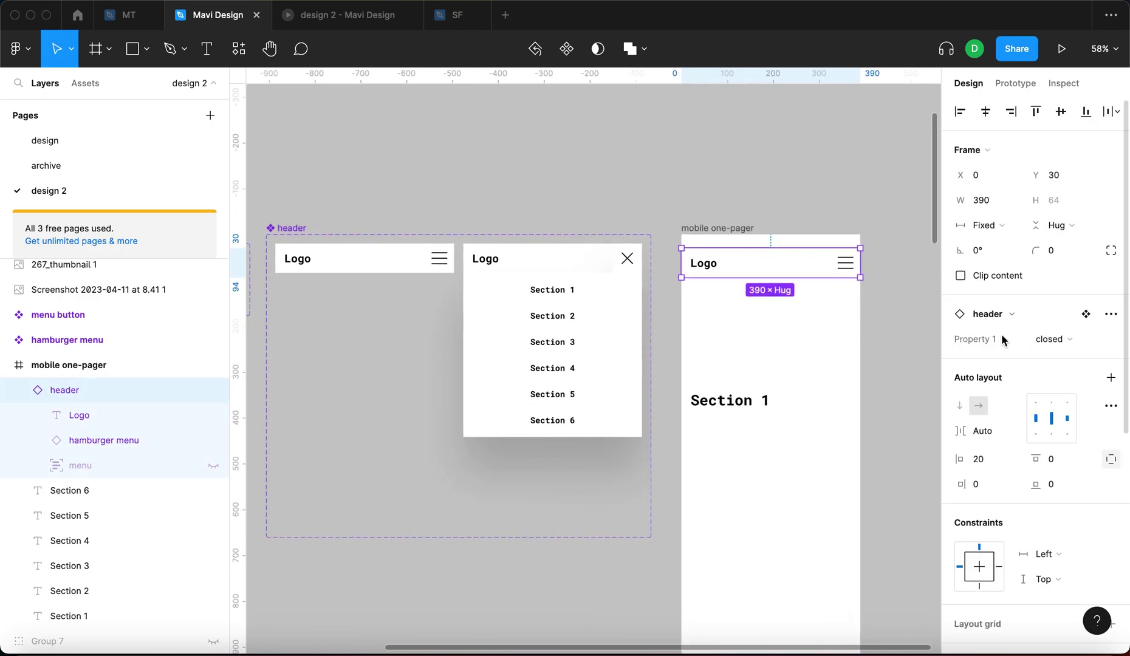
pyautogui.click(1061, 340)
pyautogui.click(1064, 356)
# - Add an On tap interaction to the Section 1 menu button on the one-pager that scrolls to Section 1
pyautogui.doubleClick(809, 327)
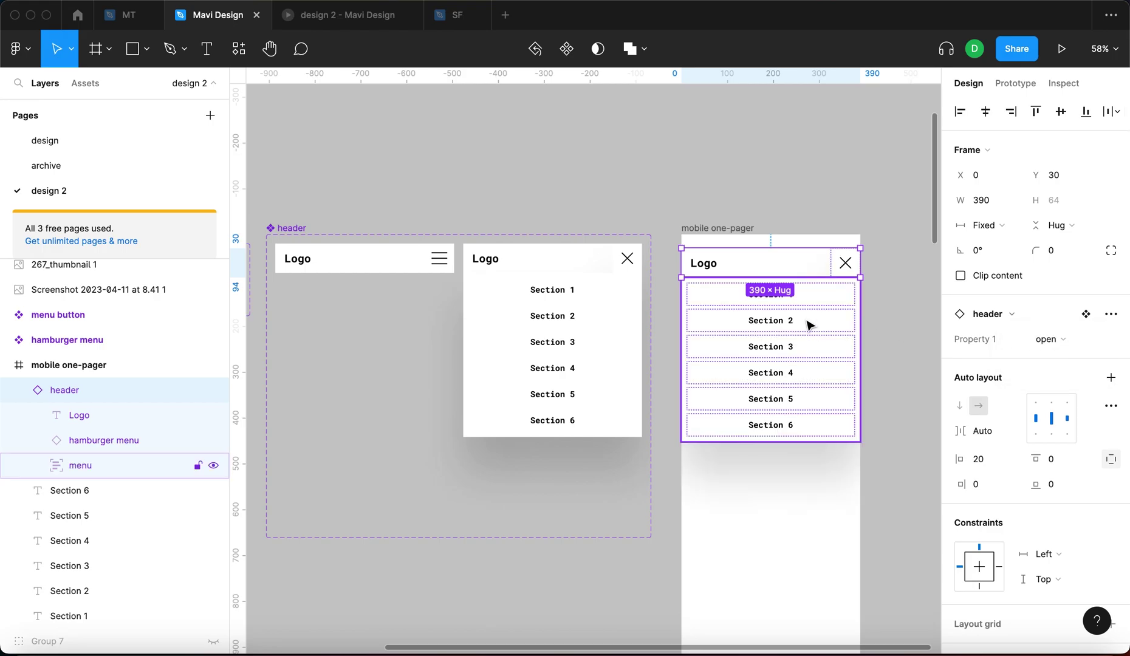
pyautogui.doubleClick(809, 328)
pyautogui.hotkey('shift', 'e')
pyautogui.scroll(1, 809, 328)
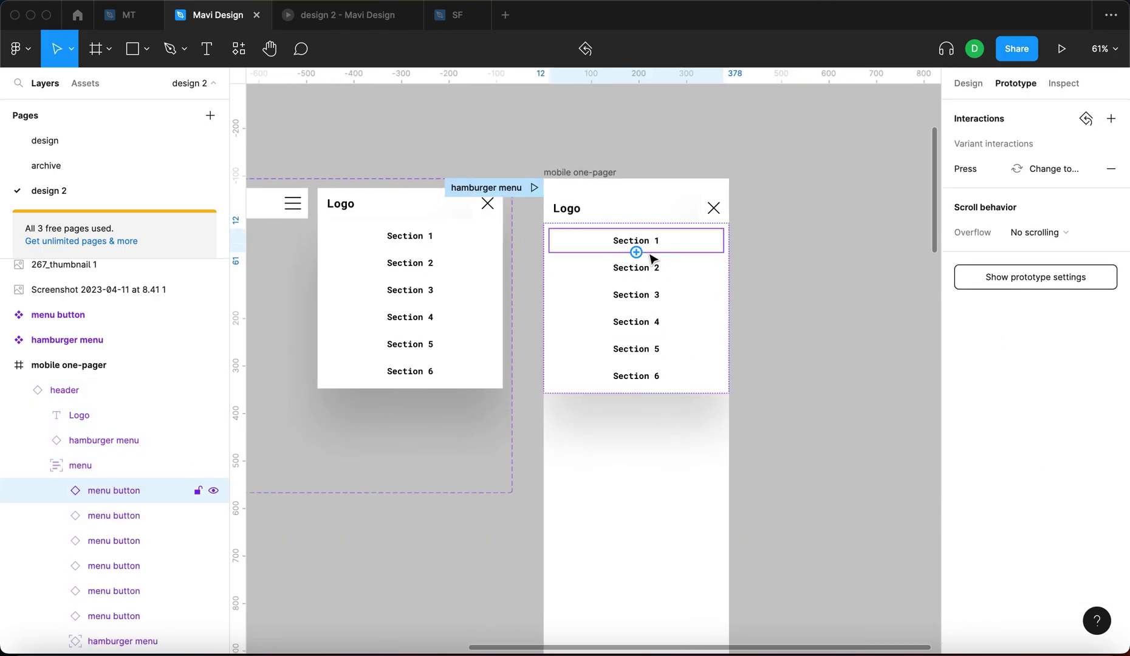
pyautogui.click(1119, 125)
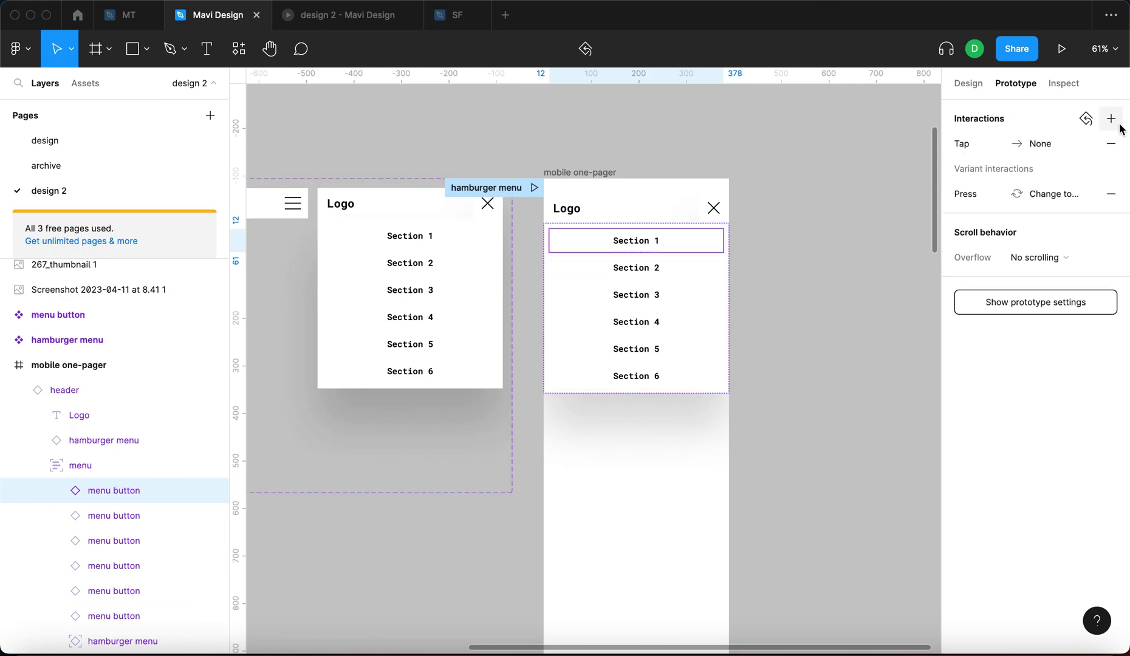
pyautogui.click(1031, 149)
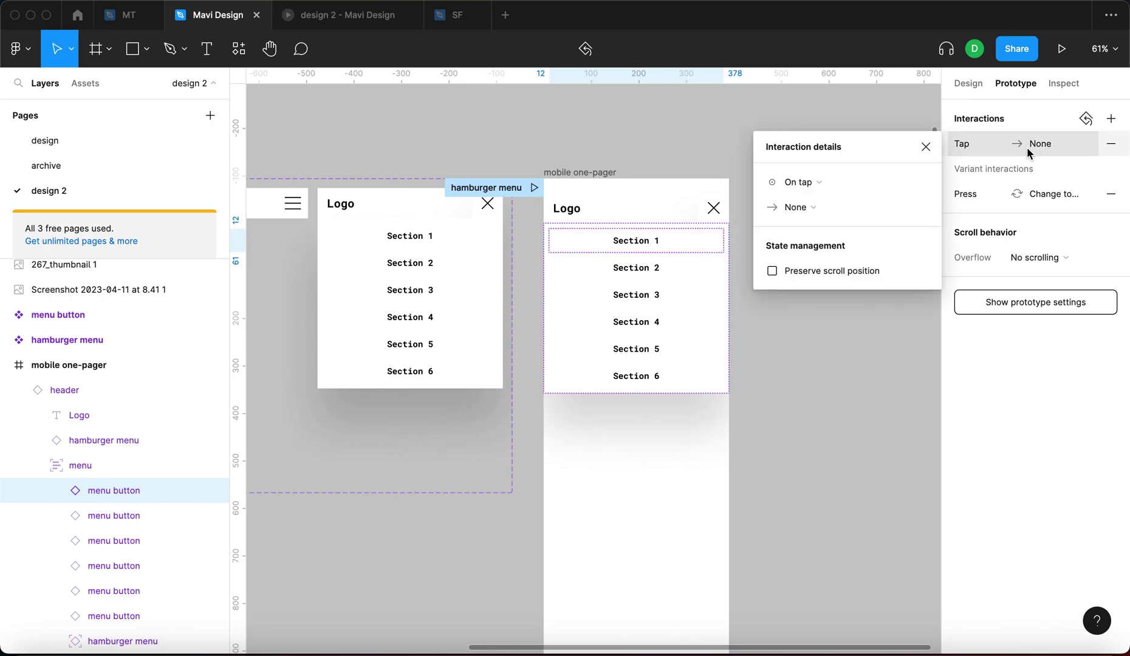
pyautogui.click(848, 207)
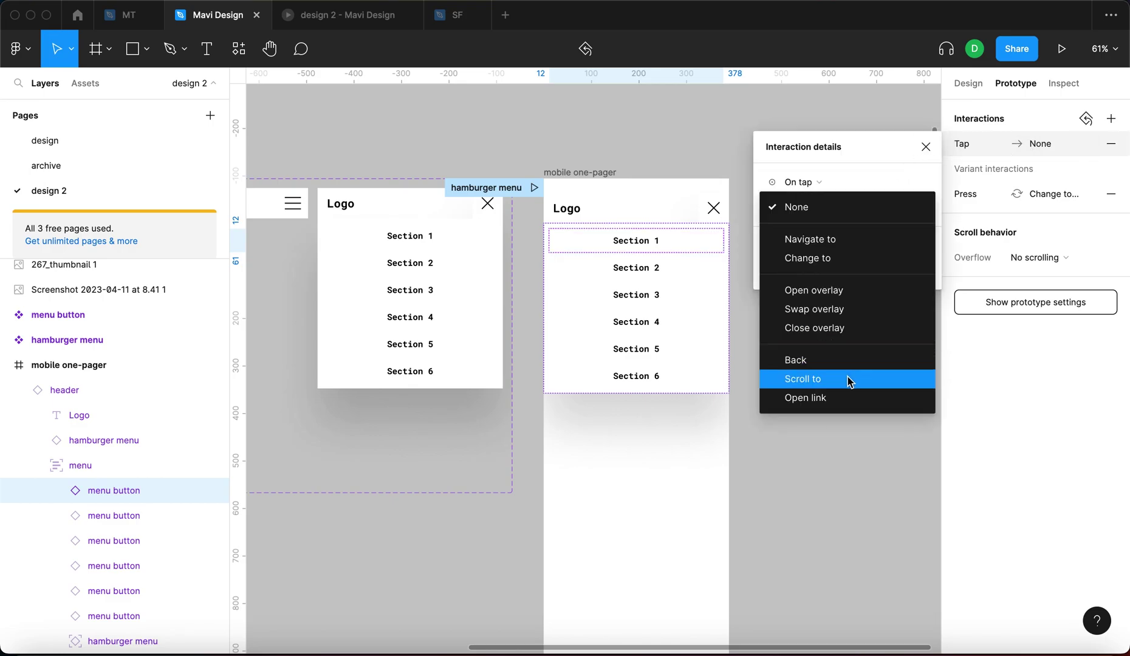
pyautogui.click(849, 379)
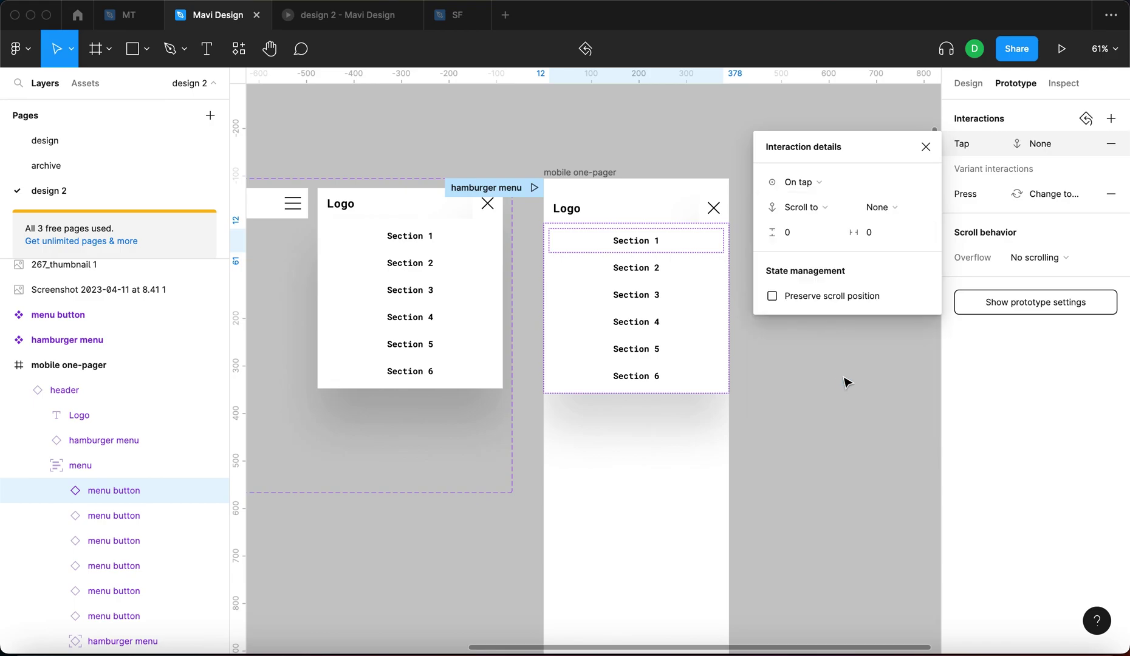
pyautogui.click(890, 207)
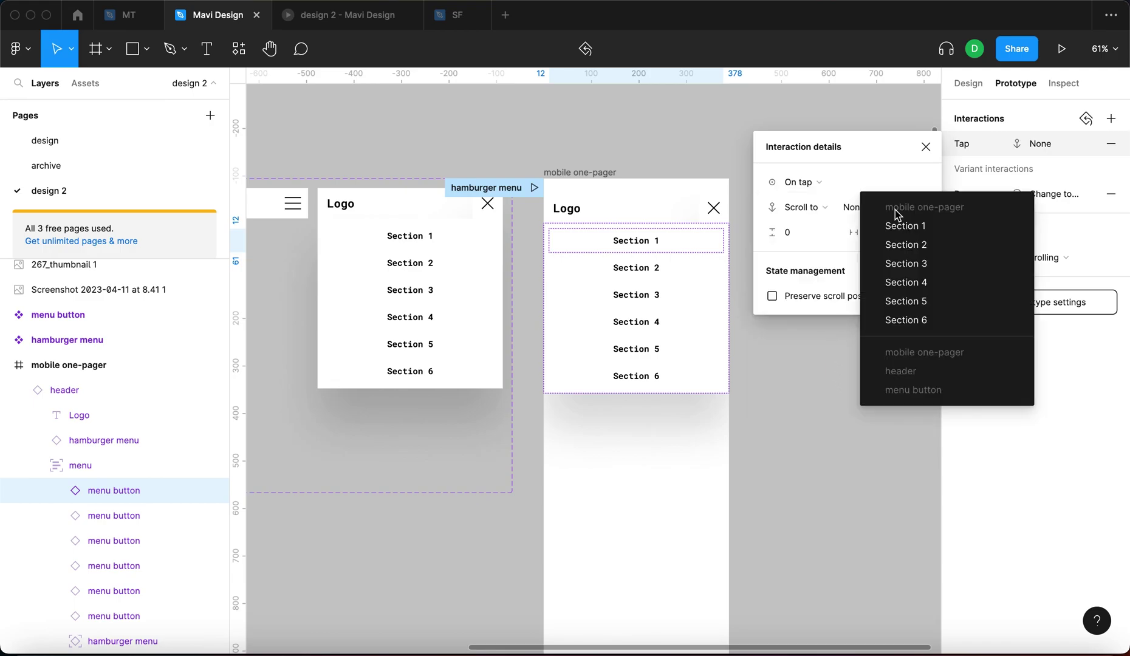
pyautogui.click(941, 228)
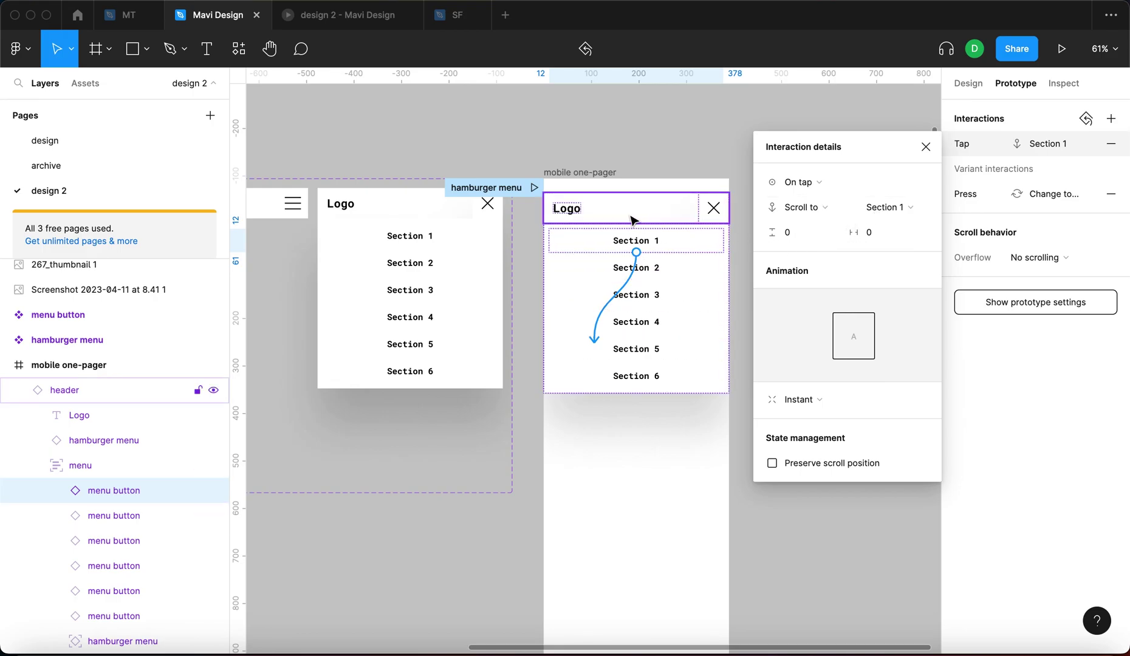
# - Set the vertical offset of the Section 1 menu button's Scroll to interaction to -120
pyautogui.click(650, 210)
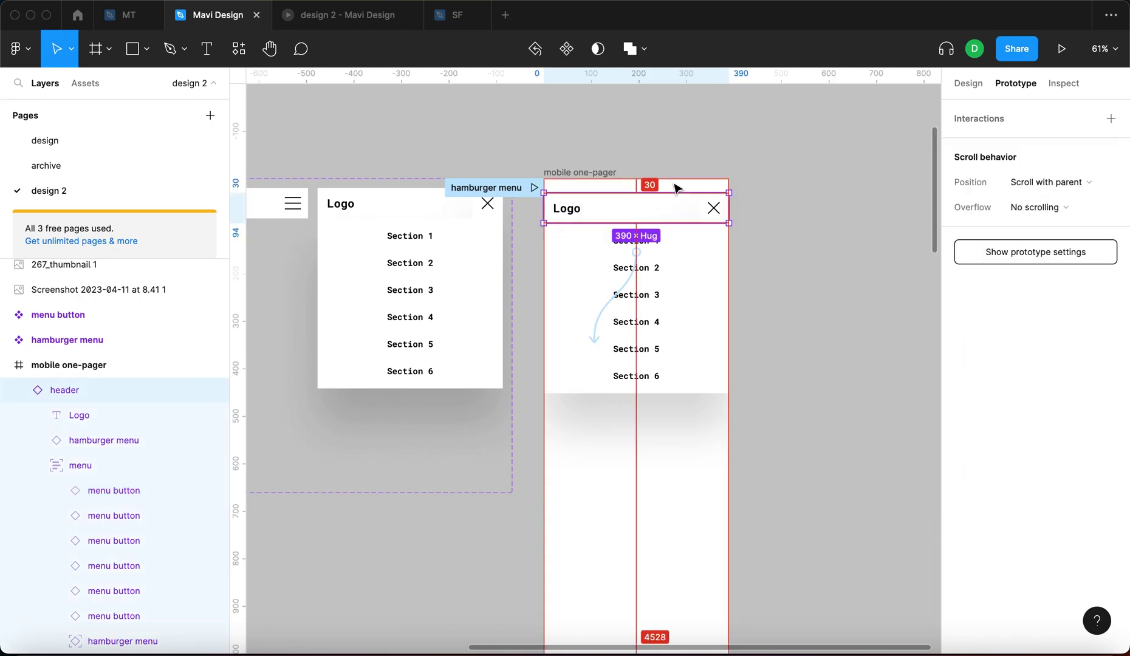
pyautogui.click(965, 84)
pyautogui.click(1015, 83)
pyautogui.click(638, 274)
pyautogui.click(635, 267)
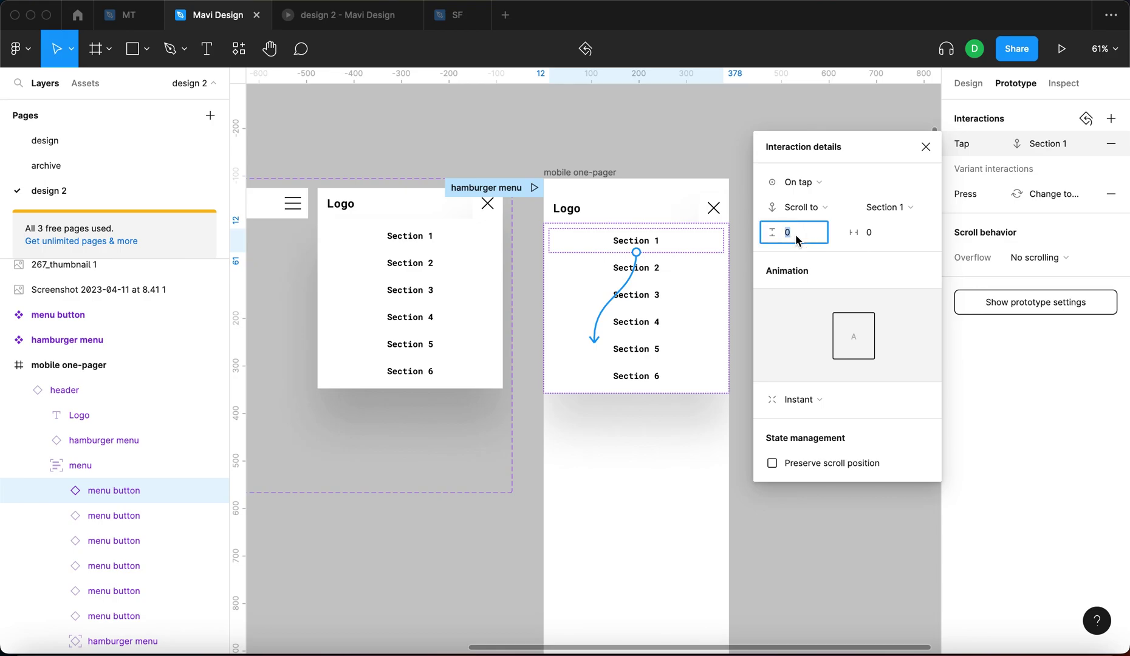
pyautogui.write('-120')
pyautogui.press('Return')
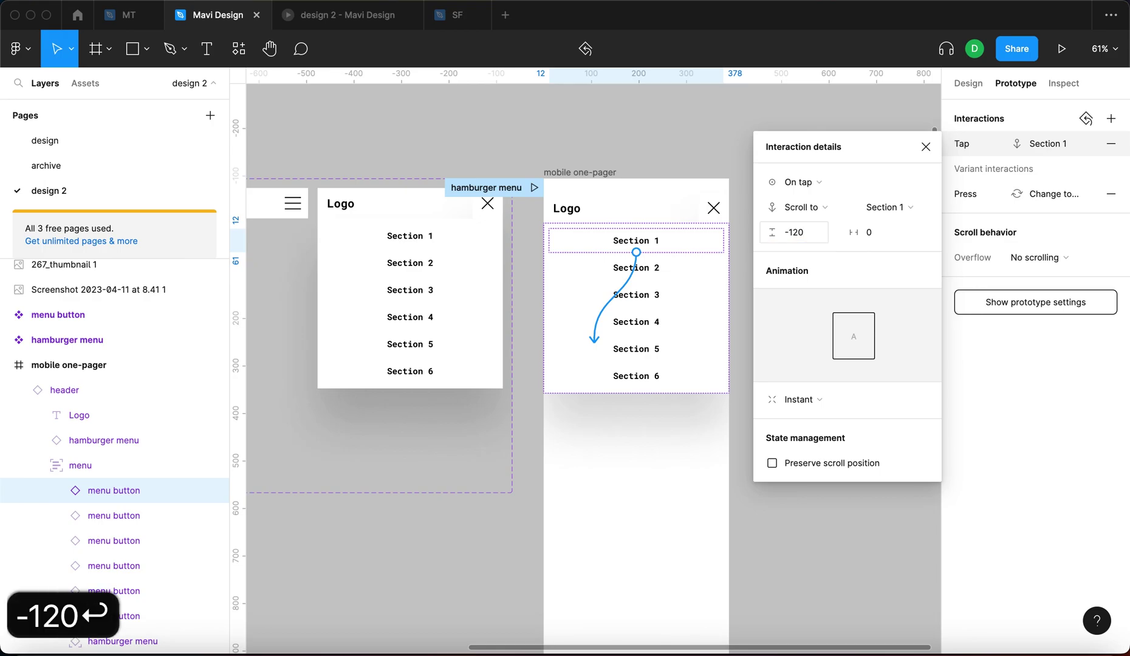
# - Set the animation of the Section 1 menu button's Scroll to interaction to Animate and close the interaction details
pyautogui.click(843, 401)
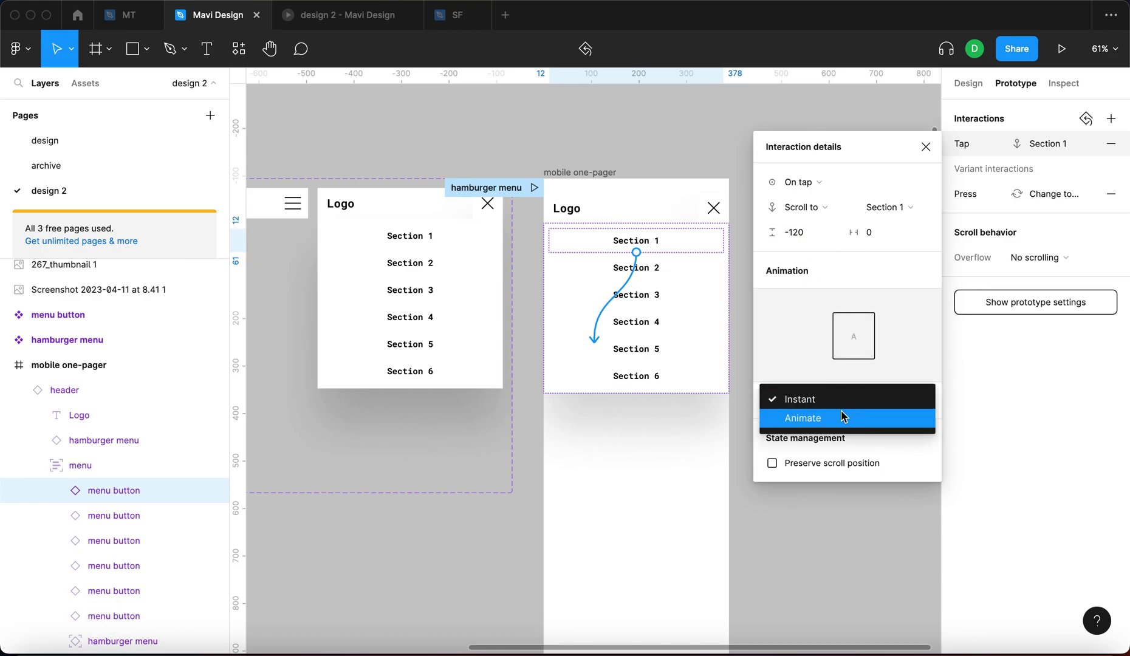
pyautogui.click(842, 417)
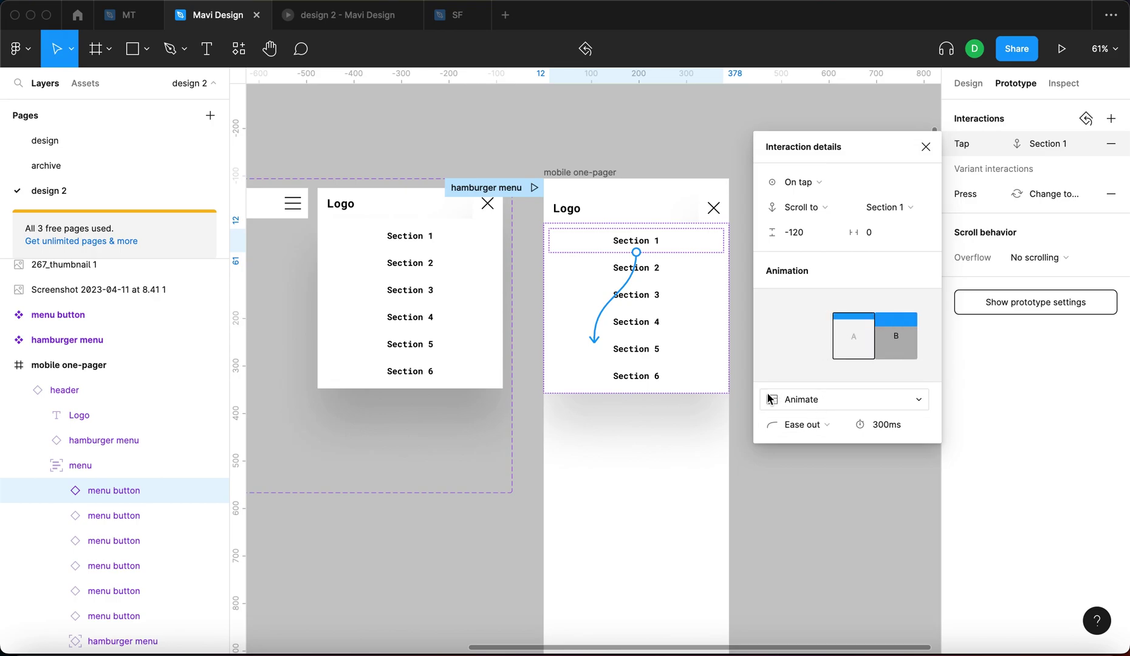
pyautogui.click(924, 147)
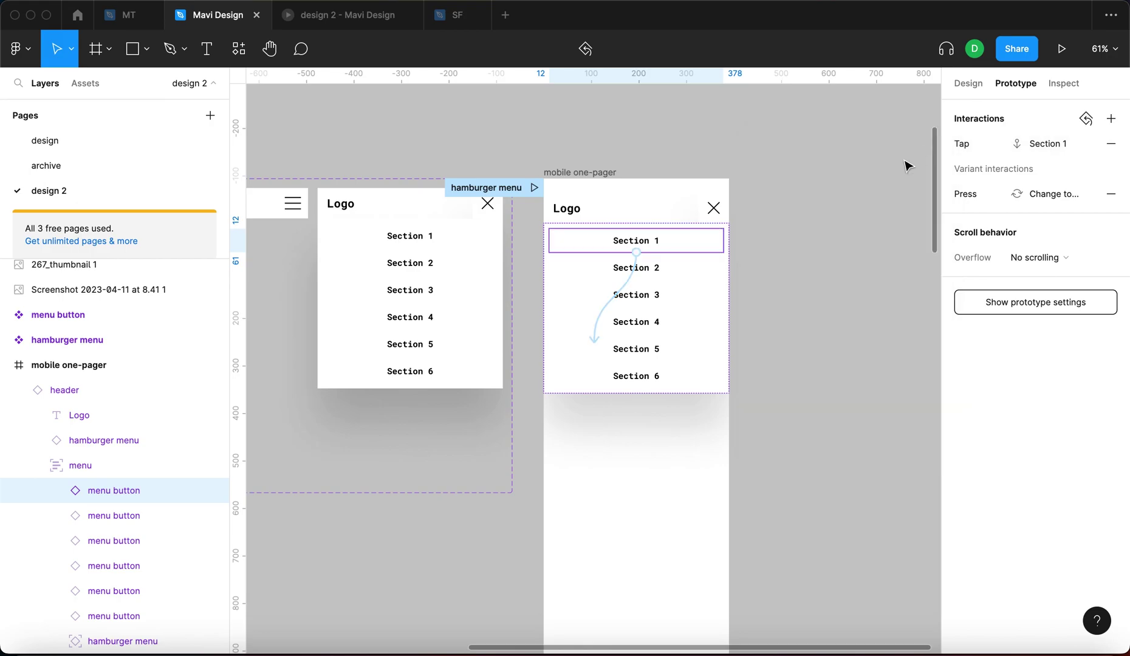
# - Add an On tap Scroll to interaction from the Section 2 menu button to Section 2 with a vertical offset of -120
pyautogui.click(710, 270)
pyautogui.scroll(-5, 699, 272)
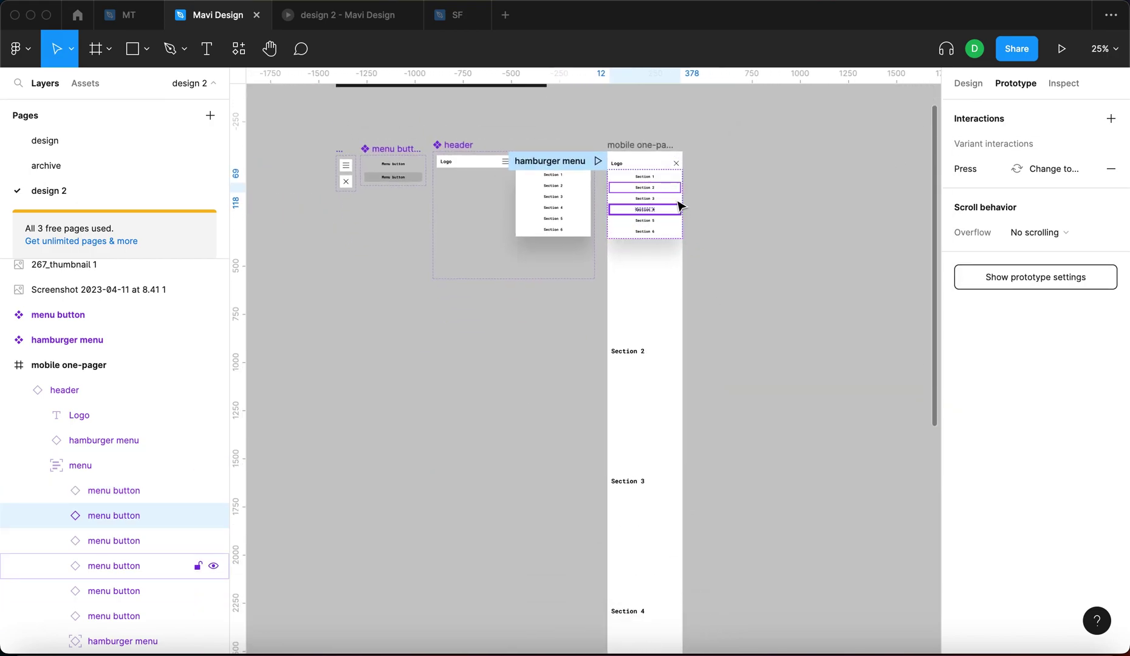
pyautogui.moveTo(679, 187); pyautogui.dragTo(628, 351)
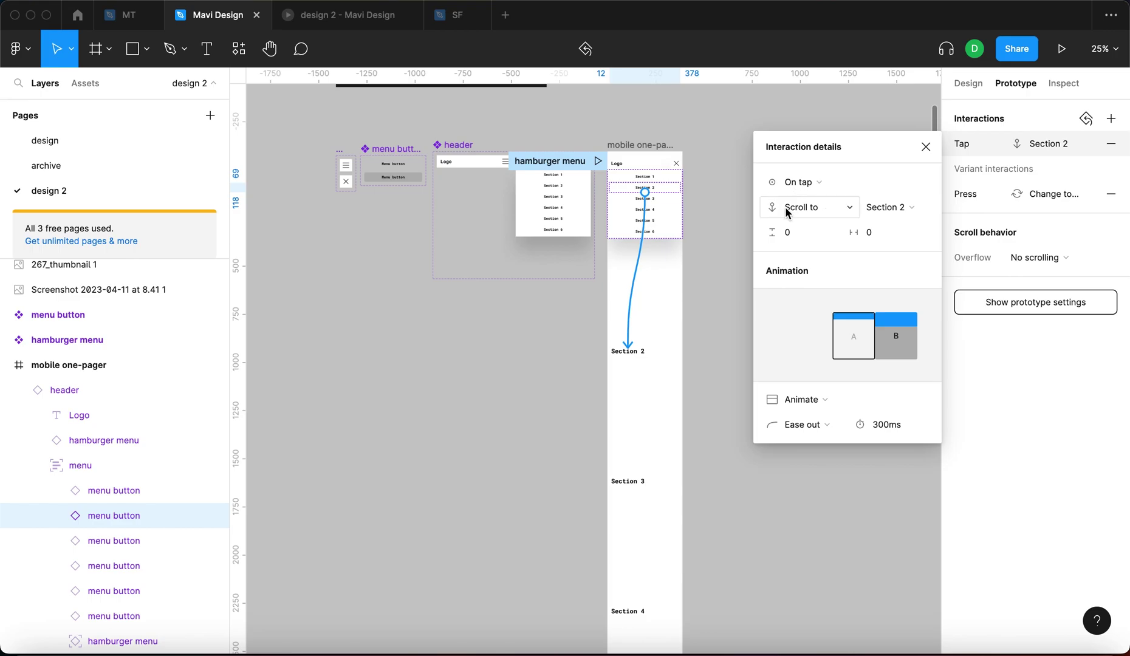
pyautogui.click(815, 235)
pyautogui.write('-120')
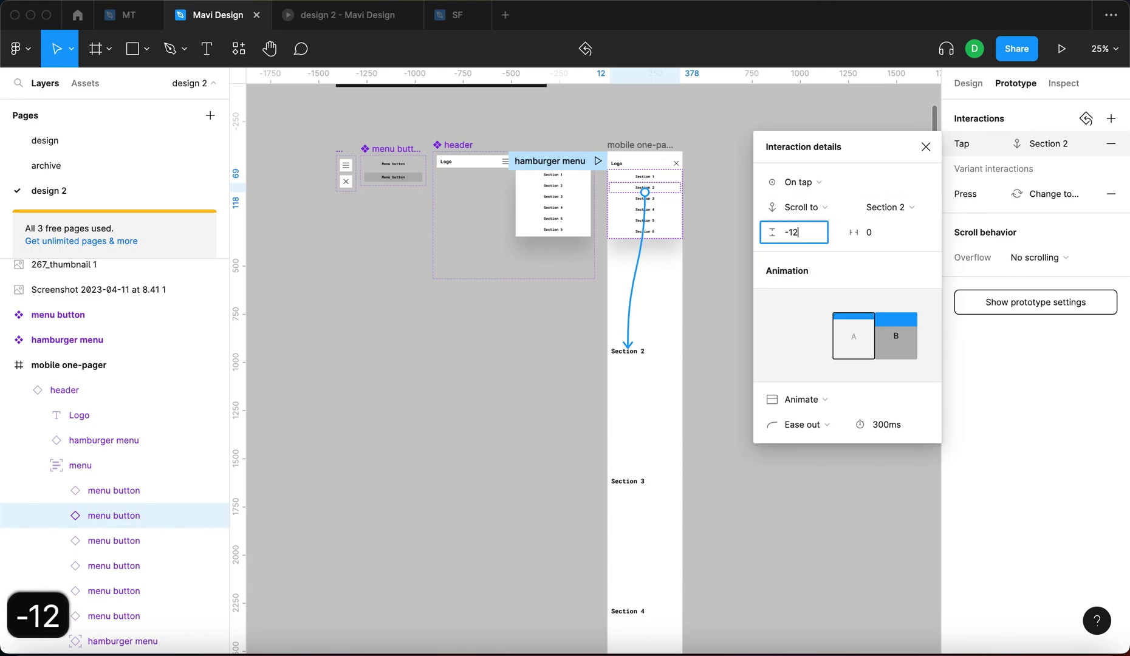
pyautogui.press('Return')
# - Make the Section 3 menu button scroll to the Section 3 heading on tap with a vertical offset of -120
pyautogui.click(668, 200)
pyautogui.moveTo(680, 199); pyautogui.dragTo(614, 483)
pyautogui.click(795, 231)
pyautogui.write('-120')
pyautogui.press('Return')
# - Connect the Section 4 menu button to the Section 4 heading with a Scroll to interaction and a vertical offset of -120
pyautogui.click(667, 209)
pyautogui.moveTo(680, 209); pyautogui.dragTo(627, 497)
pyautogui.scroll(-3, 661, 469)
pyautogui.click(793, 232)
pyautogui.write('-1')
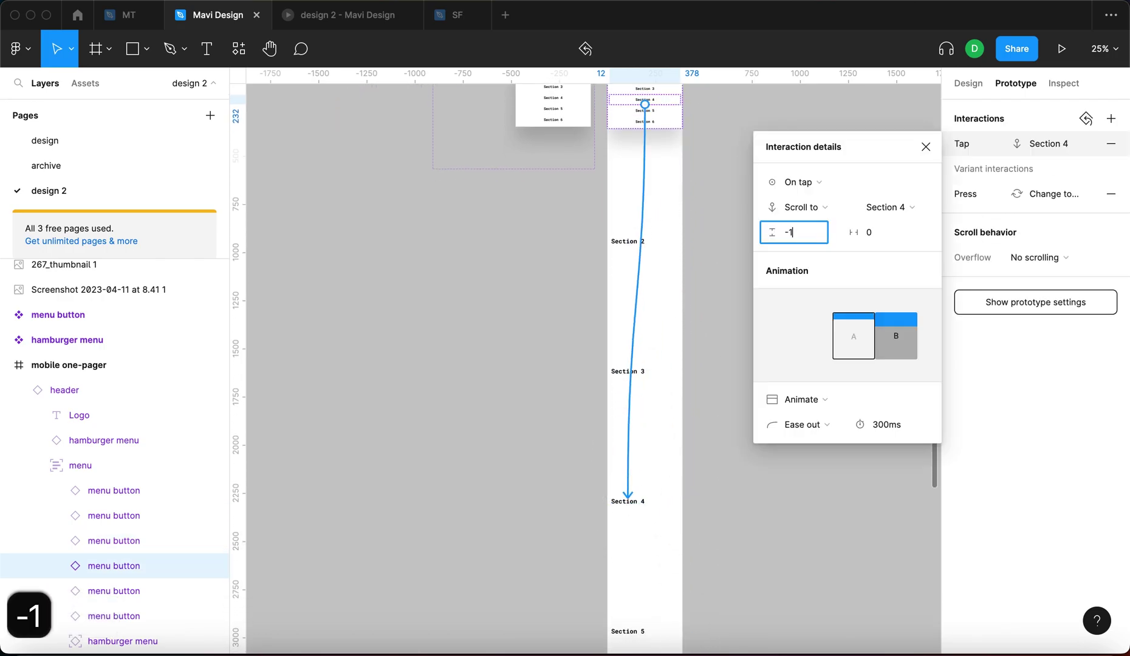
pyautogui.write('20')
pyautogui.press('Return')
# - Link the Section 5 and Section 6 menu buttons to their matching headings with Scroll to interactions offset vertically by -120
pyautogui.click(644, 110)
pyautogui.moveTo(681, 111); pyautogui.dragTo(639, 473)
pyautogui.click(644, 122)
pyautogui.click(860, 233)
pyautogui.write('-120')
pyautogui.press('Return')
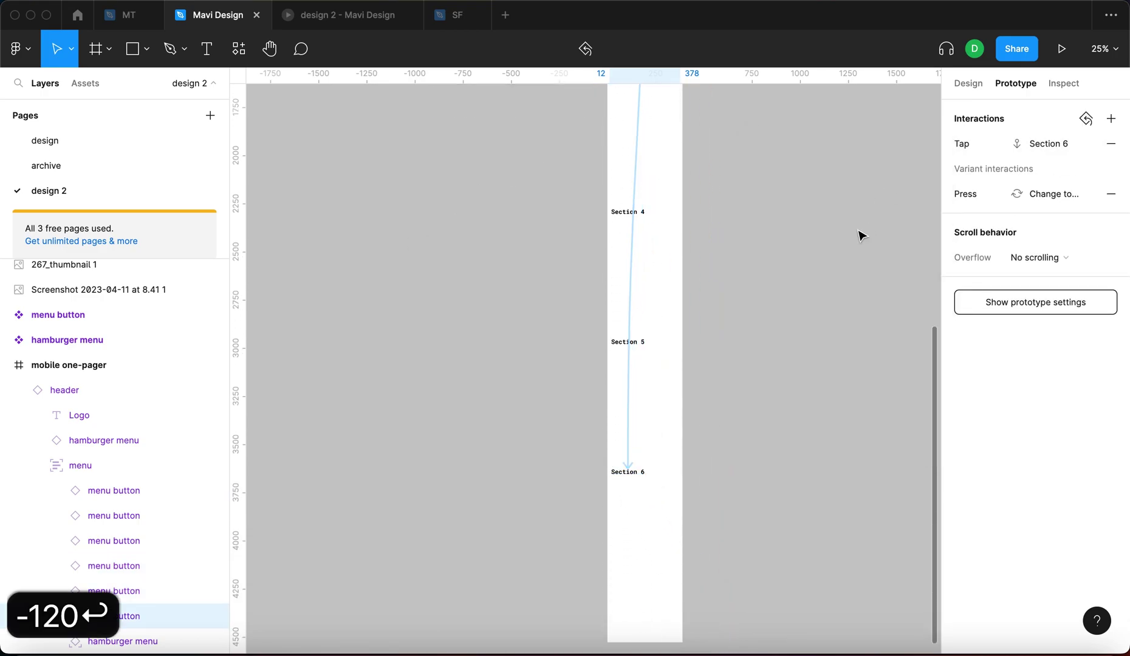
pyautogui.scroll(7, 838, 279)
pyautogui.press('Escape')
pyautogui.click(771, 227)
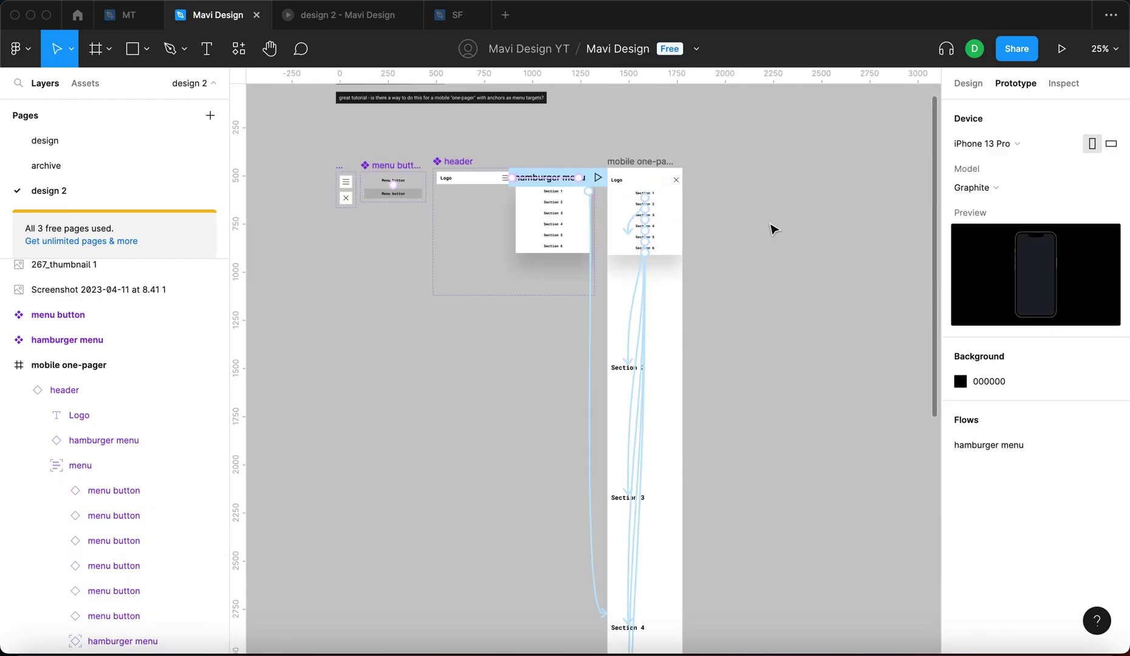
# - Set the scroll behavior position of the header instance on the mobile one-pager to Fixed (stay in place)
pyautogui.hotkey('ctrl', 'z')
pyautogui.hotkey('shift', '2')
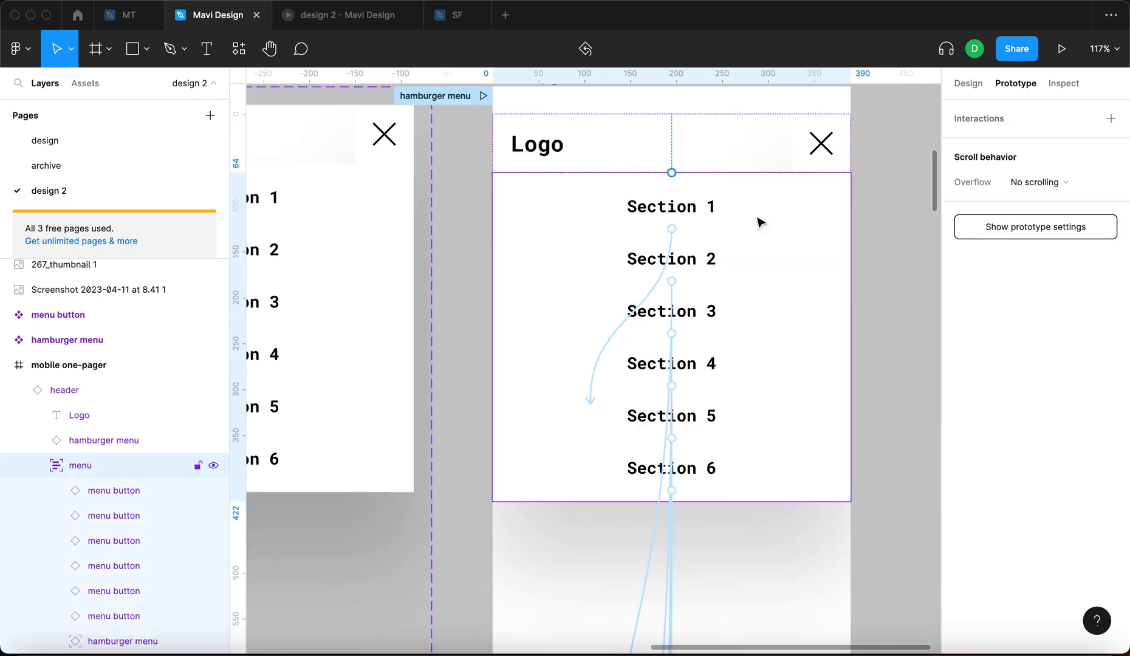
pyautogui.scroll(-5, 759, 221)
pyautogui.click(976, 85)
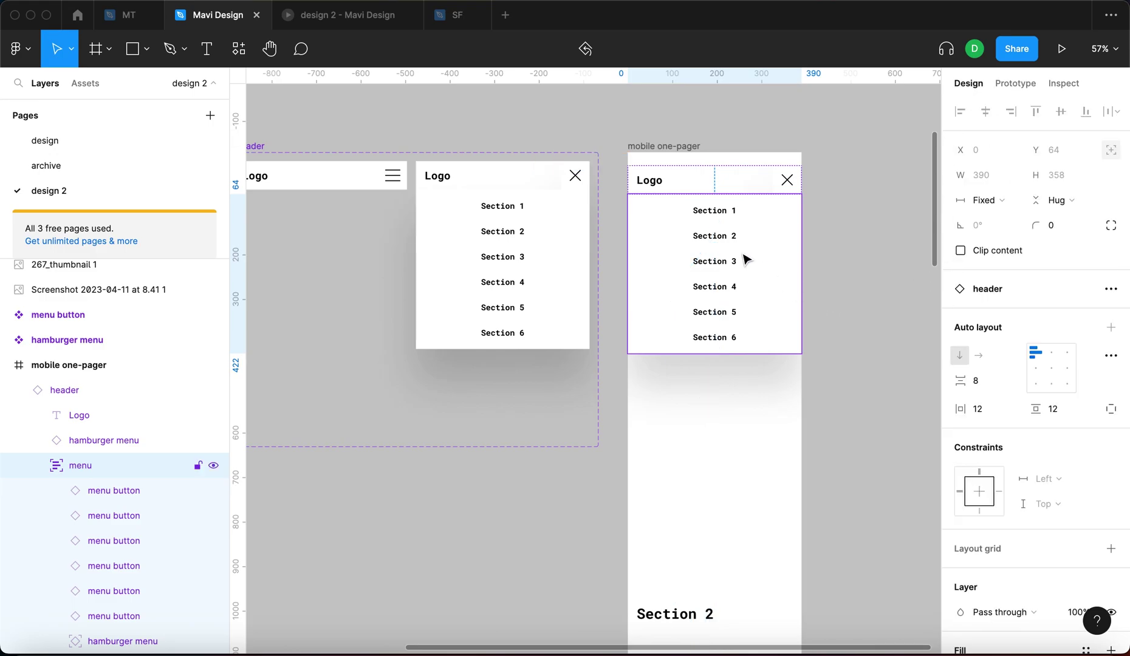
pyautogui.press('Escape')
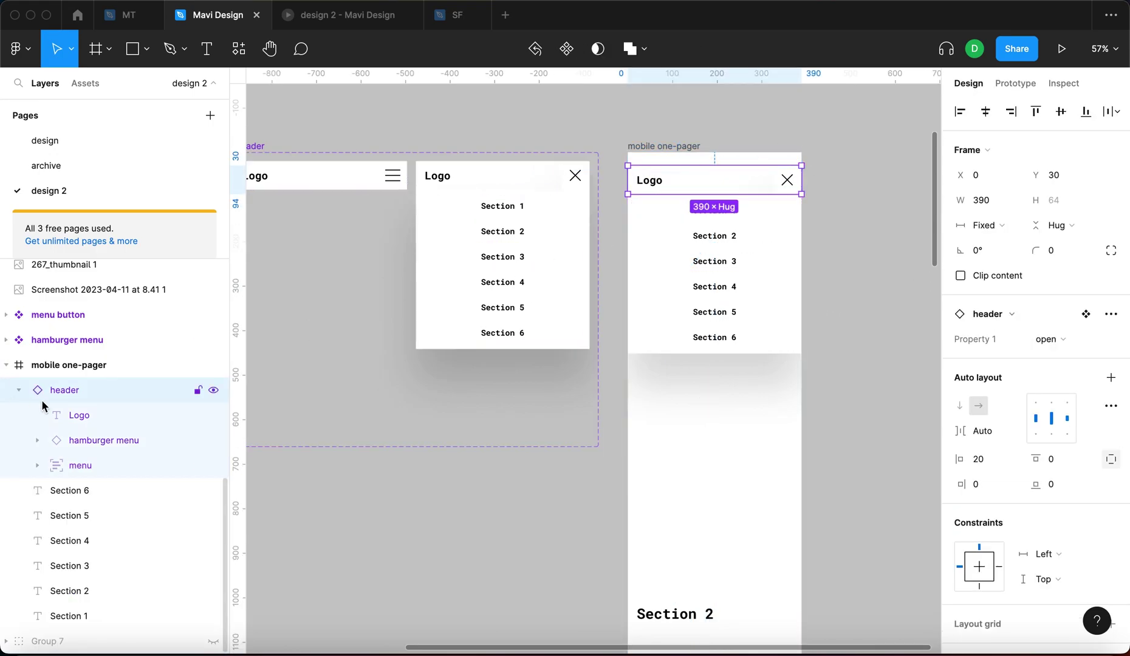
pyautogui.click(1019, 87)
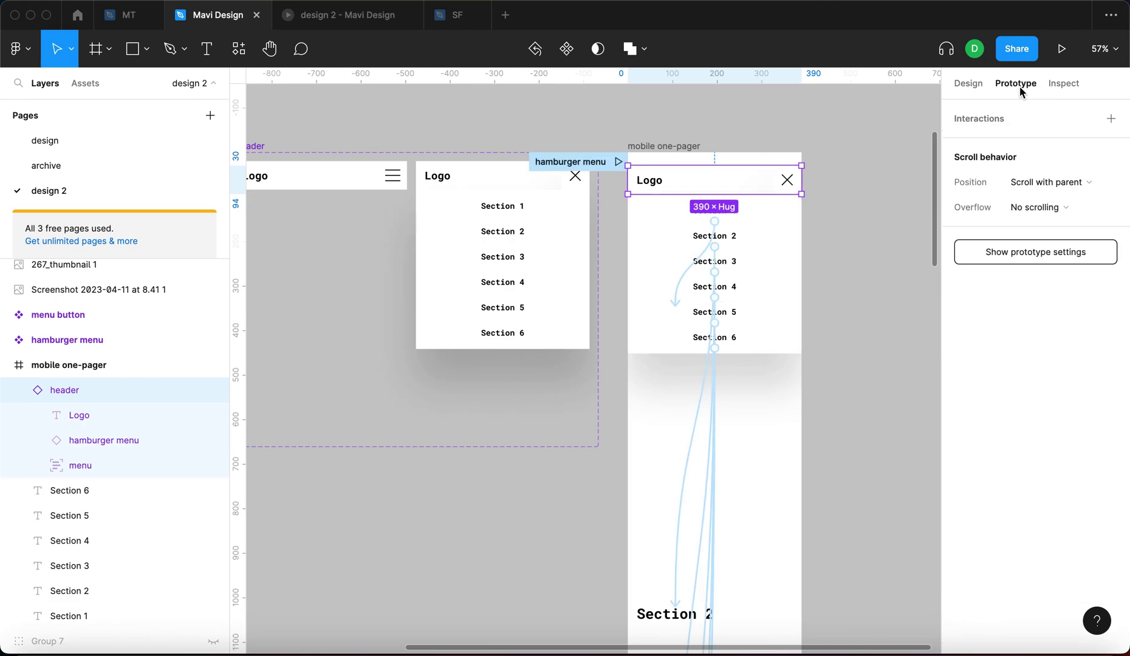
pyautogui.click(1045, 188)
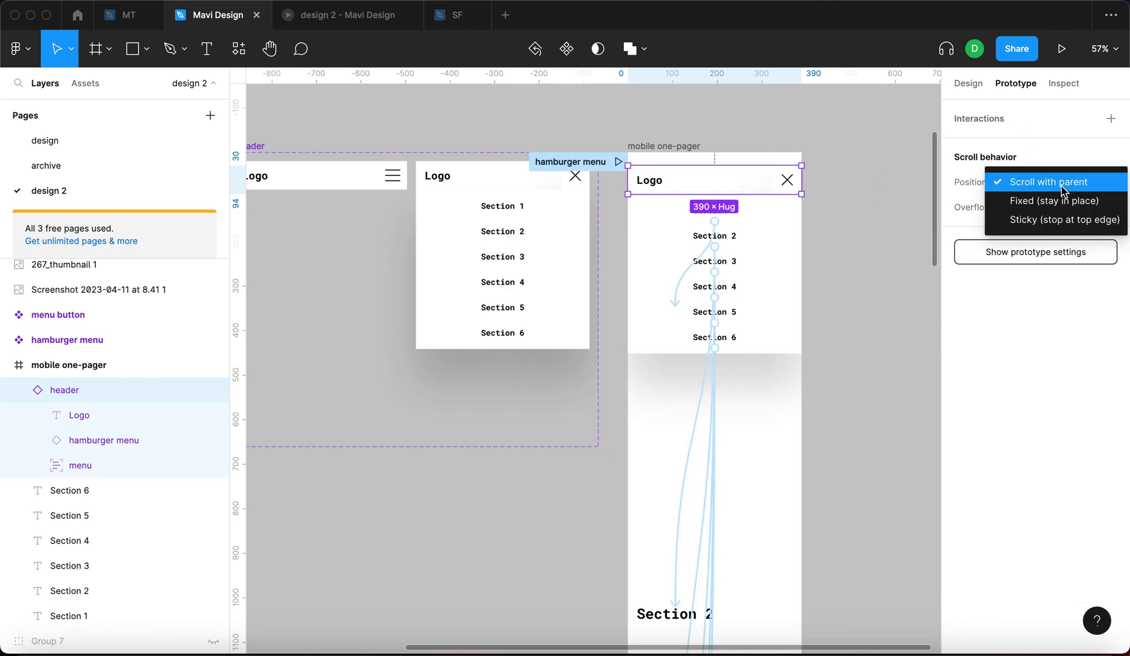
pyautogui.click(1087, 208)
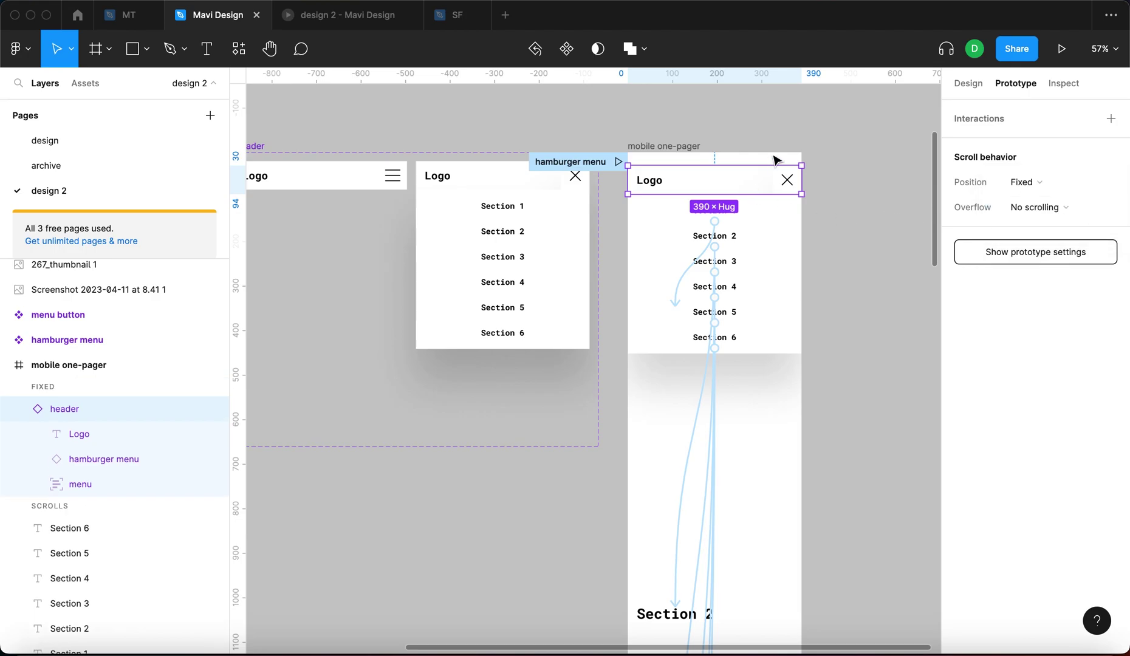
# - Switch the header instance on the mobile one-pager back to its closed variant
pyautogui.click(962, 85)
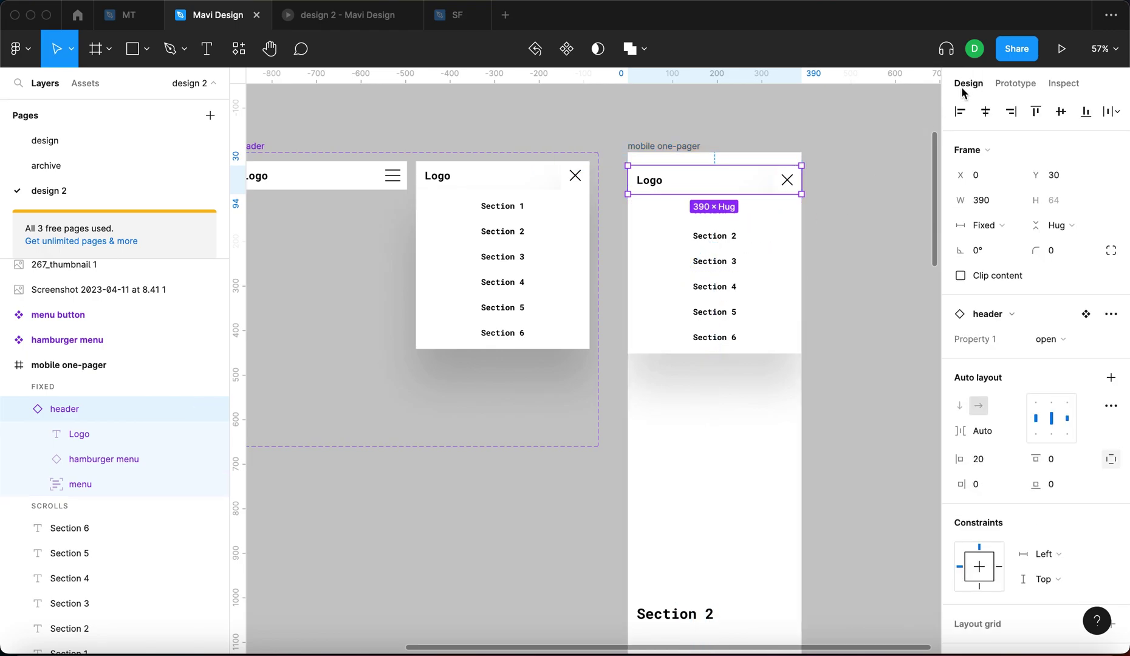
pyautogui.scroll(2, 833, 234)
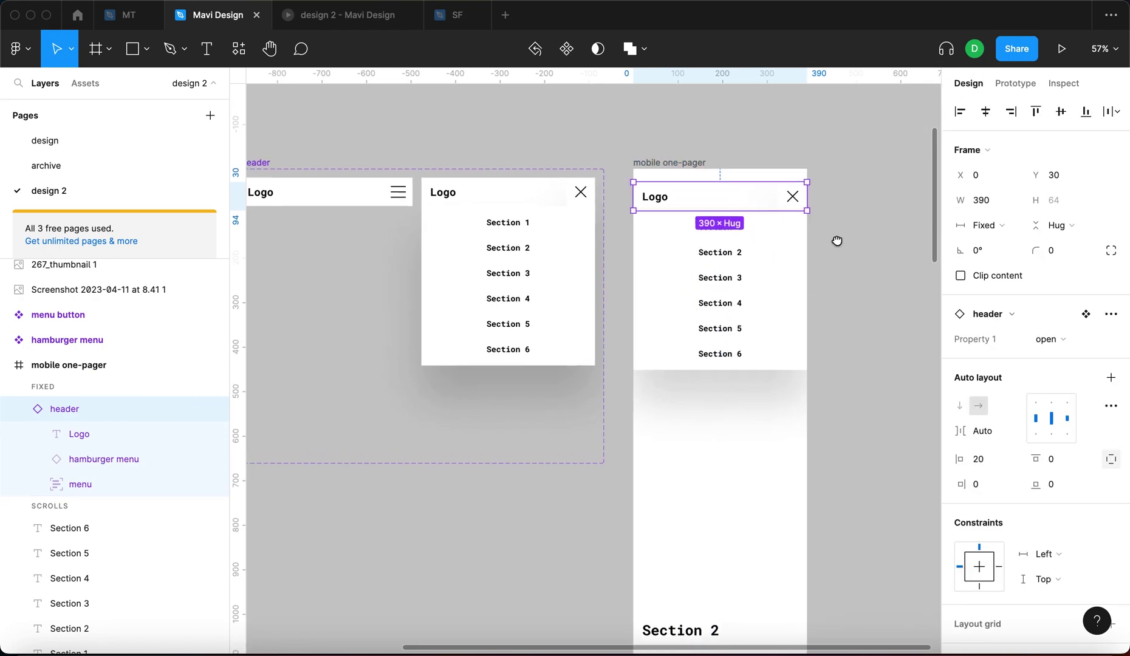
pyautogui.click(1072, 339)
pyautogui.click(1068, 319)
pyautogui.click(888, 311)
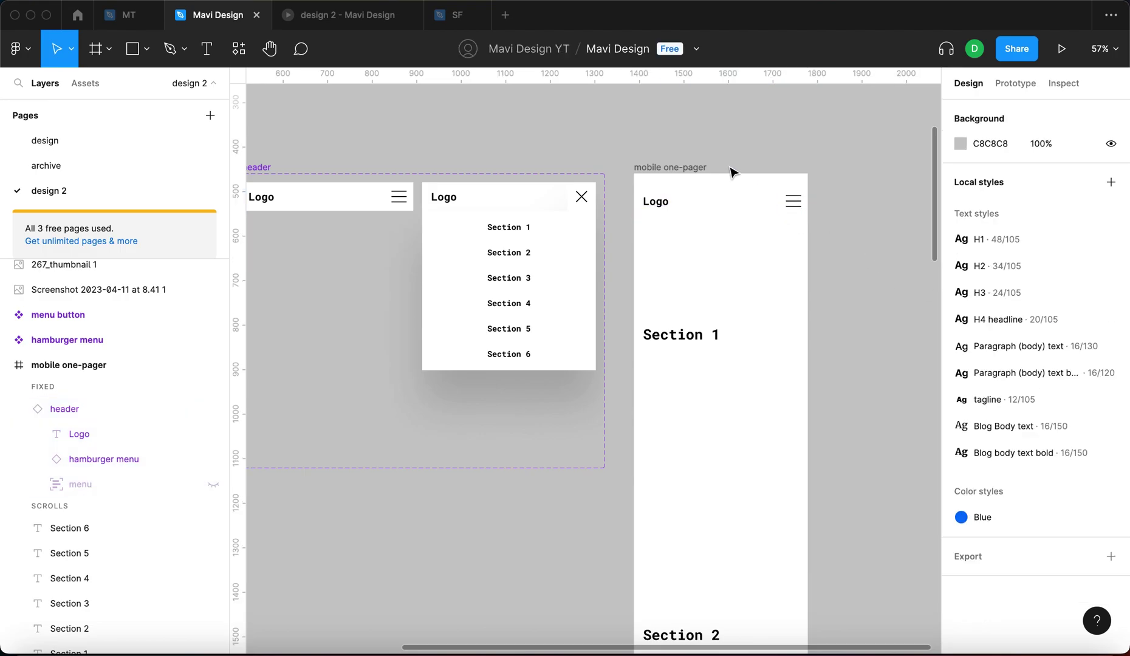
# - Close the old prototype preview and present the mobile one-pager frame in a new one
pyautogui.click(412, 16)
pyautogui.click(680, 166)
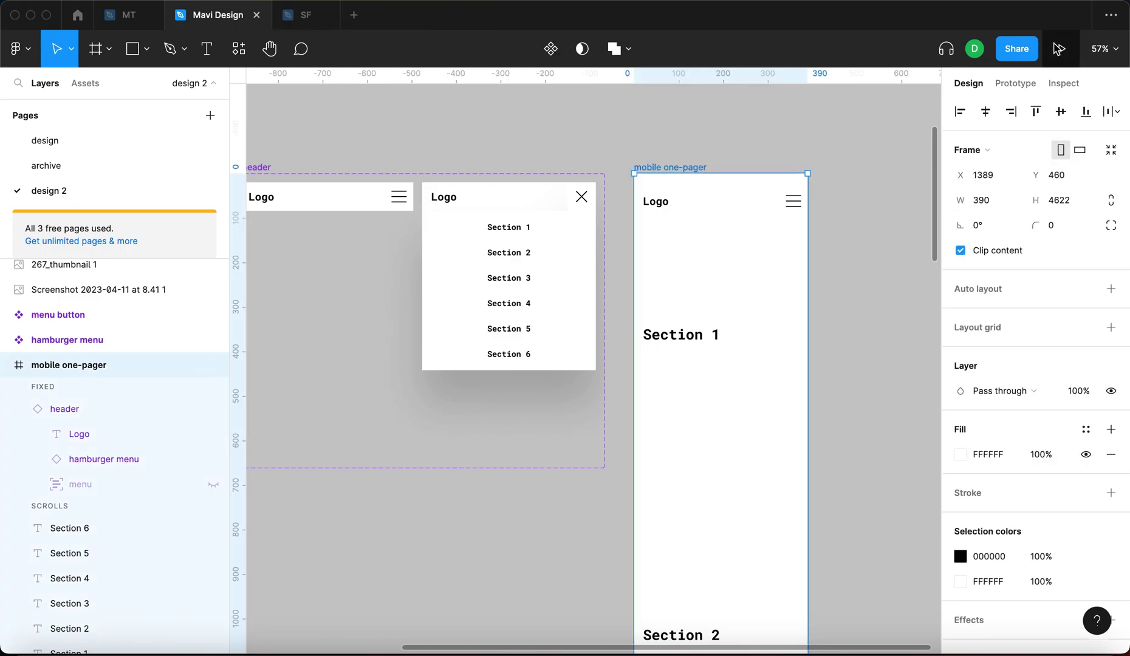
pyautogui.click(1063, 49)
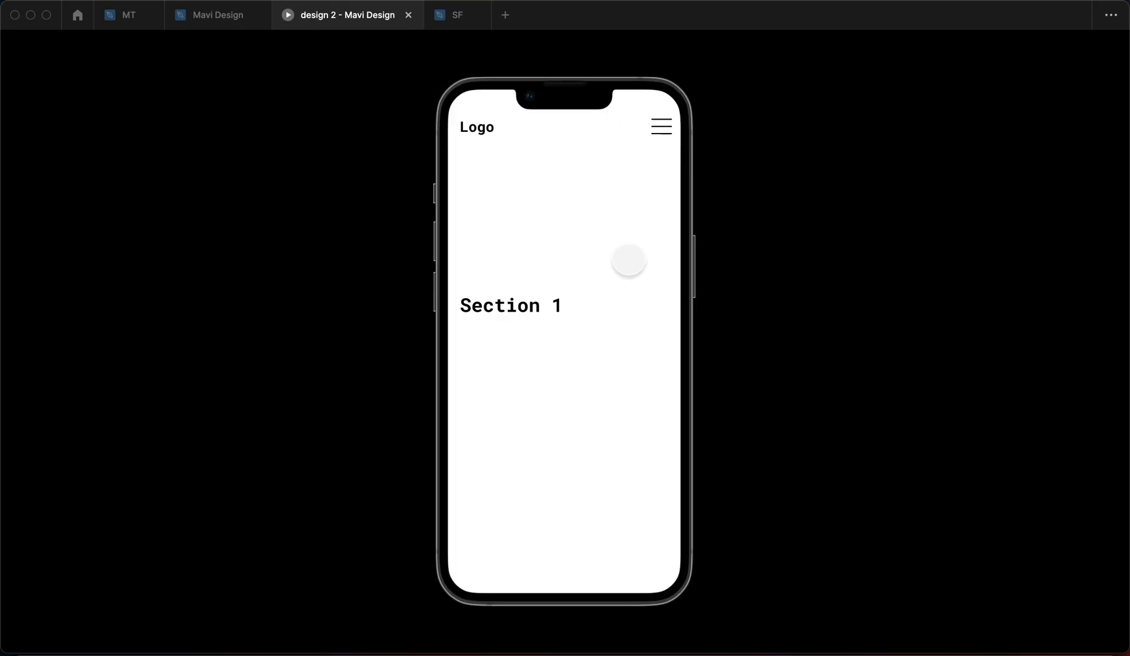
# - Test the header menu in the preview by jumping to Section 1 and Section 3 and closing the menu each time
pyautogui.click(658, 137)
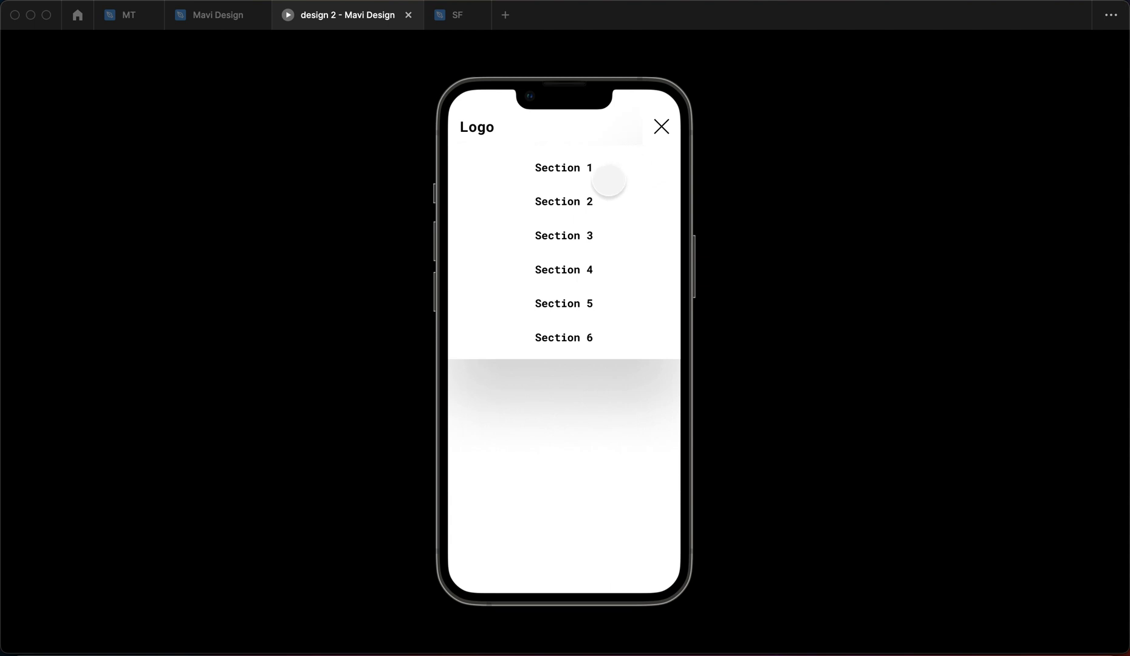
pyautogui.click(661, 127)
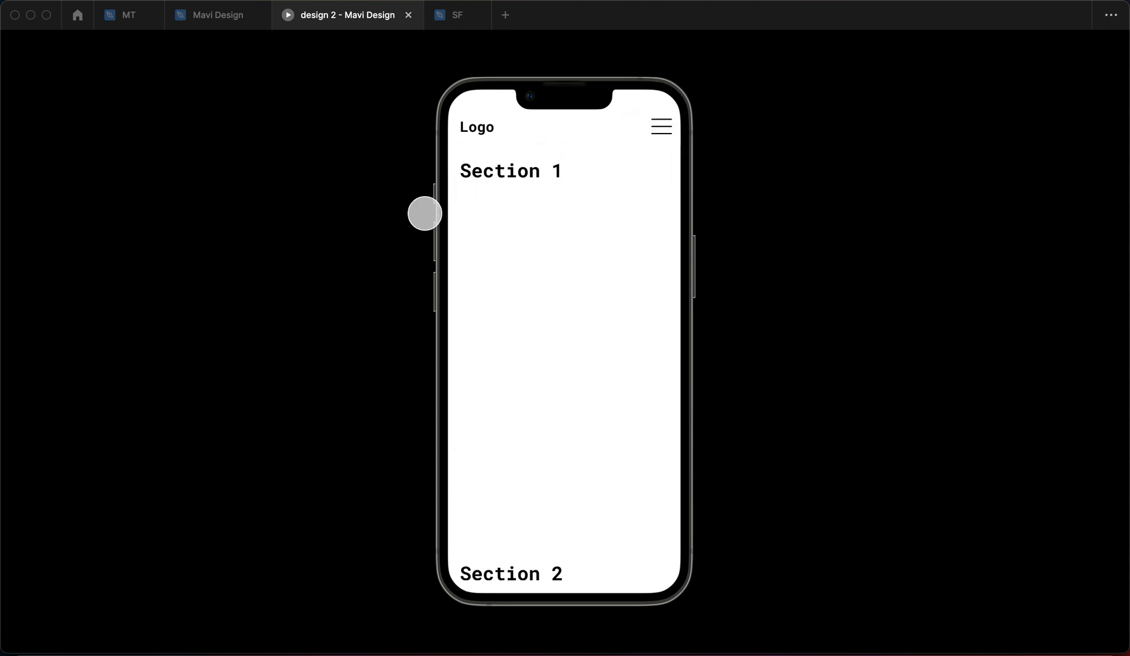
pyautogui.click(661, 126)
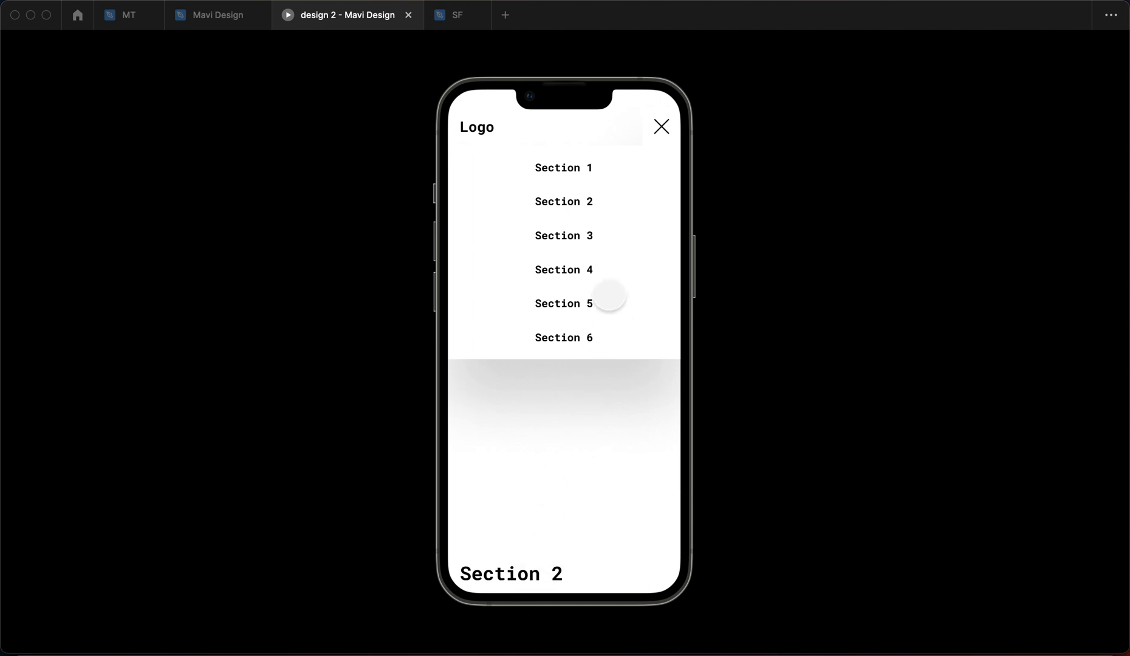
pyautogui.click(623, 243)
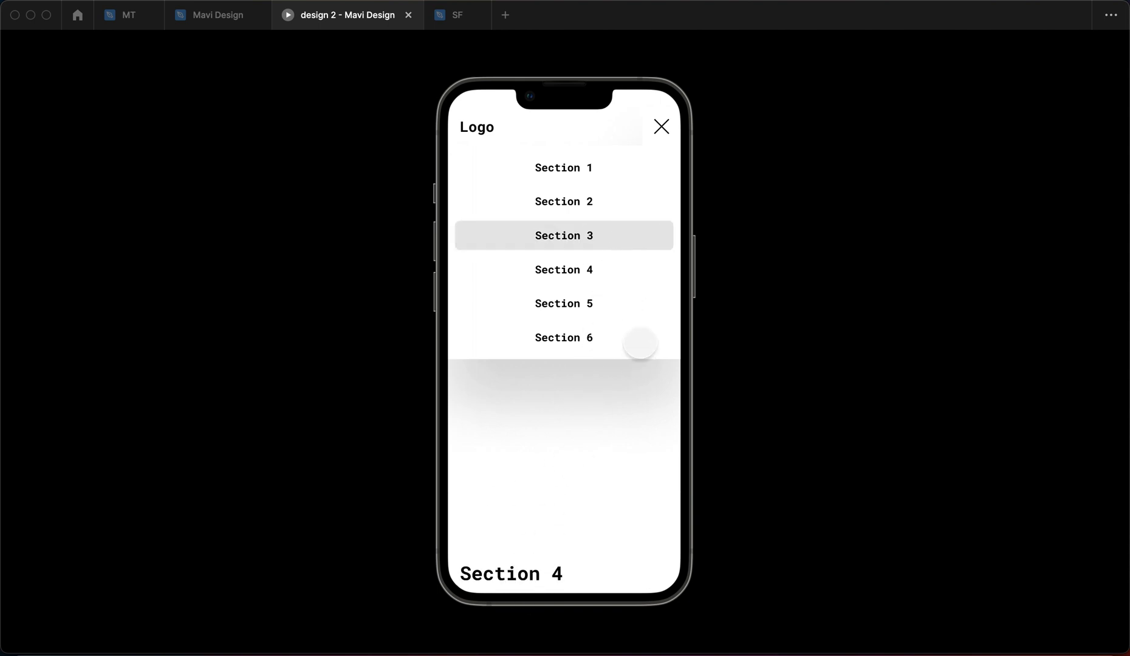
pyautogui.click(660, 127)
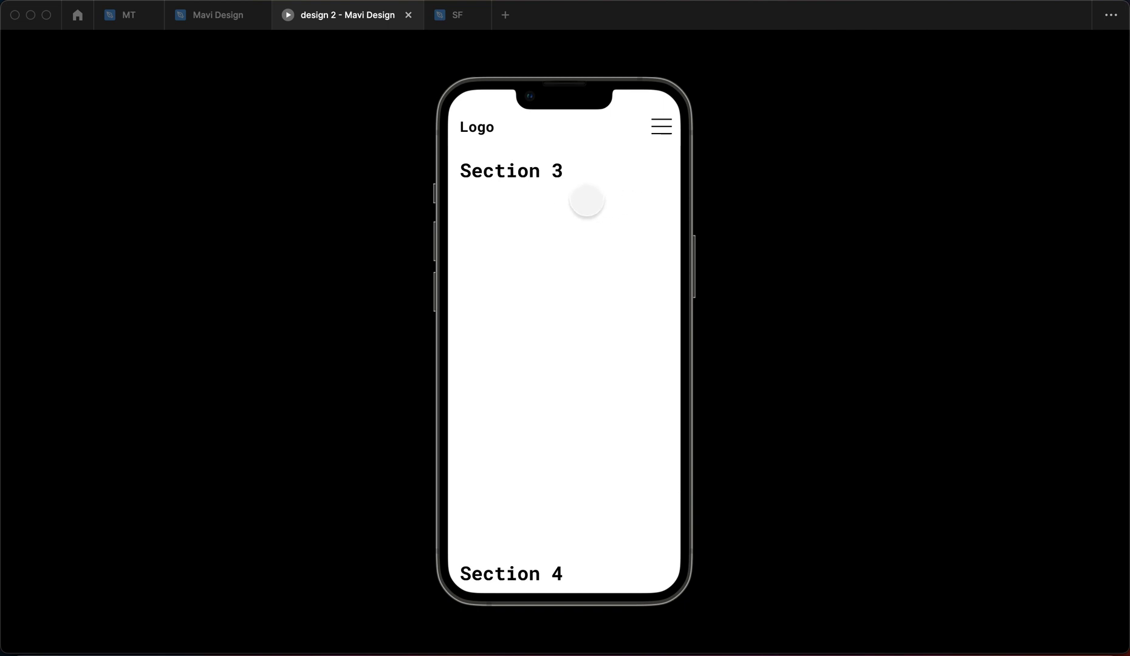
# - Test the menu links to Section 5 and back to Section 1, closing the menu after each jump
pyautogui.click(660, 128)
pyautogui.click(582, 305)
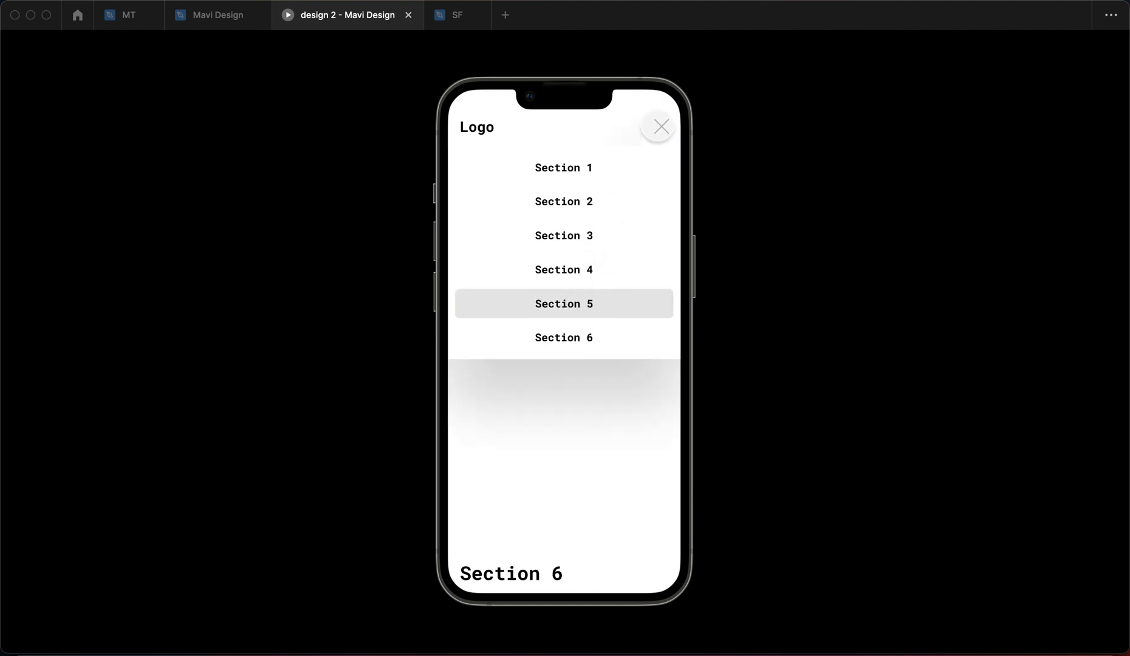
pyautogui.click(660, 127)
pyautogui.click(661, 125)
pyautogui.click(590, 169)
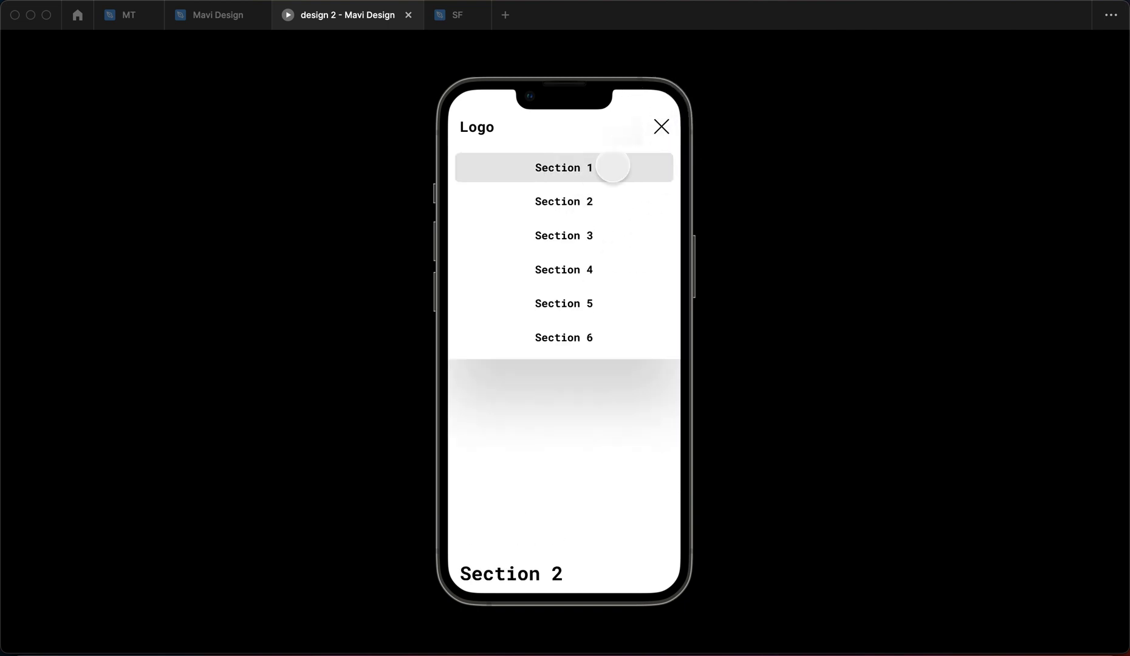
pyautogui.click(659, 129)
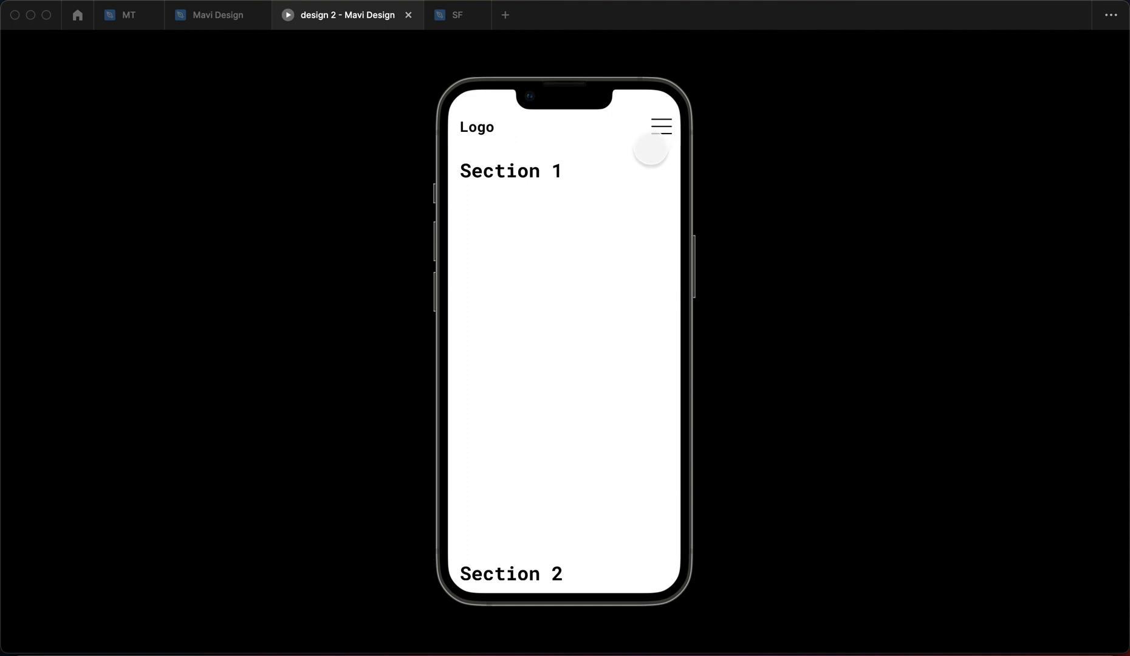
# - Test jumping from the menu to Section 3 and Section 2, closing the menu after each jump
pyautogui.click(660, 127)
pyautogui.click(582, 240)
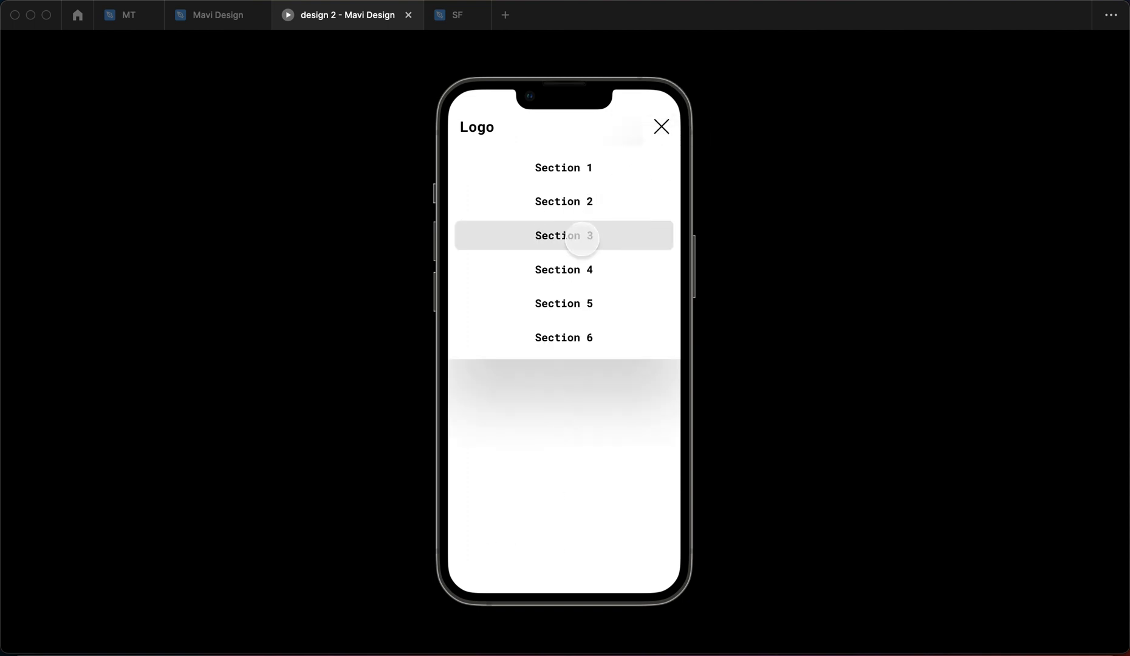
pyautogui.click(657, 126)
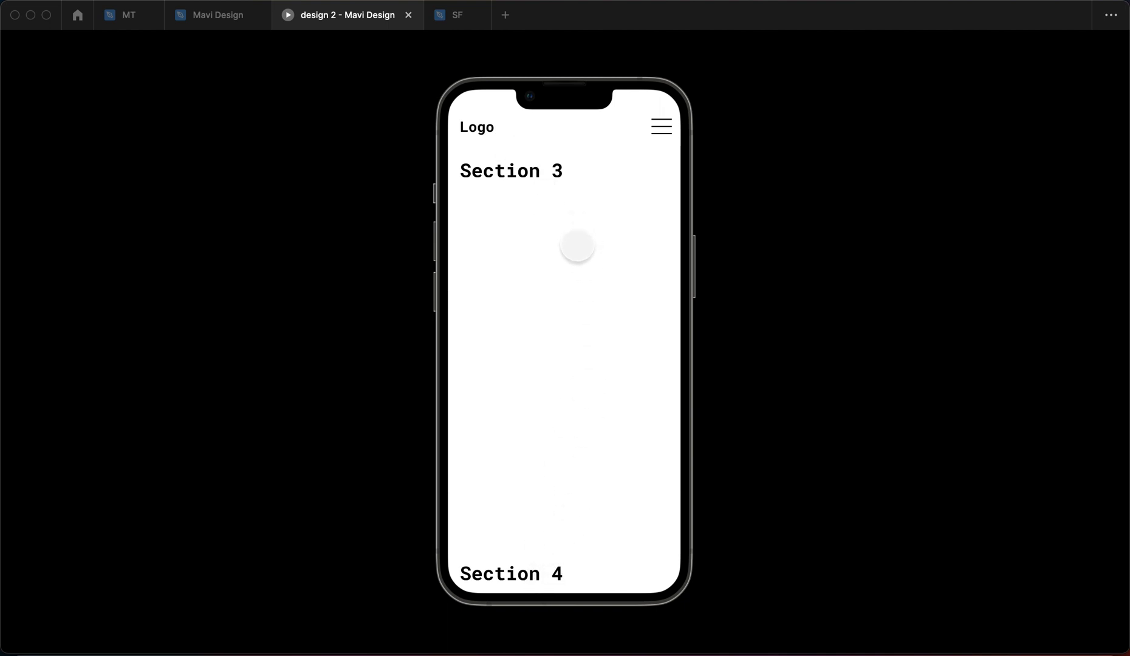
pyautogui.click(659, 126)
pyautogui.click(592, 205)
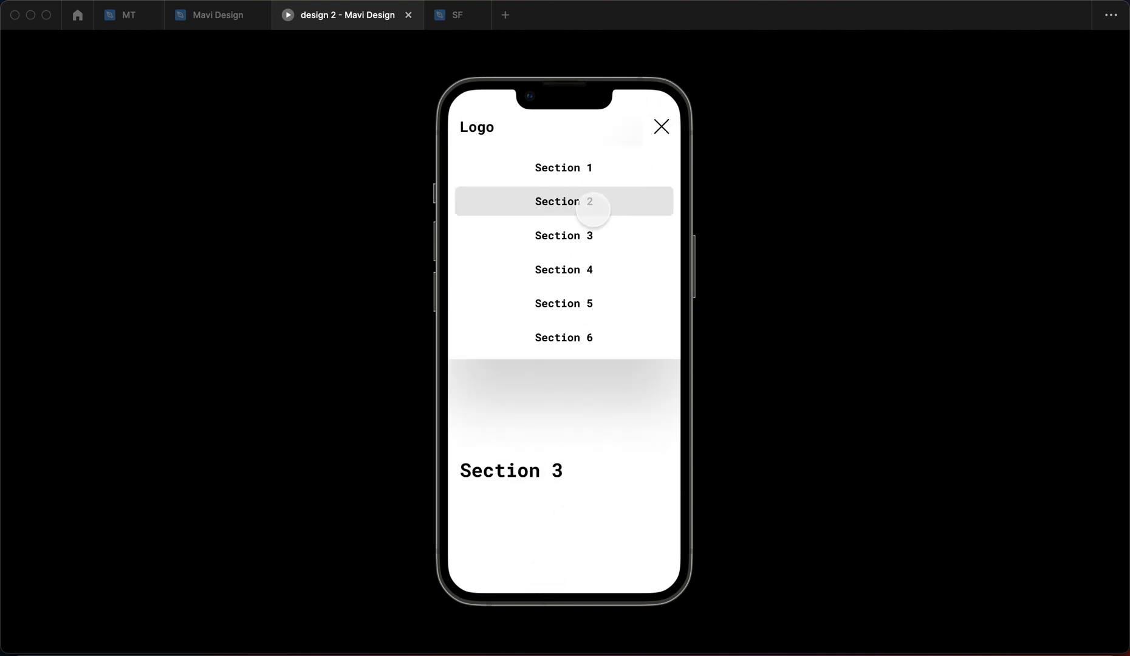
pyautogui.click(659, 127)
# - Test the Section 4 menu link, then reopen the menu and try the Section 1 and Section 3 links in succession
pyautogui.click(659, 126)
pyautogui.click(595, 269)
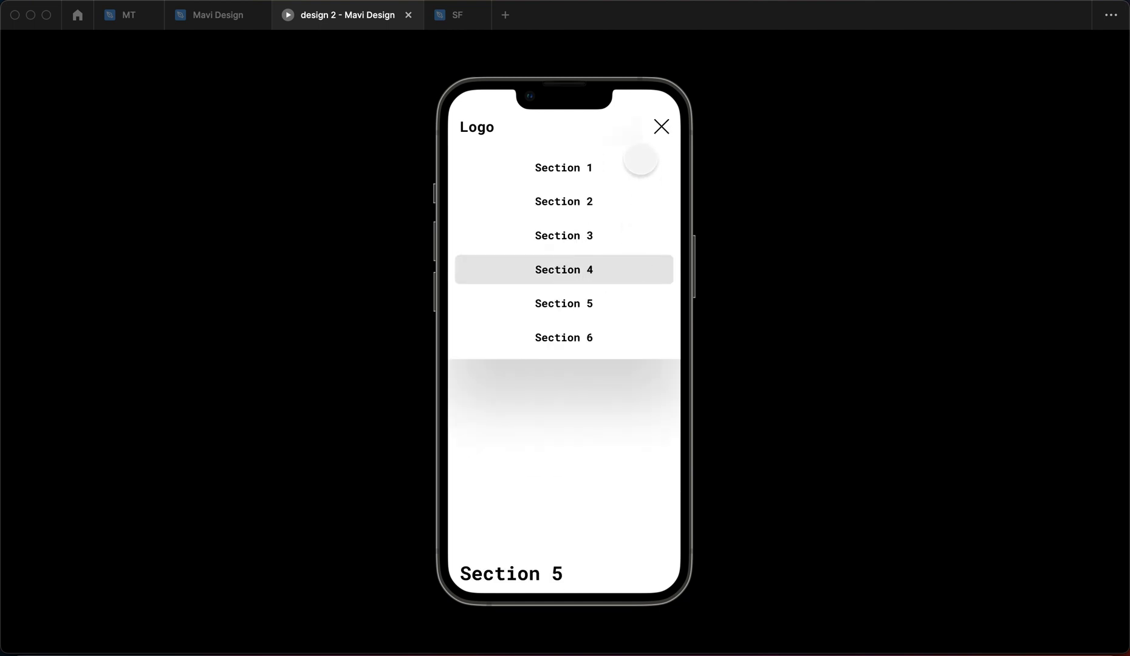
pyautogui.click(661, 125)
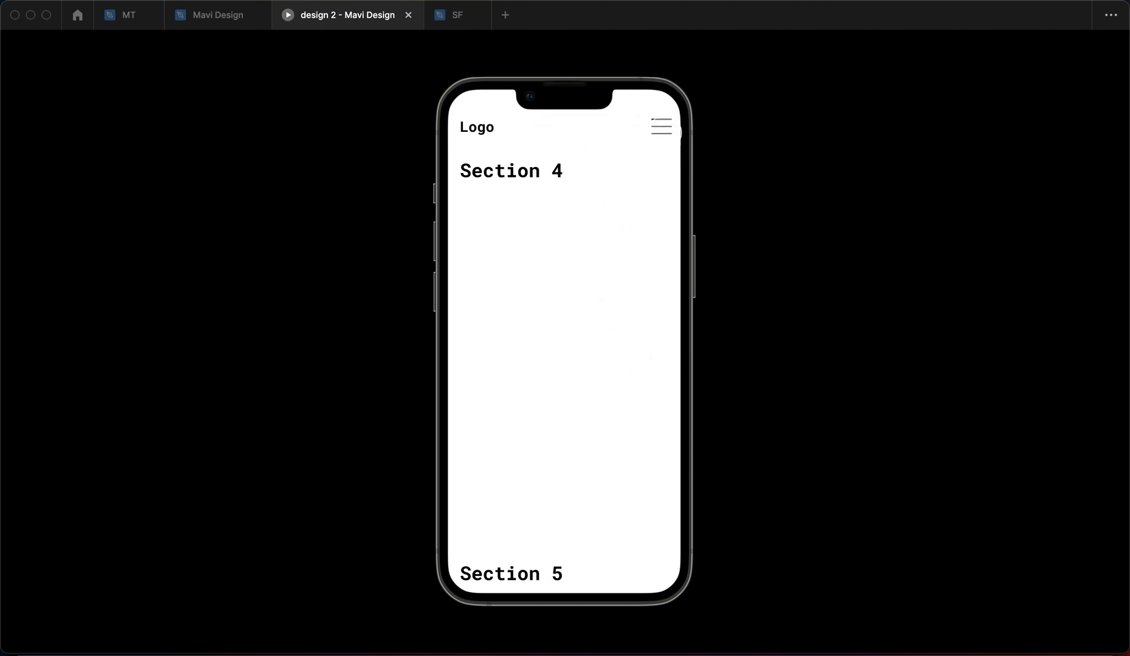
pyautogui.click(668, 127)
pyautogui.click(576, 175)
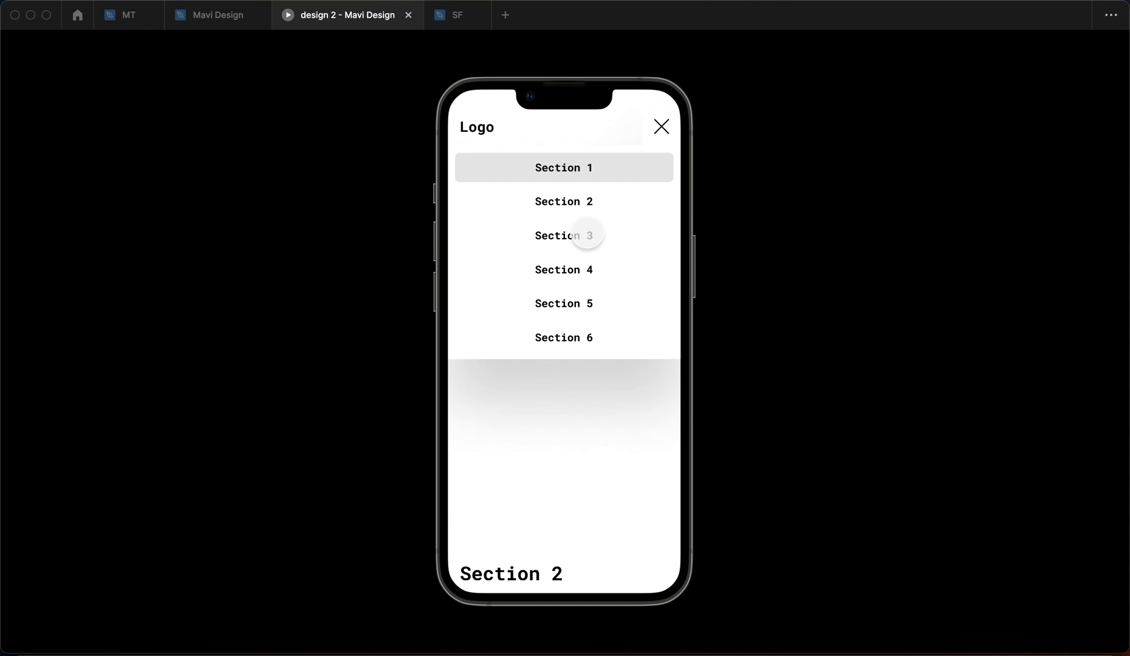
pyautogui.click(588, 236)
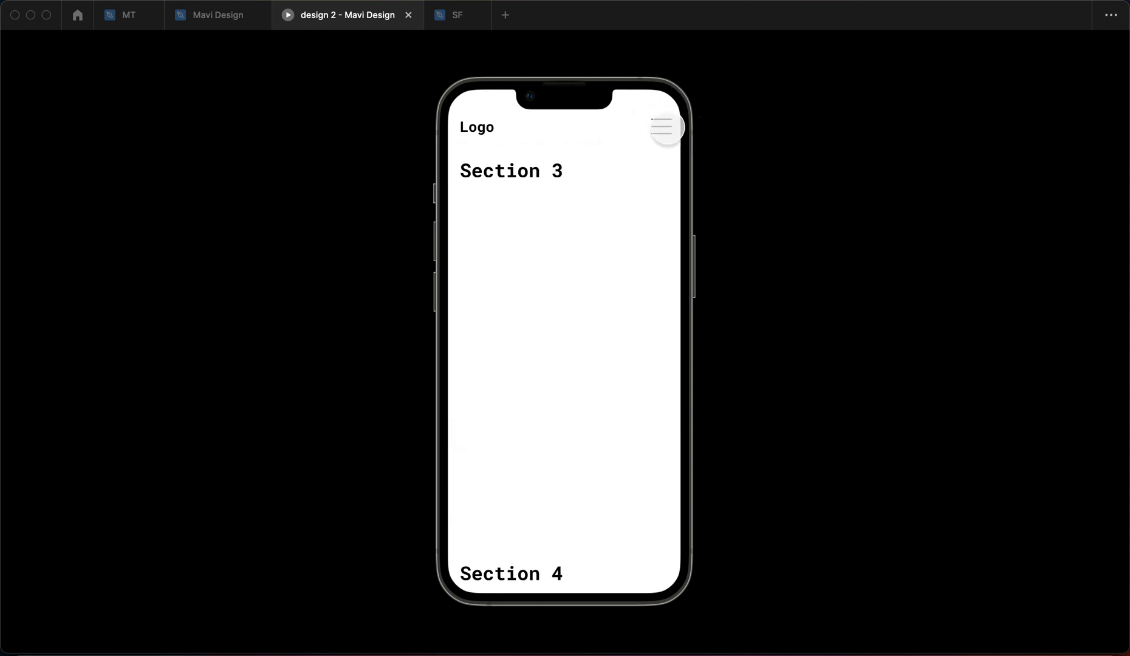
# - Test one more section link from the hamburger menu in the preview and close the menu
pyautogui.click(651, 130)
pyautogui.click(578, 303)
pyautogui.click(664, 126)
# - Return to the Mavi Design file and examine the header component's menu layer and its closed and open variants
pyautogui.hotkey('ctrl', 'shift', 'Tab')
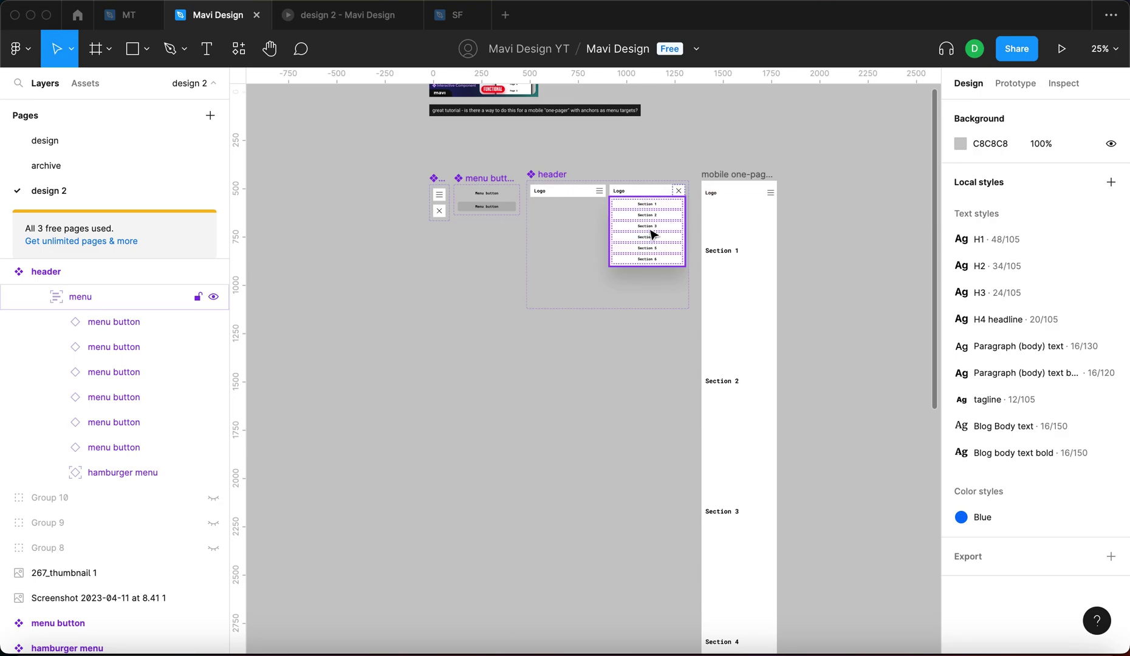
pyautogui.scroll(5, 651, 235)
pyautogui.click(687, 188)
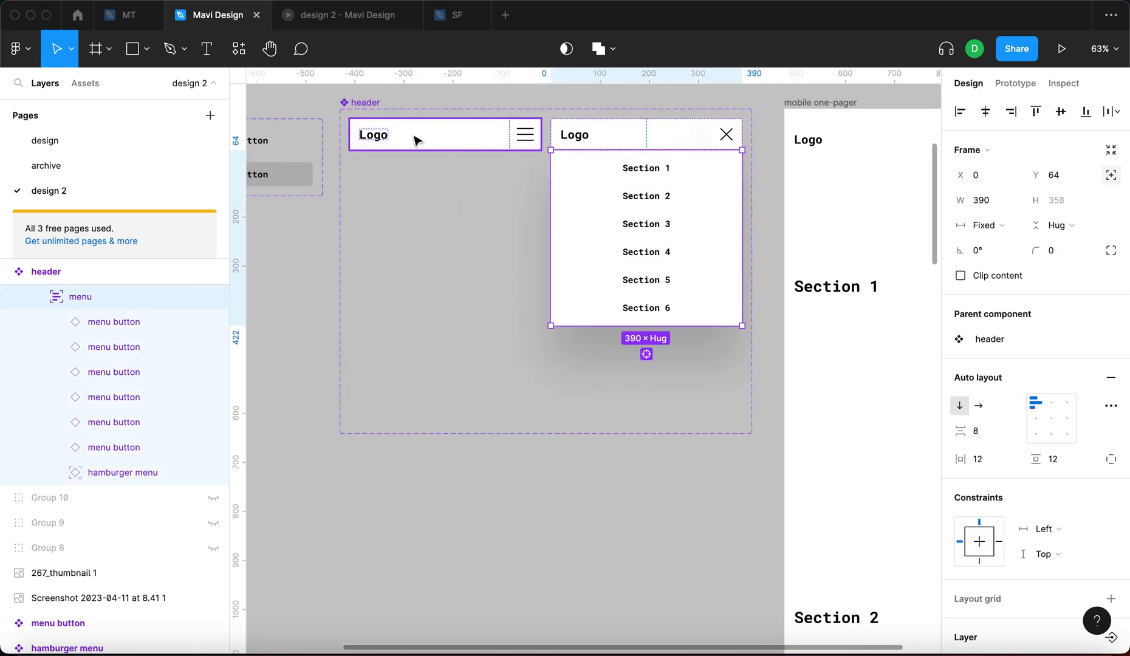
pyautogui.click(416, 139)
pyautogui.click(356, 107)
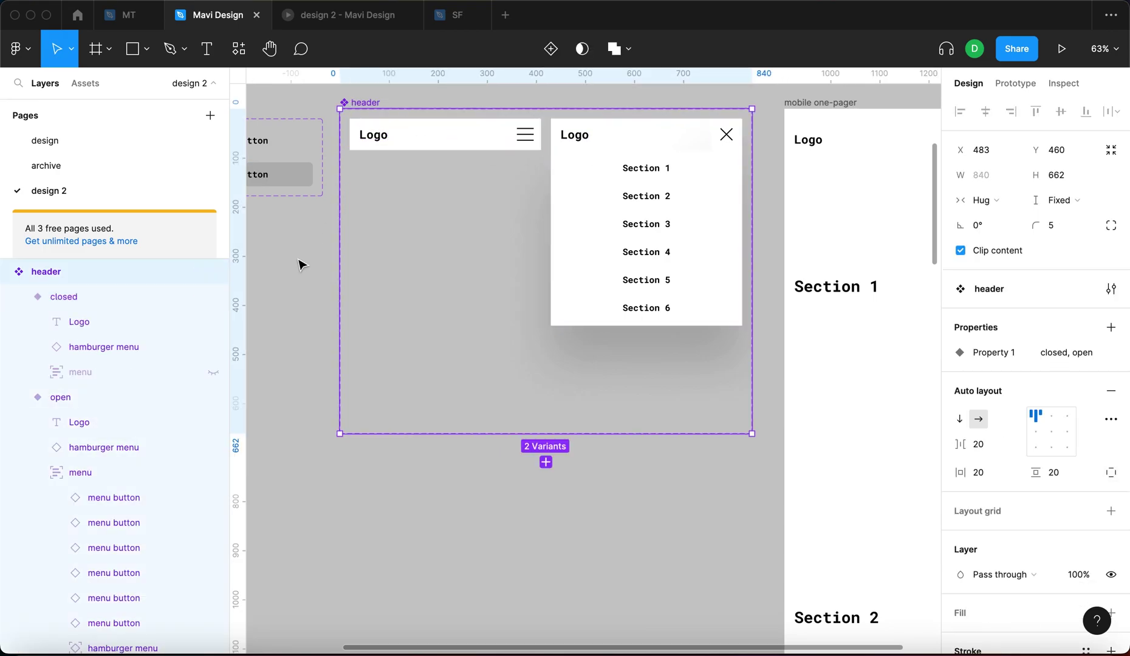
pyautogui.click(298, 262)
pyautogui.click(396, 149)
pyautogui.click(618, 145)
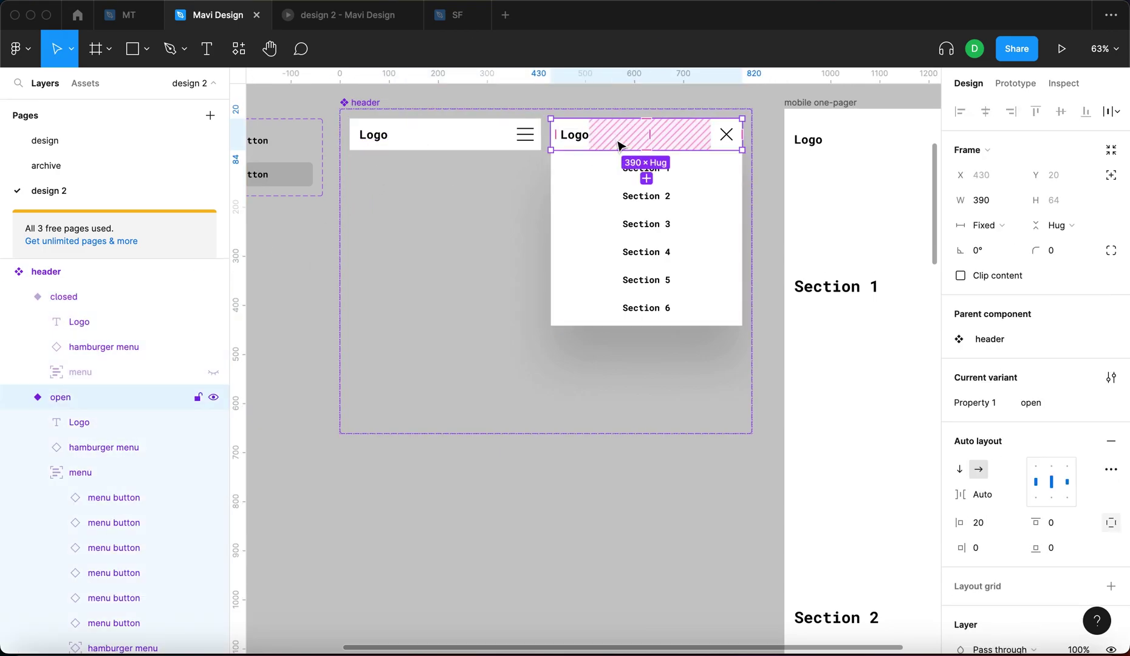
# - Switch the header instance on the mobile one-pager to the open variant and select its Section 1 menu button
pyautogui.scroll(-3, 615, 137)
pyautogui.click(764, 138)
pyautogui.click(1084, 340)
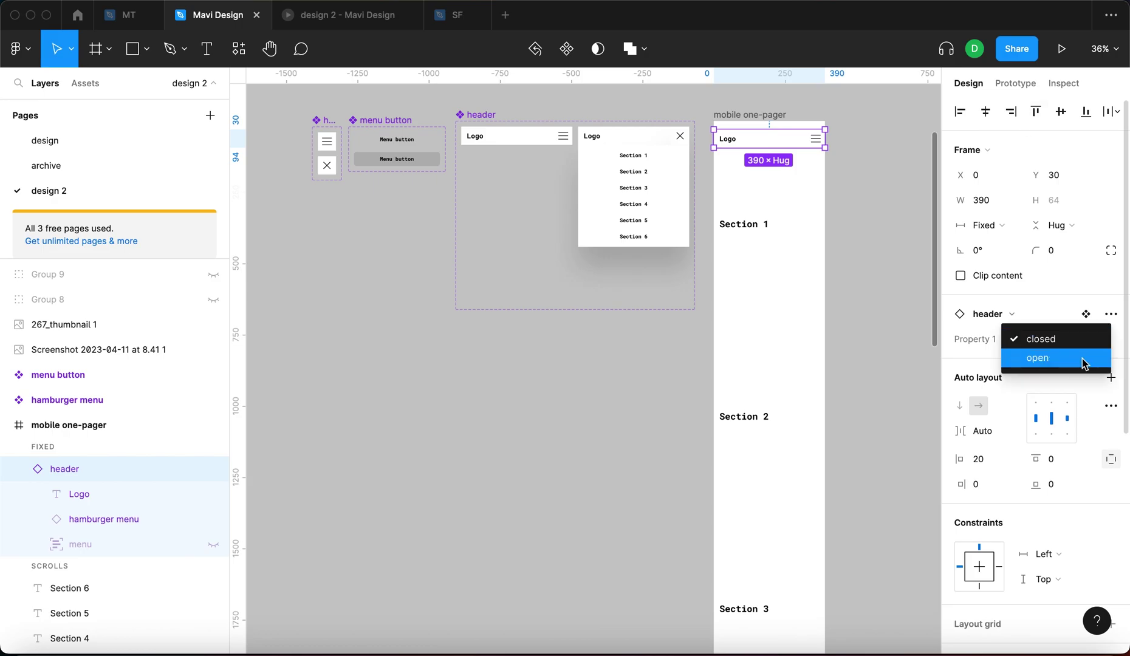
pyautogui.click(1084, 357)
pyautogui.click(880, 225)
pyautogui.click(801, 163)
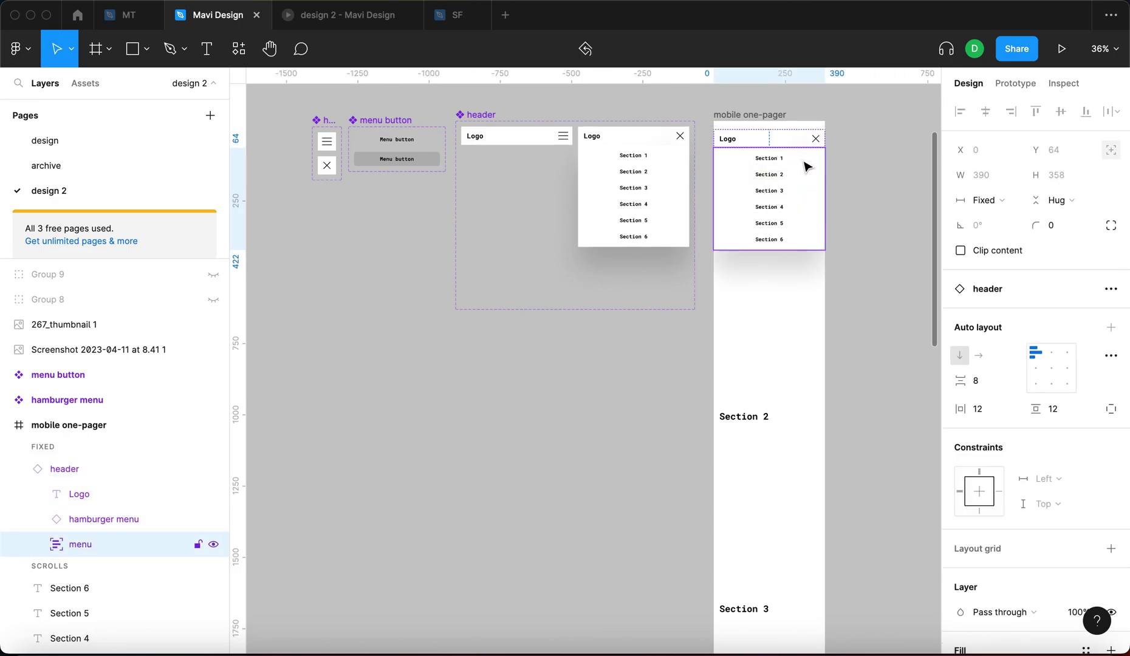
pyautogui.click(802, 161)
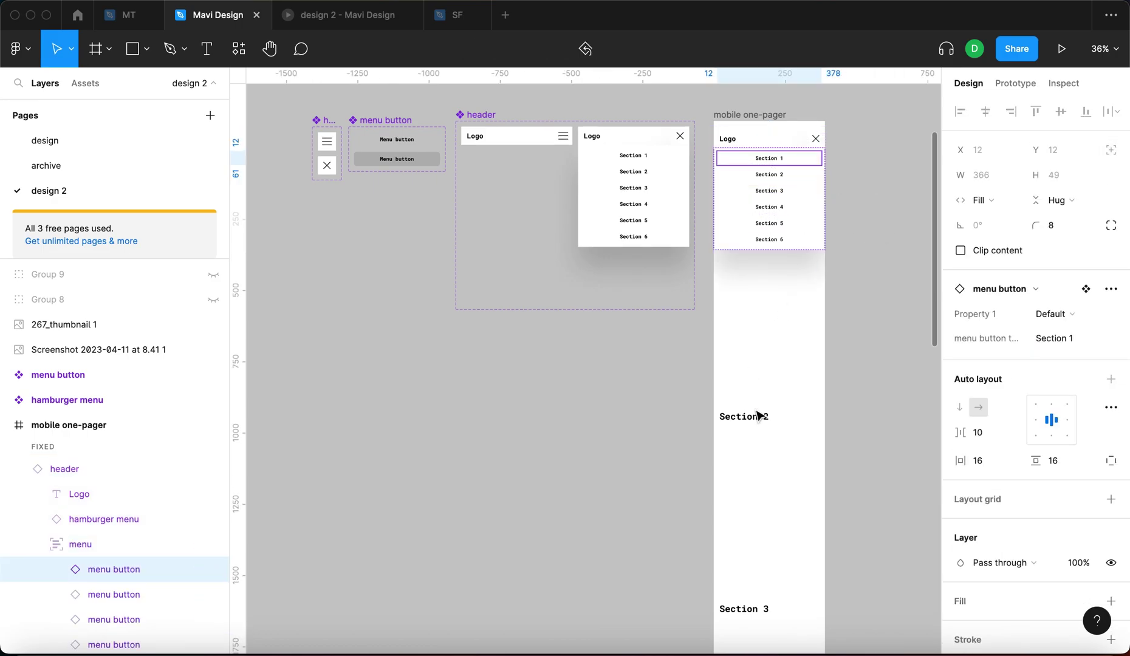
# - Set the mobile one-pager's header instance back to the closed variant
pyautogui.click(844, 273)
pyautogui.click(814, 162)
pyautogui.click(1056, 335)
pyautogui.click(1044, 314)
# - Go to the design 2 preview, test the menu link to Section 4 and close the menu
pyautogui.click(347, 17)
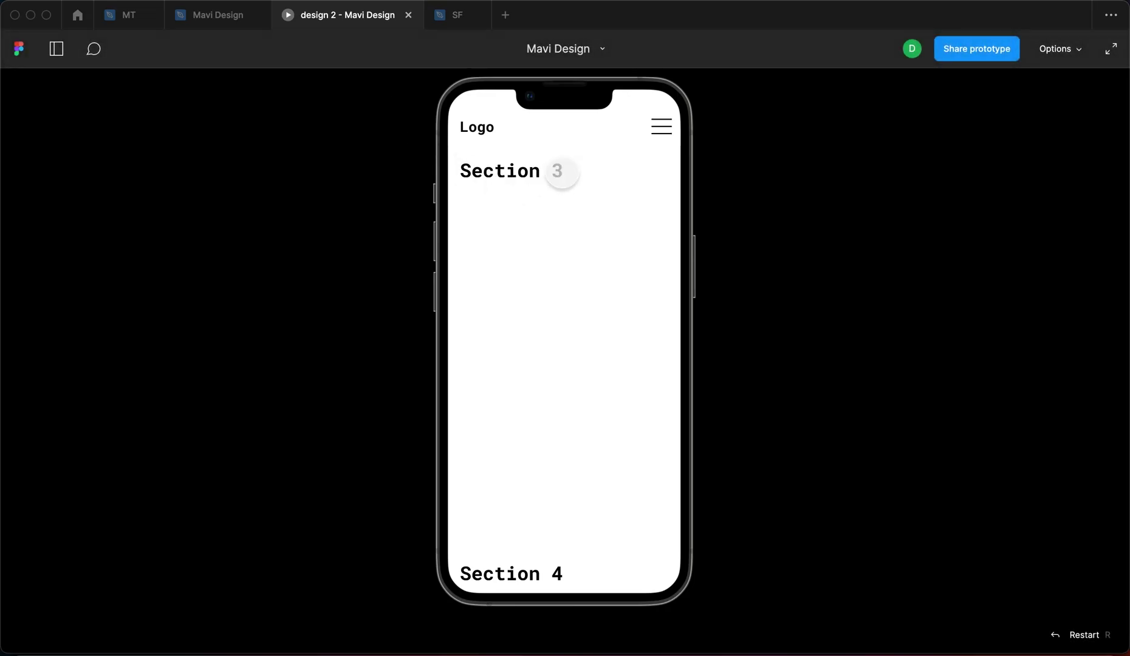
pyautogui.click(650, 135)
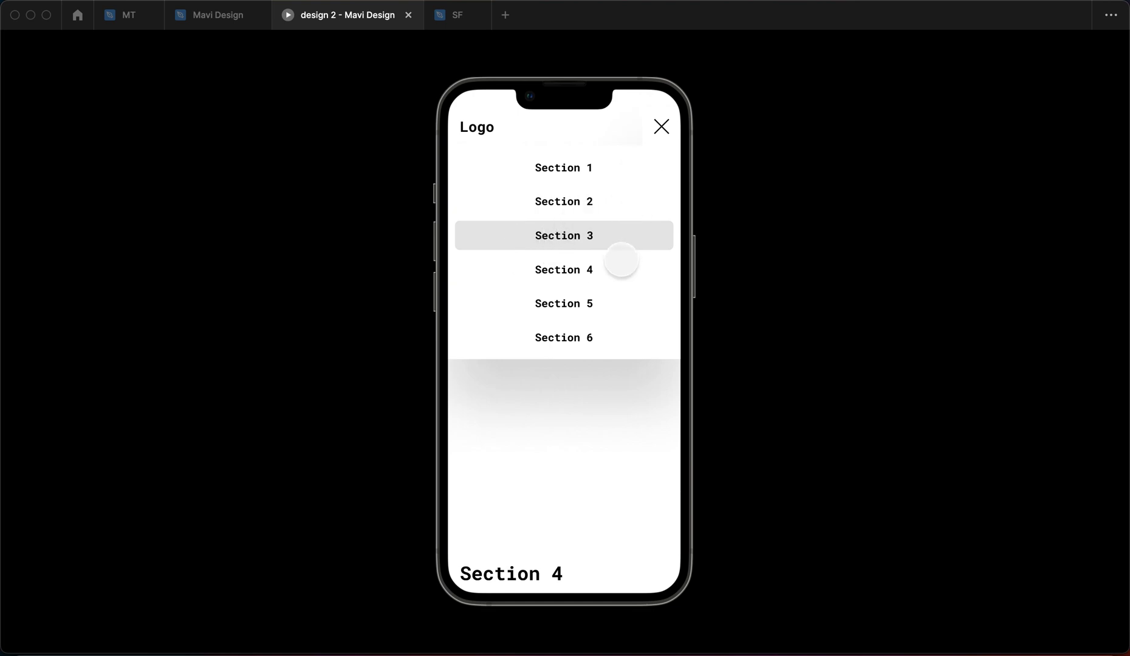
pyautogui.click(621, 271)
pyautogui.click(661, 126)
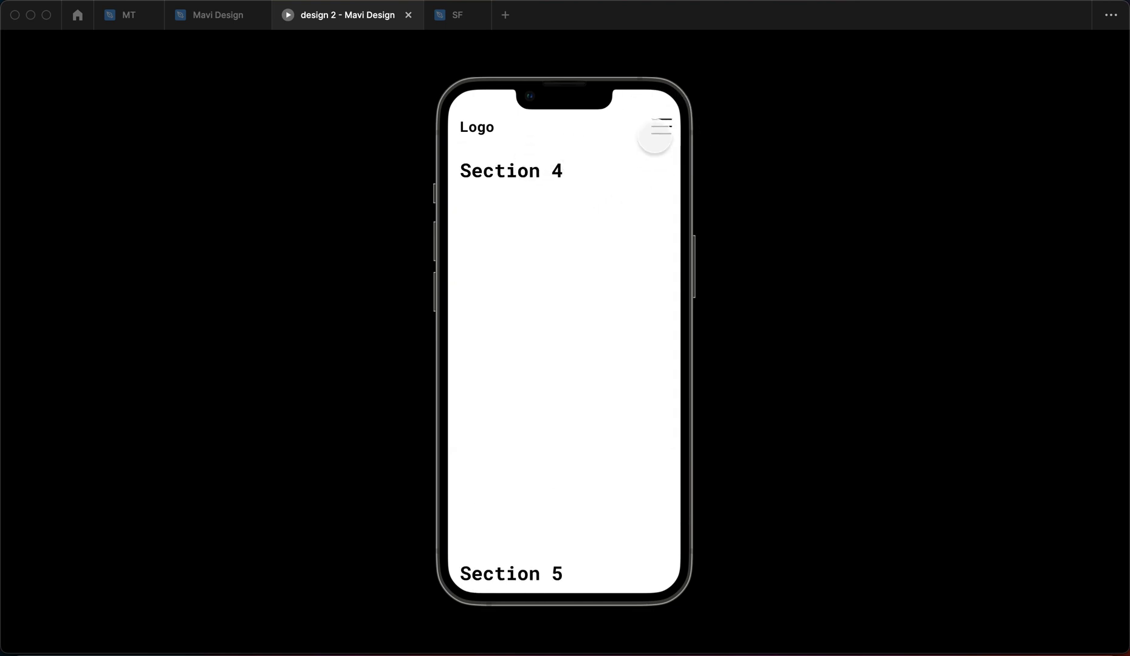
# - Test the menu links to Section 5 and then Section 1, closing the menu after each jump
pyautogui.click(654, 135)
pyautogui.click(592, 297)
pyautogui.click(661, 126)
pyautogui.click(639, 140)
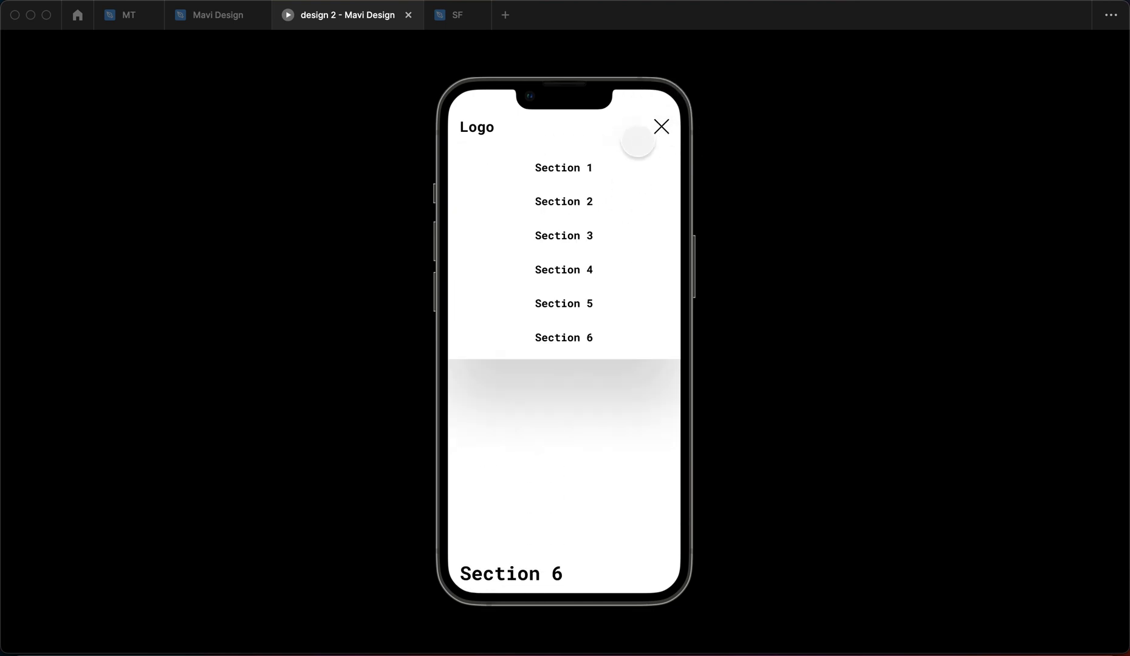
pyautogui.click(592, 169)
pyautogui.click(661, 126)
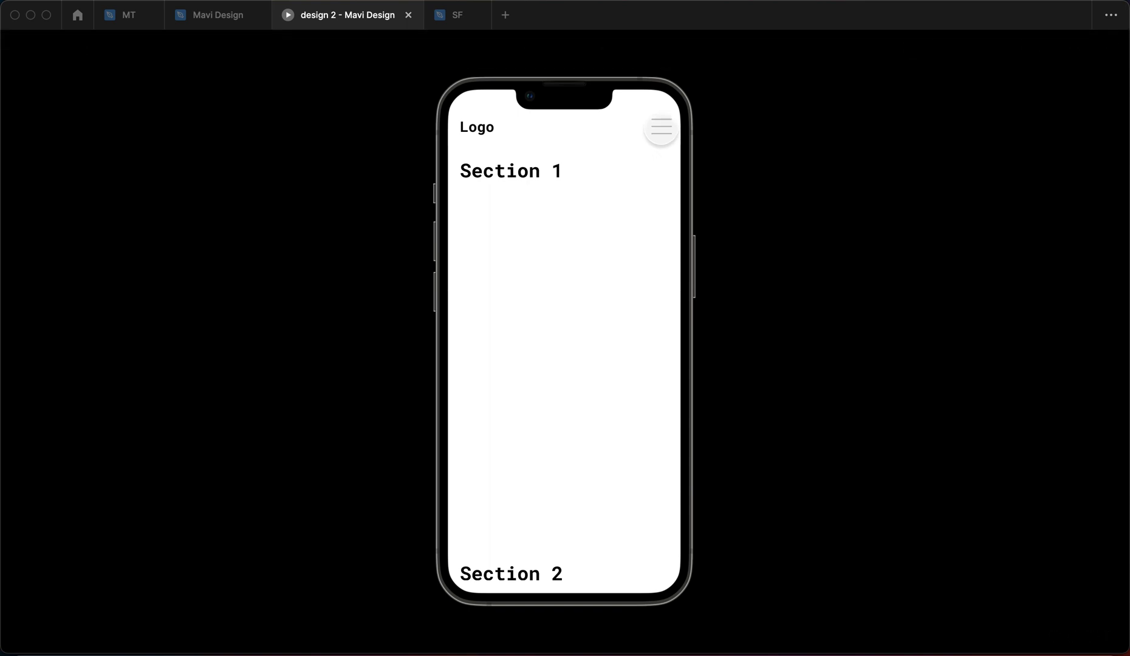
# - Reopen the menu, test the Section 4 and Section 5 links in succession, and close the menu
pyautogui.click(661, 128)
pyautogui.click(563, 269)
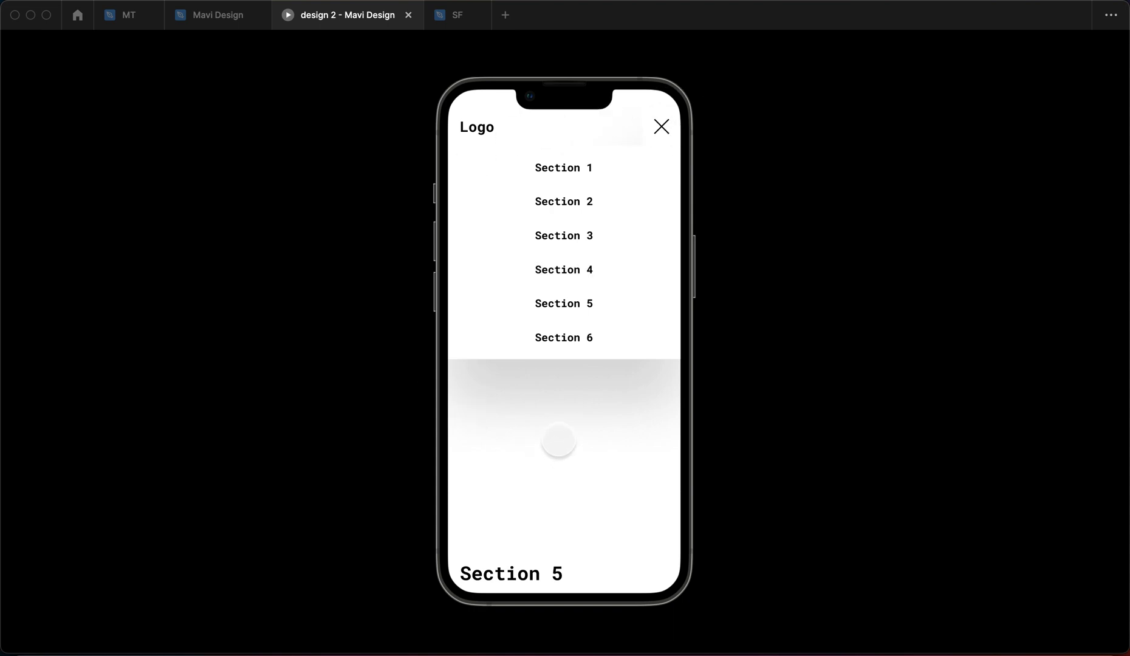
pyautogui.click(615, 313)
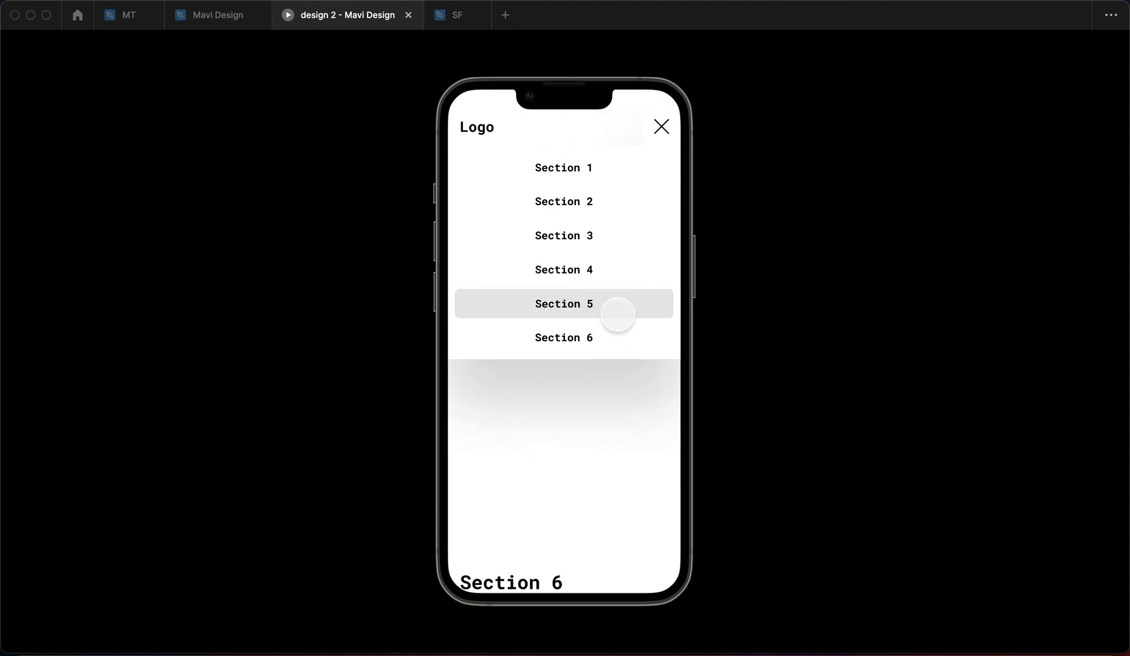
pyautogui.click(663, 127)
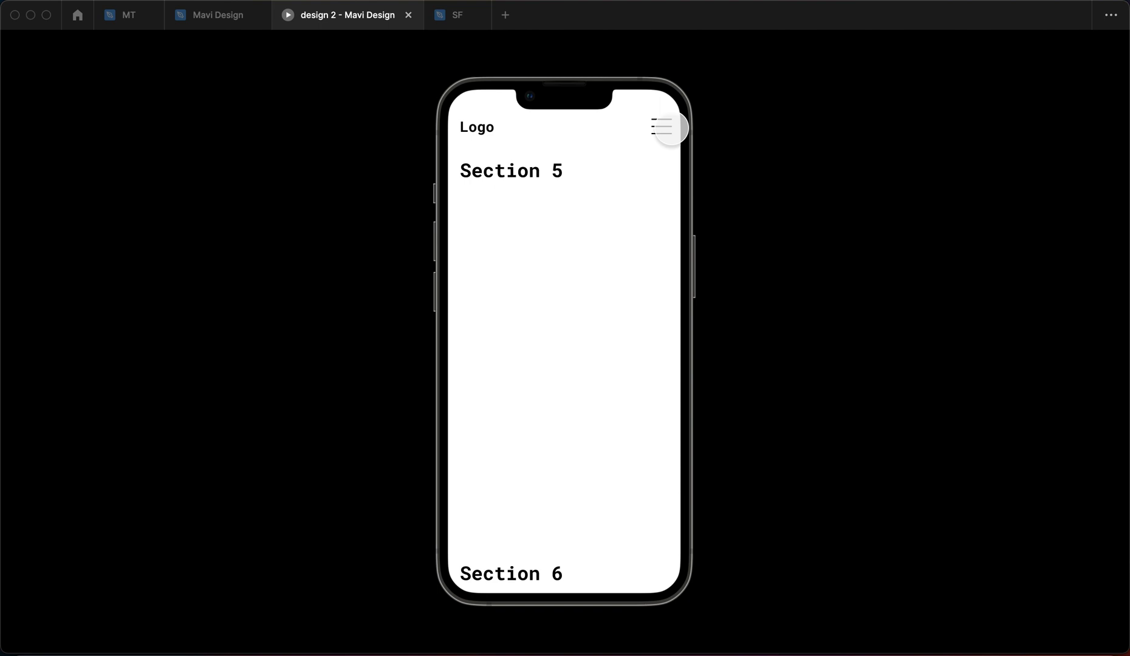
# - Return to the Mavi Design file and review the viewer question and reply placed above the components
pyautogui.hotkey('ctrl', 'shift', 'Tab')
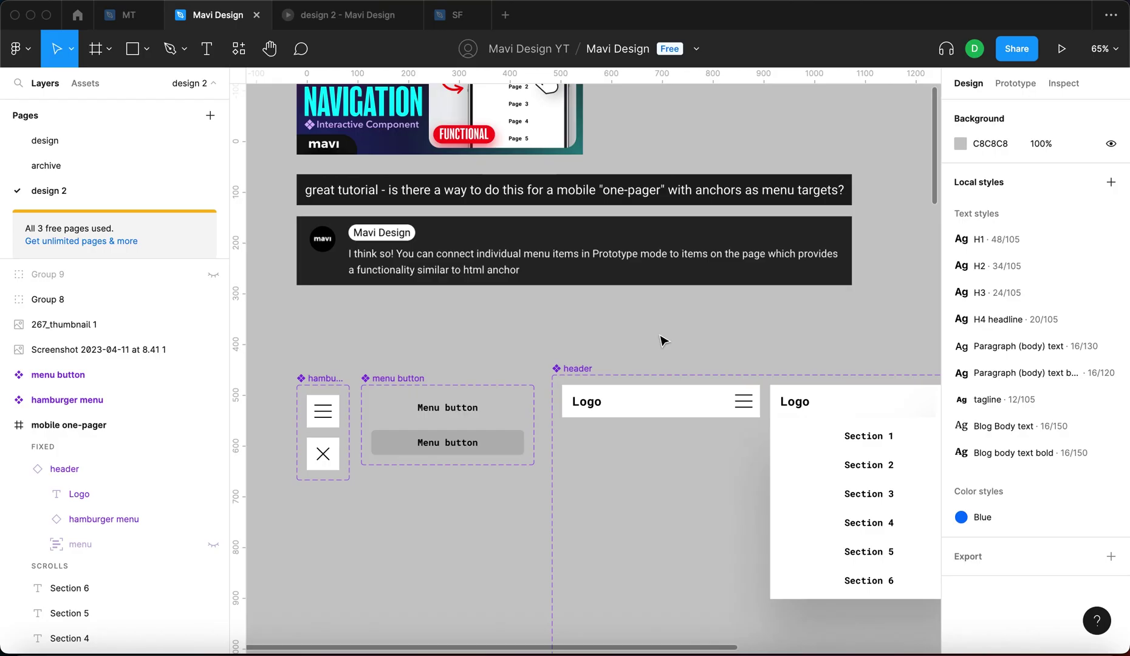
pyautogui.click(864, 207)
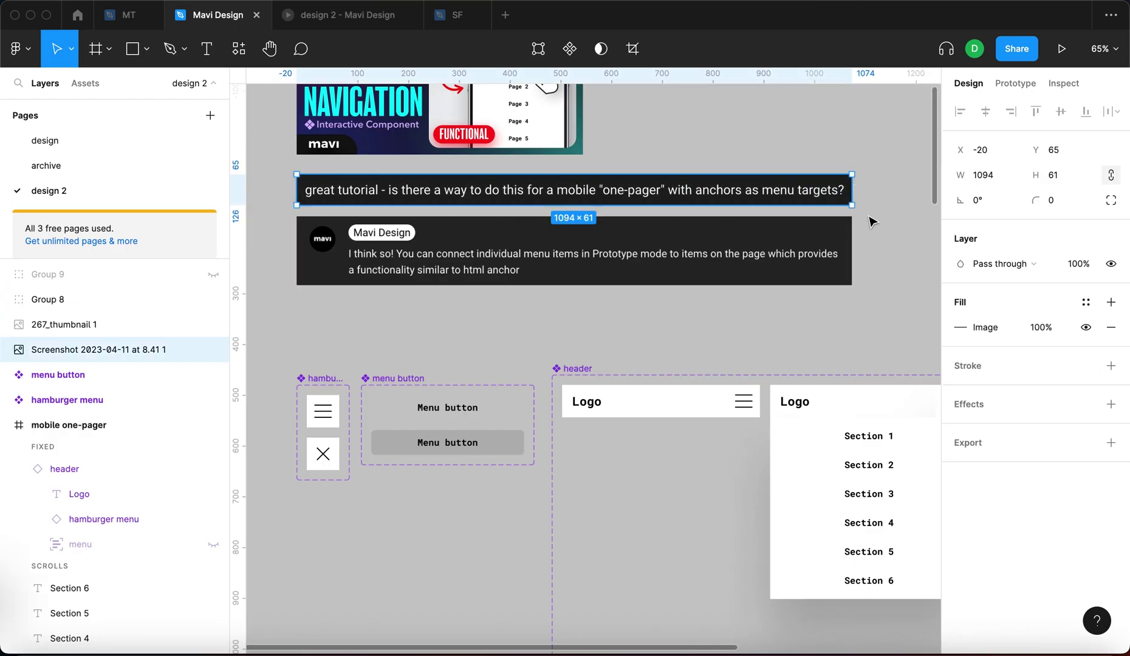
pyautogui.click(880, 247)
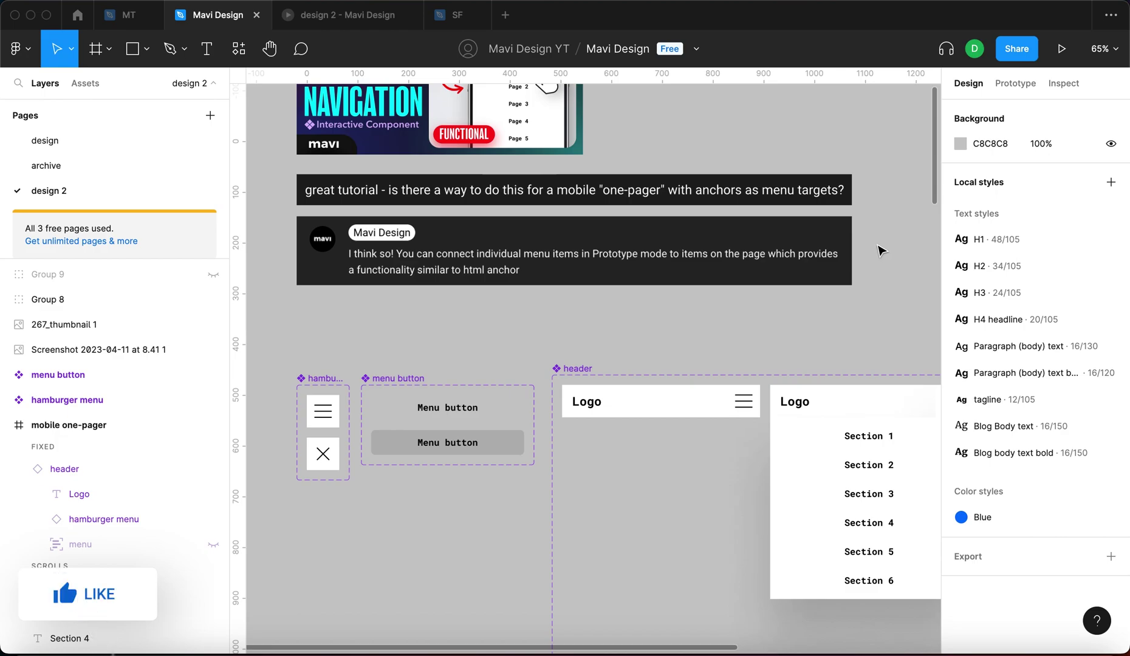
# - Move the header component set and the mobile one-pager frame together slightly down, placing the frame at X 1367, Y 480
pyautogui.scroll(-5, 926, 284)
pyautogui.click(707, 275)
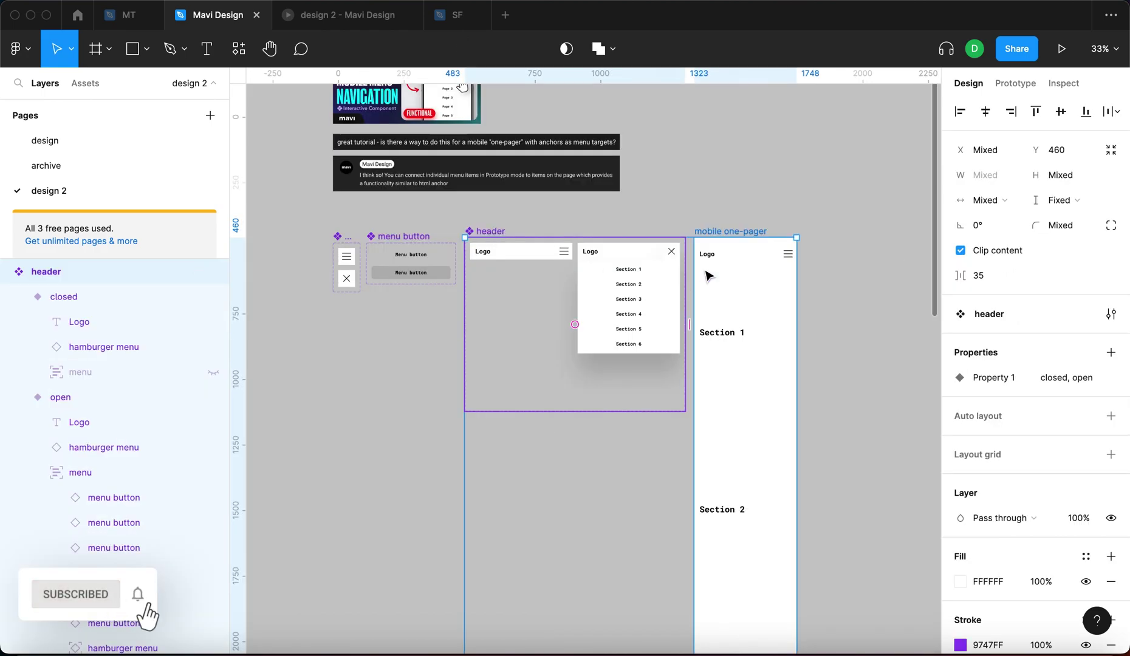
pyautogui.moveTo(753, 275); pyautogui.dragTo(756, 280)
pyautogui.click(733, 244)
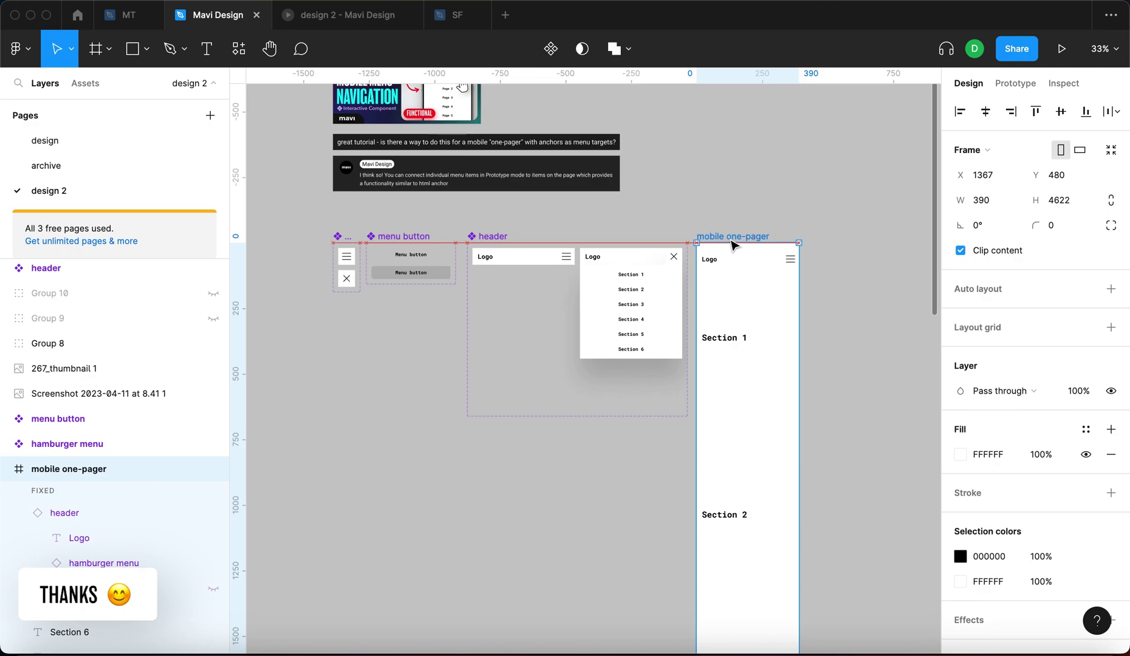